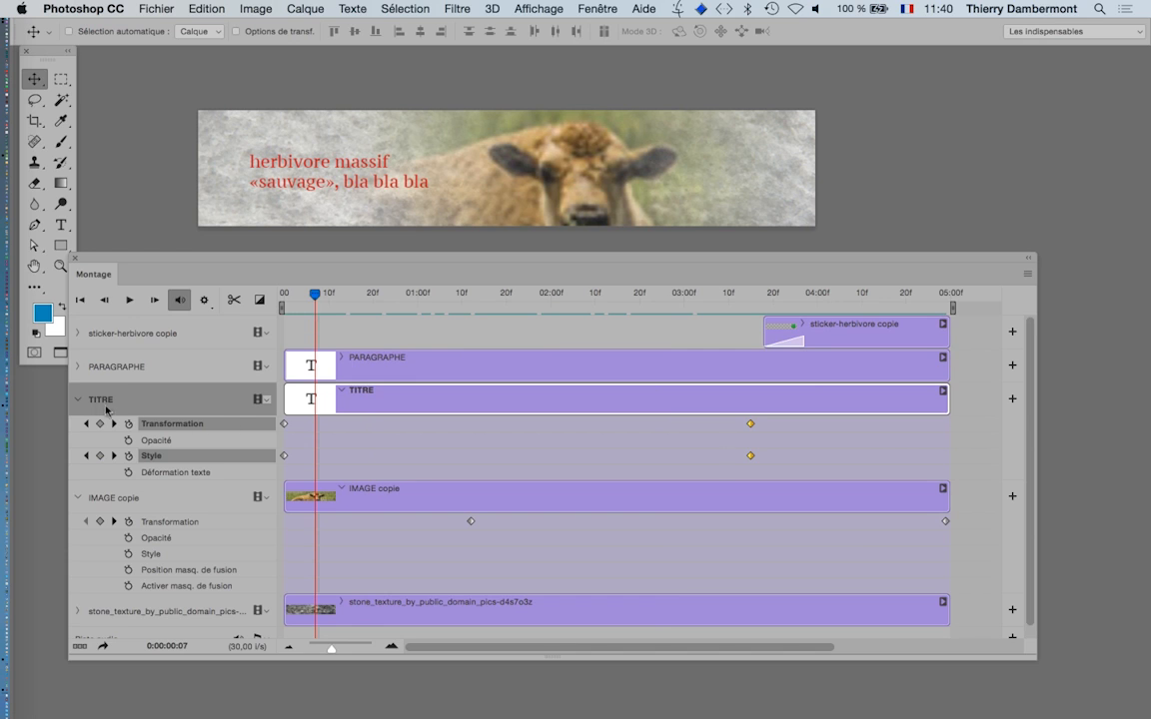
- Collapse the TITRE and IMAGE copie tracks in the timeline and expand the PARAGRAPHE track's animation properties
click(78, 400)
click(79, 433)
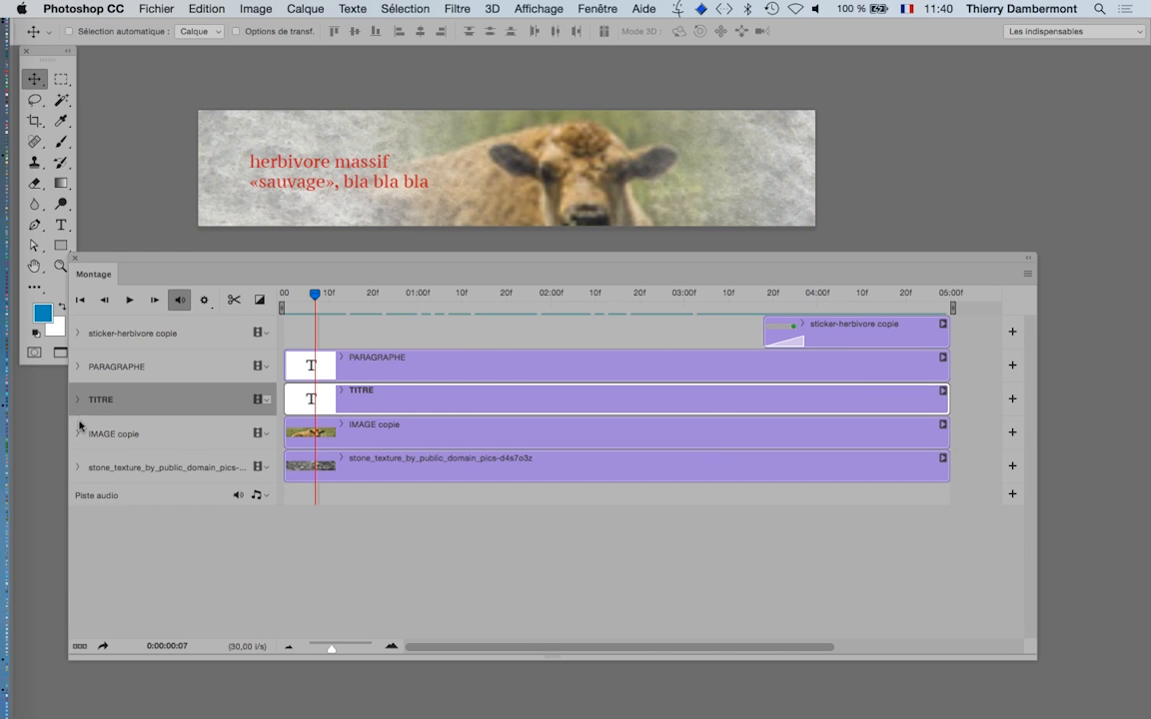
click(76, 369)
click(77, 367)
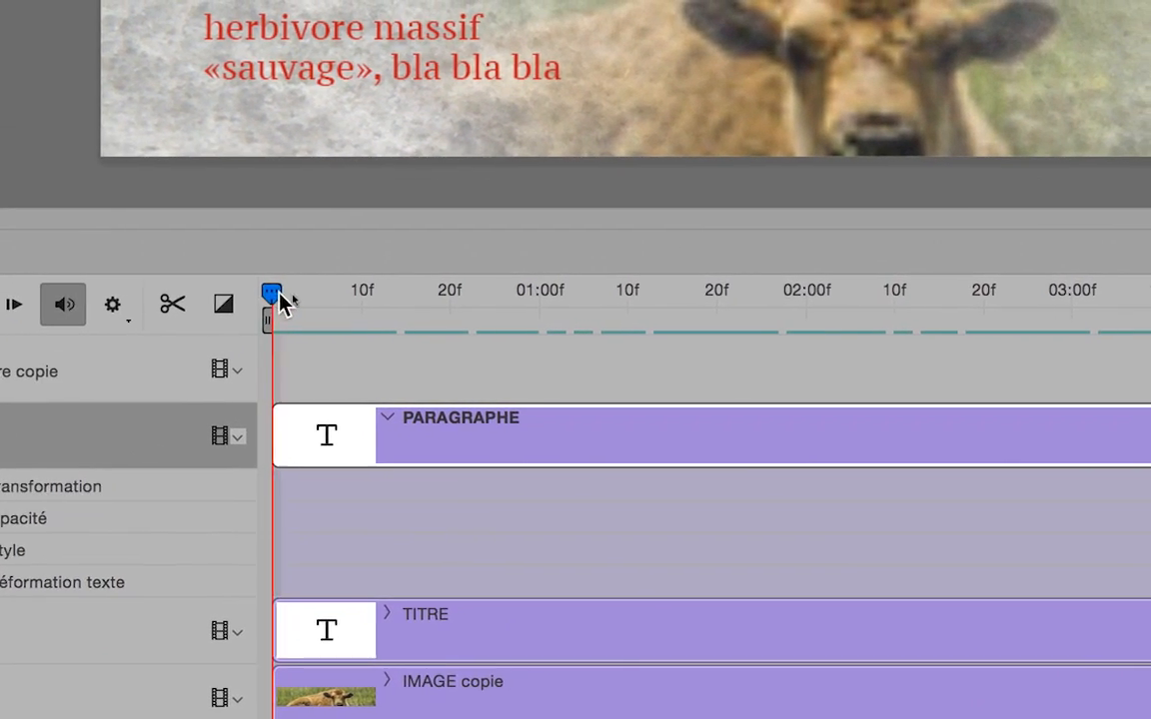
- Place the playhead at 0:00:00:00 and start animating the PARAGRAPHE track's Opacité with a keyframe there
drag(465, 147, 559, 148)
drag(313, 304, 212, 299)
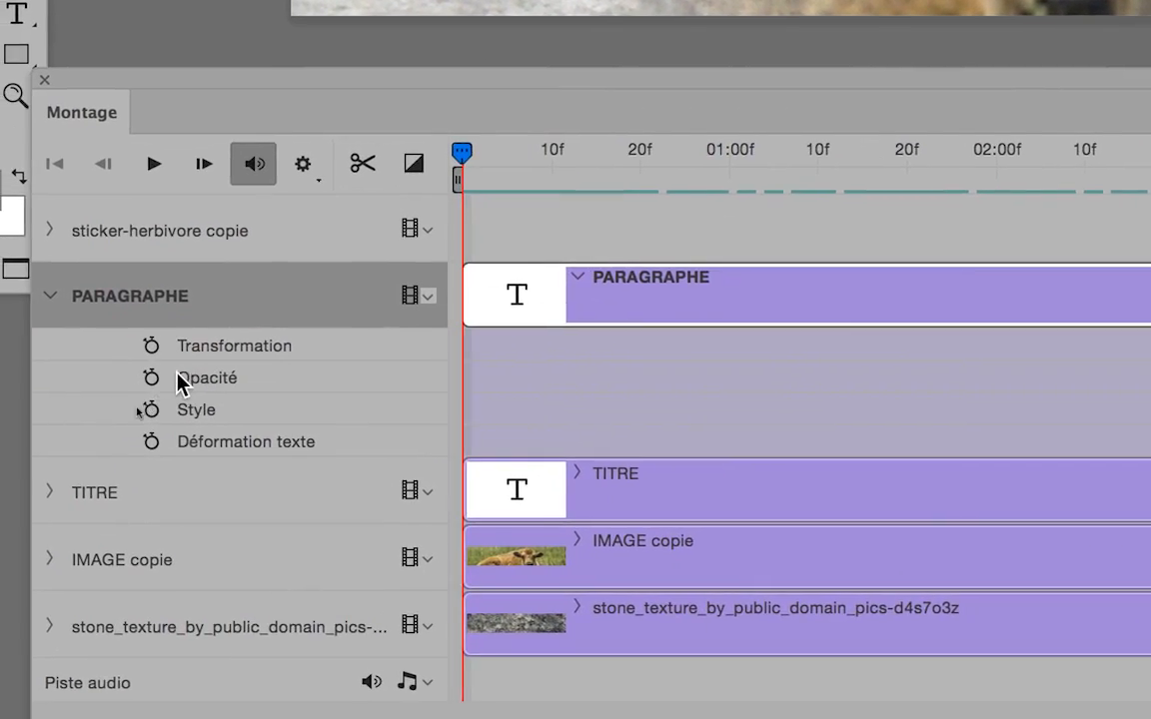
click(39, 505)
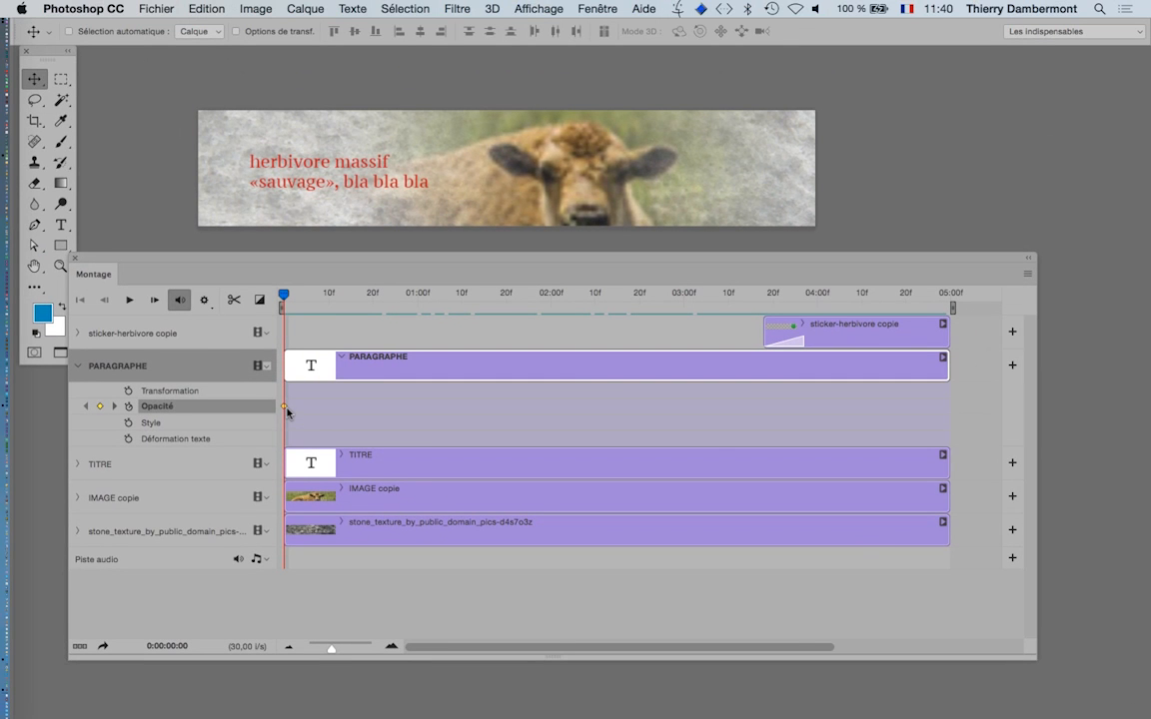
- Show the Calques panel, narrow it, place it clear of the banner text, and close the extra panel group beside it
click(599, 9)
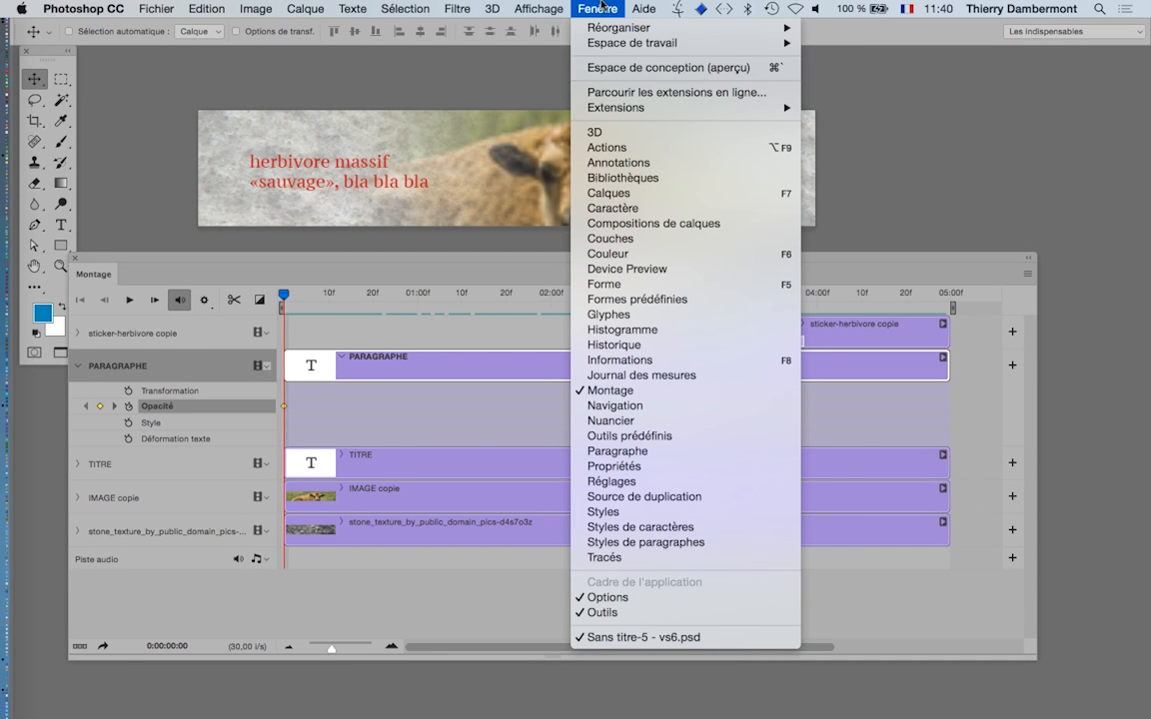
click(627, 192)
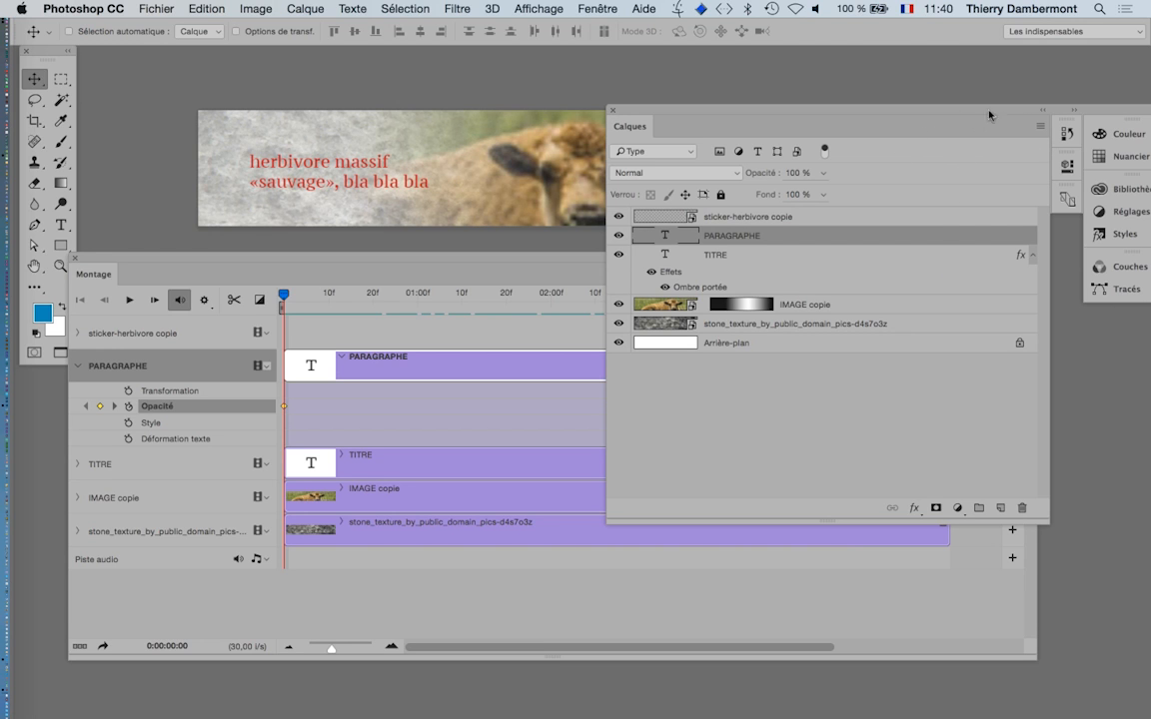
drag(679, 120, 494, 99)
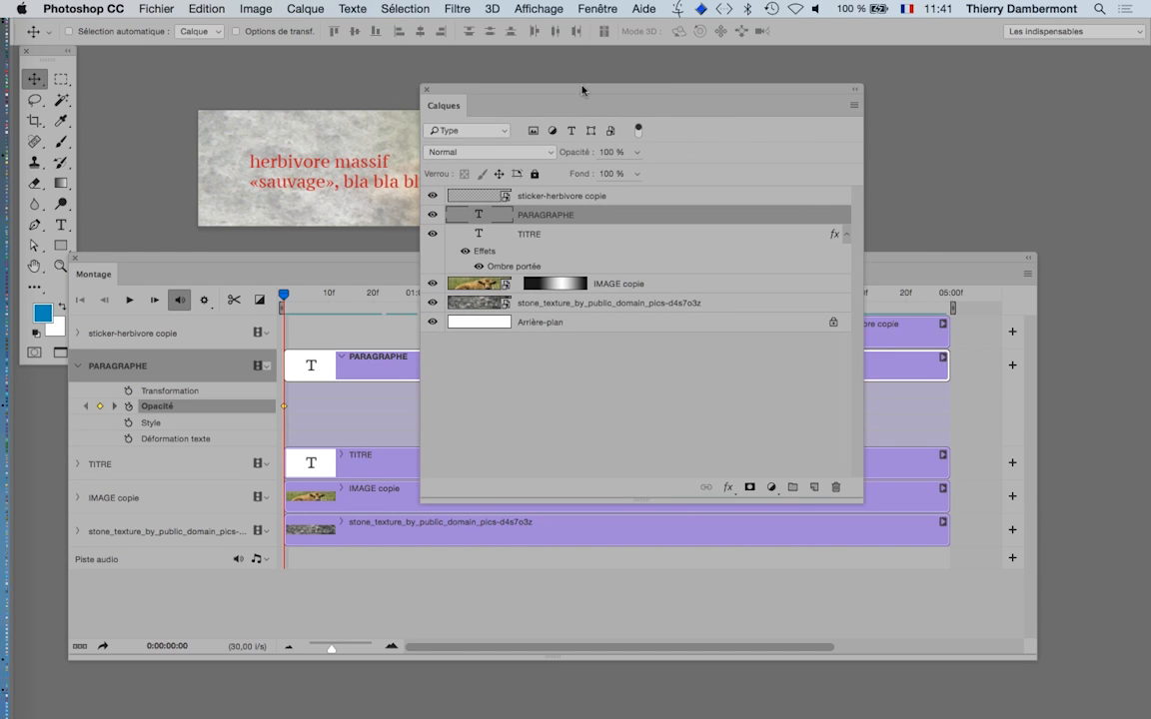
drag(582, 91, 857, 78)
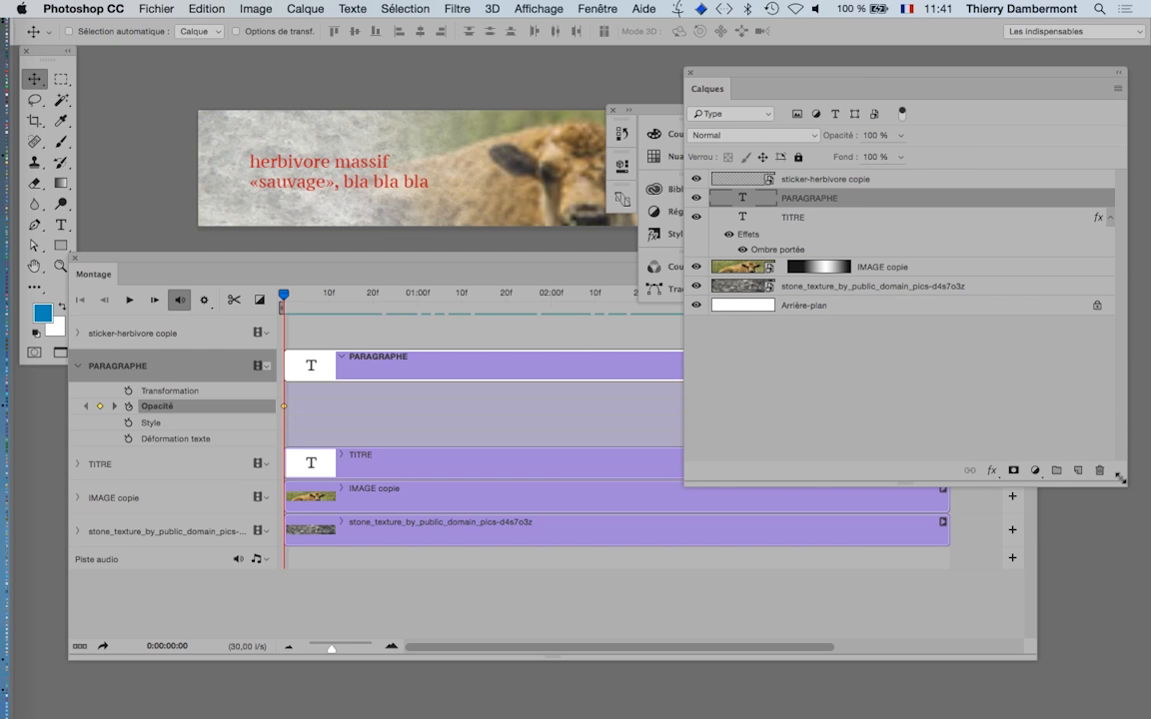
drag(1120, 478, 965, 462)
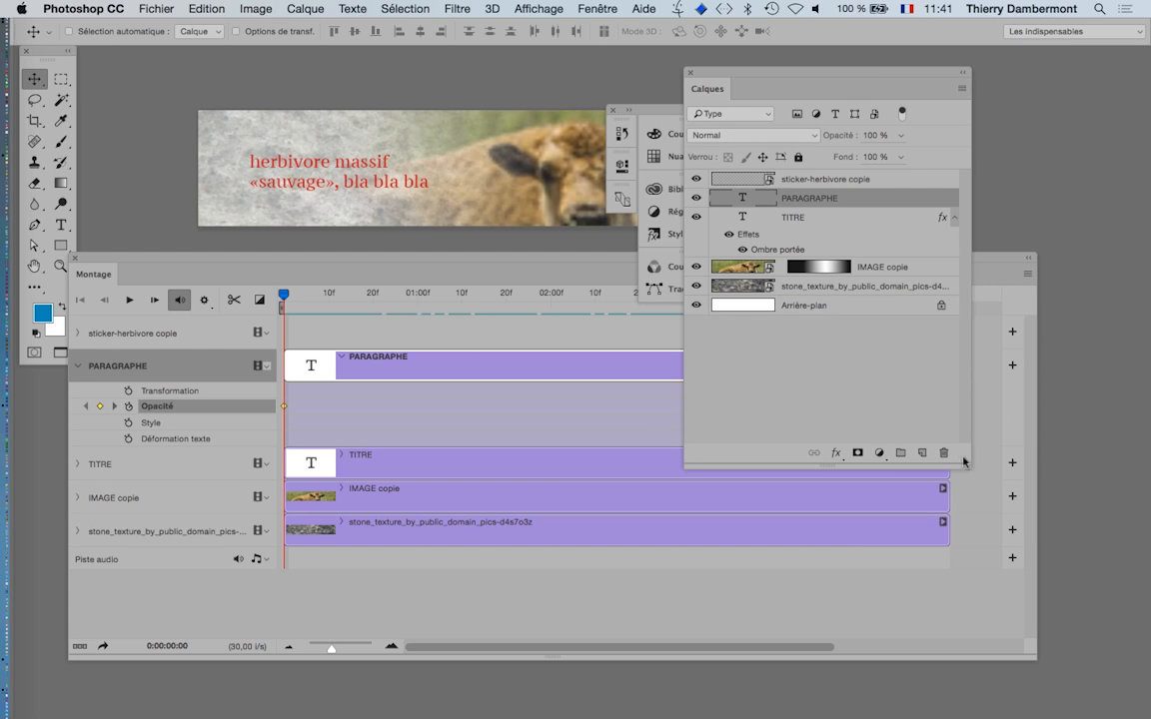
click(613, 112)
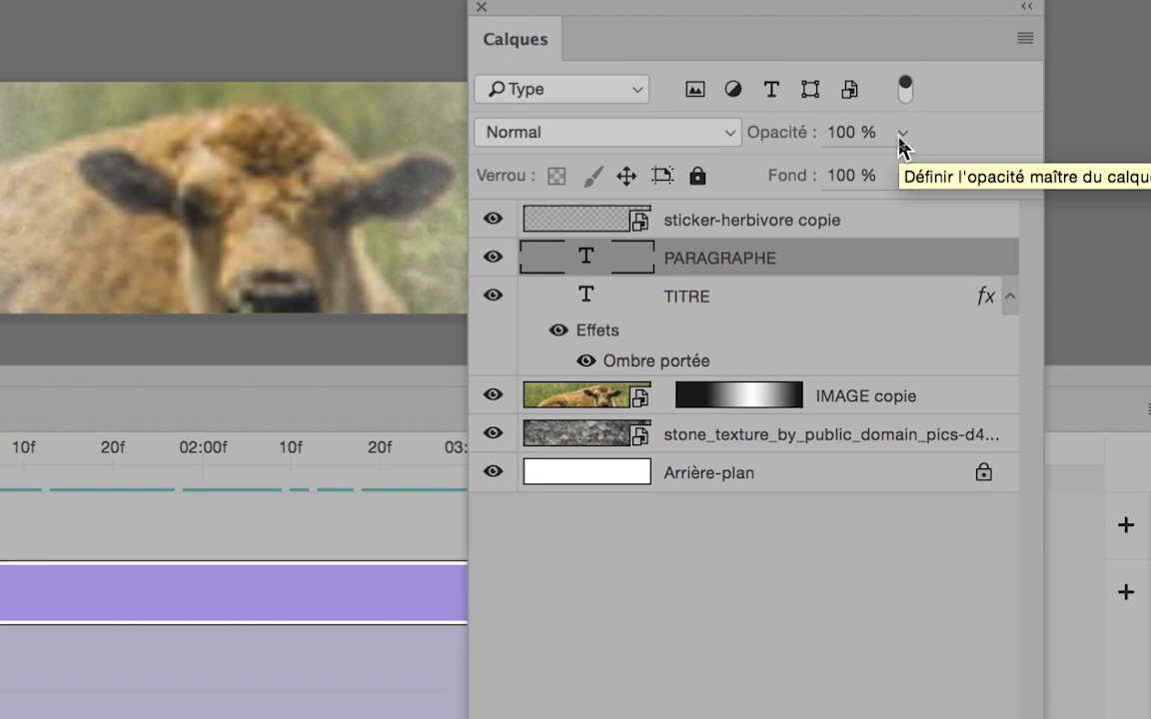
- Set the PARAGRAPHE layer's opacity to 0 % at the first keyframe
click(901, 136)
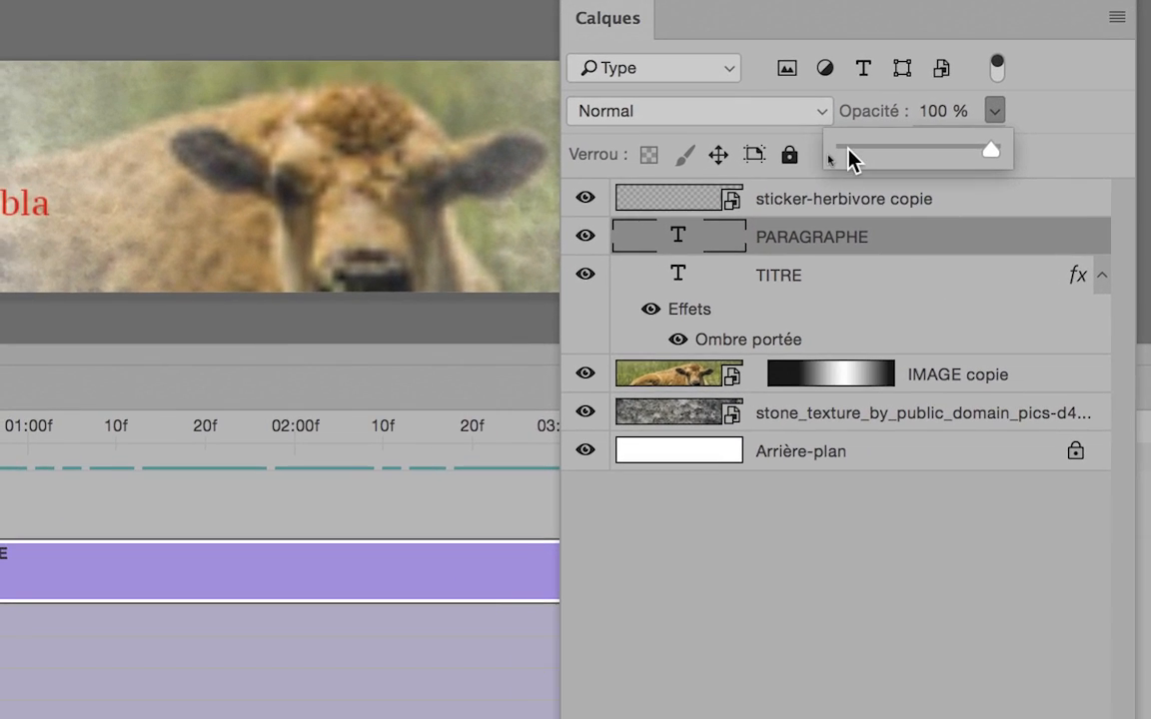
drag(754, 168, 696, 174)
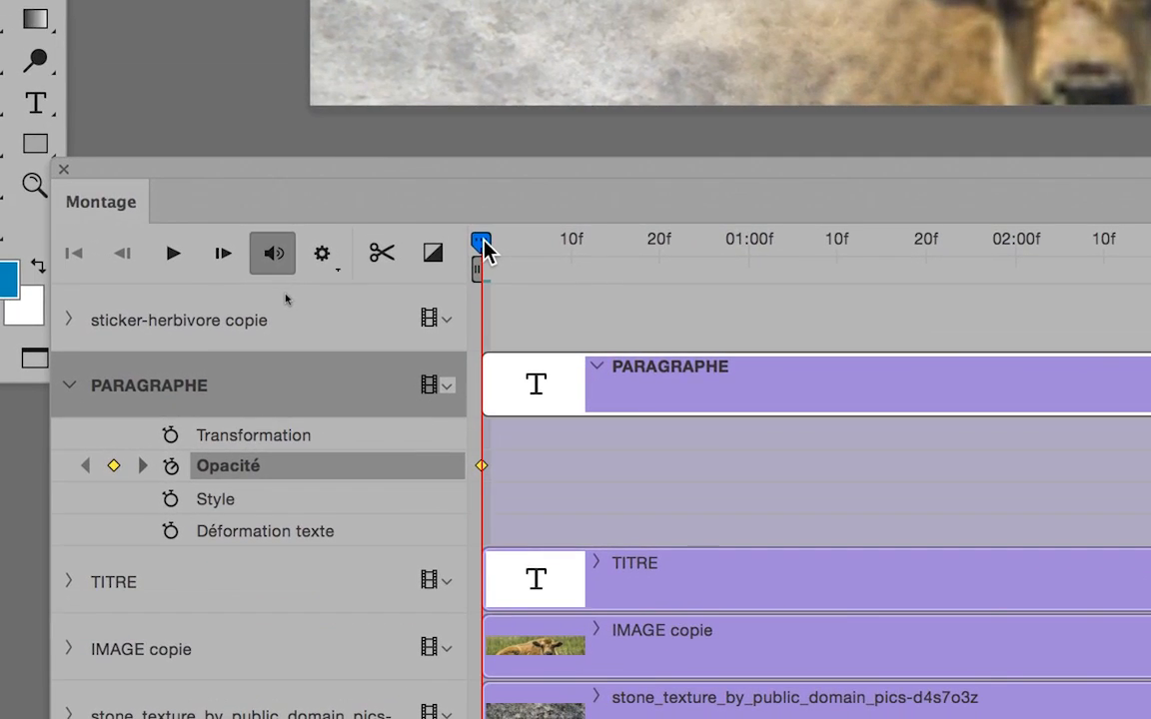
- Move the playhead to 0:00:04:02 and set the PARAGRAPHE layer's opacity to 100 % to add a keyframe
drag(483, 249, 751, 240)
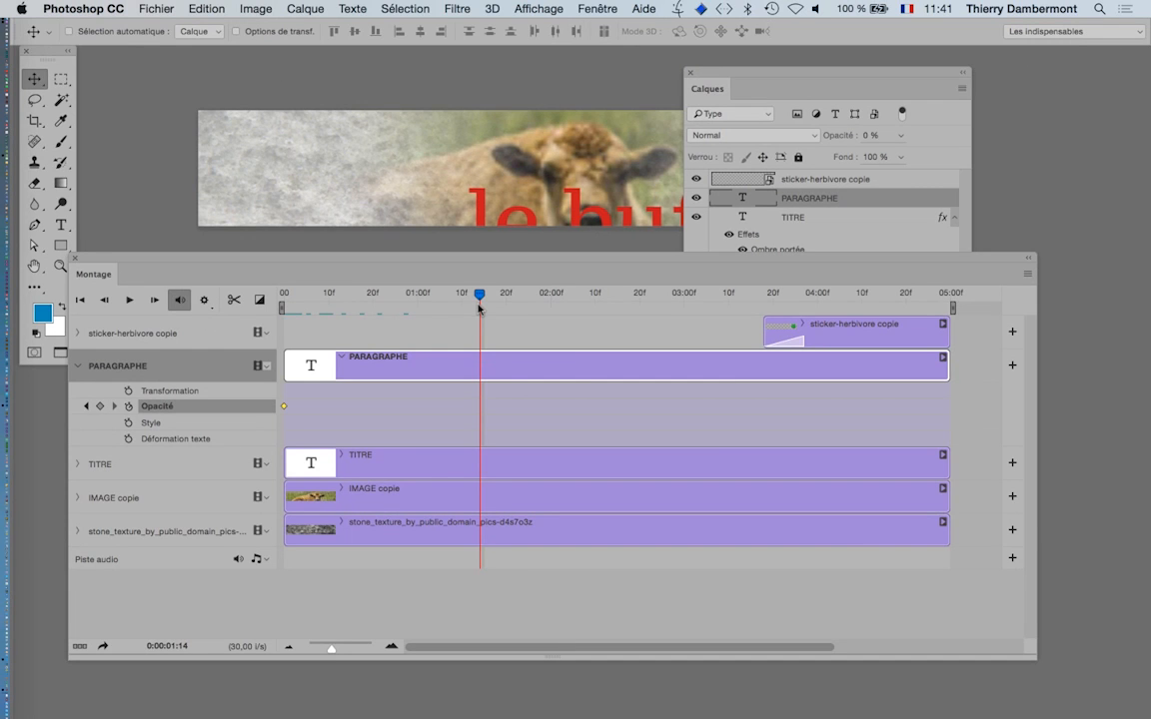
drag(479, 308, 810, 298)
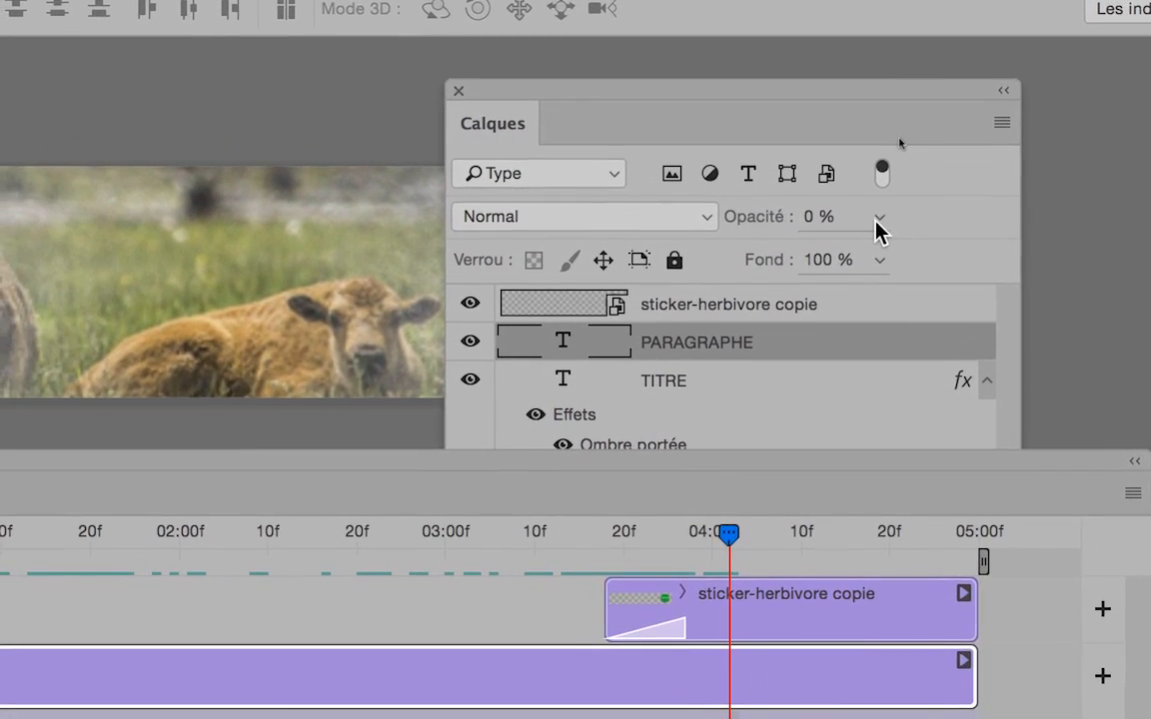
click(830, 34)
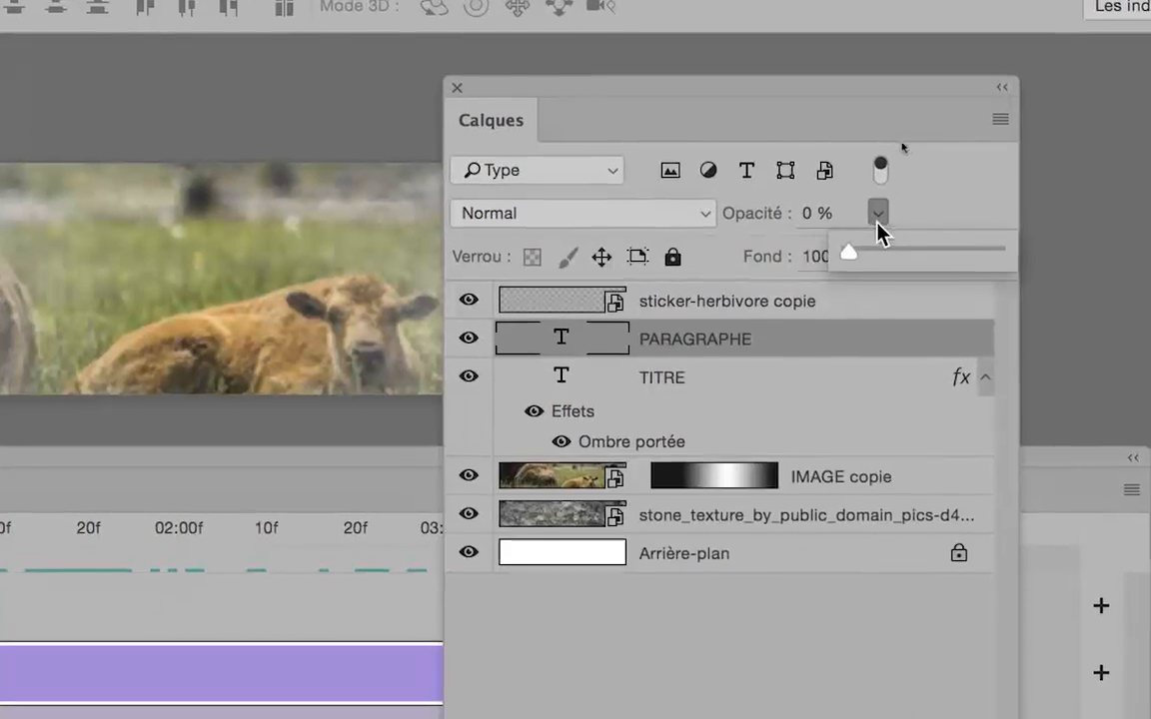
drag(879, 239, 1009, 243)
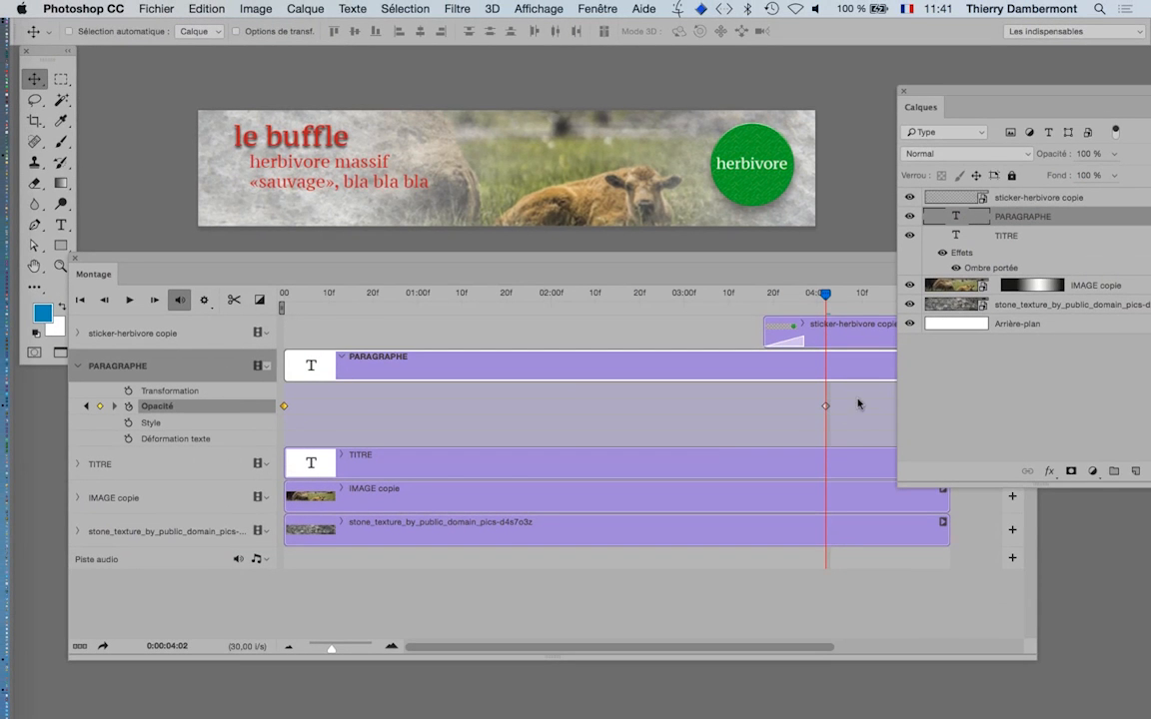
- Add a PARAGRAPHE opacity keyframe of 0 % at 0:00:04:06, repositioning the Calques panel to keep the timeline accessible
drag(966, 119, 250, 459)
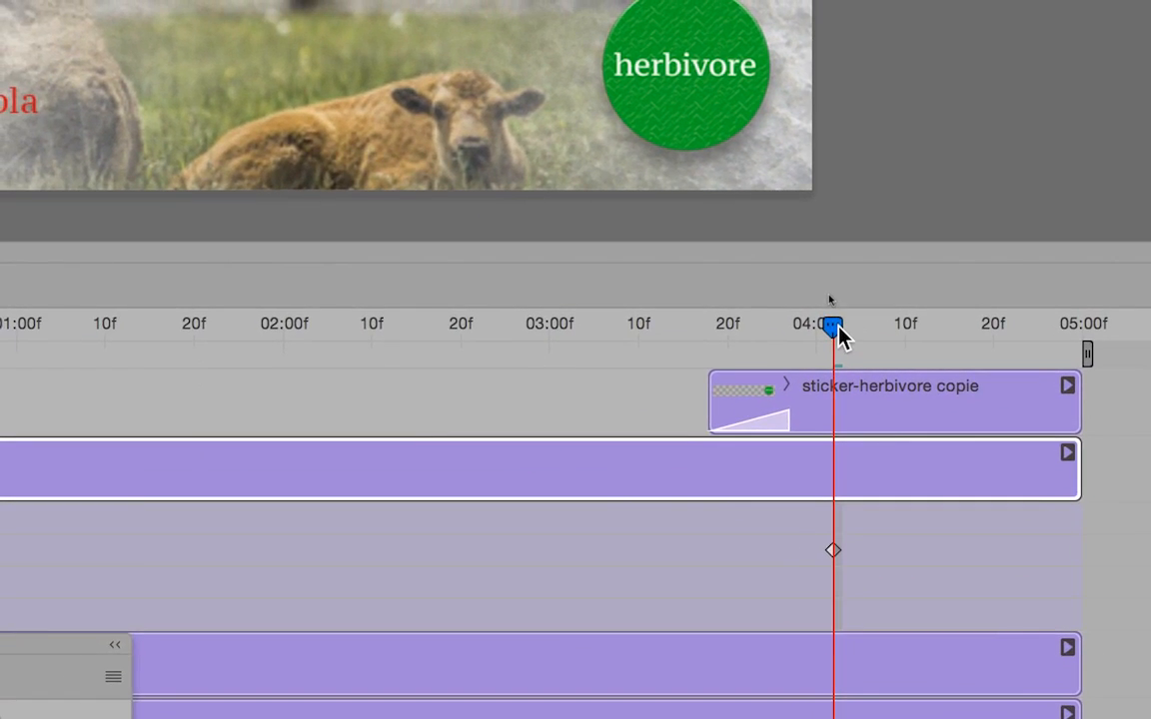
drag(835, 329, 869, 331)
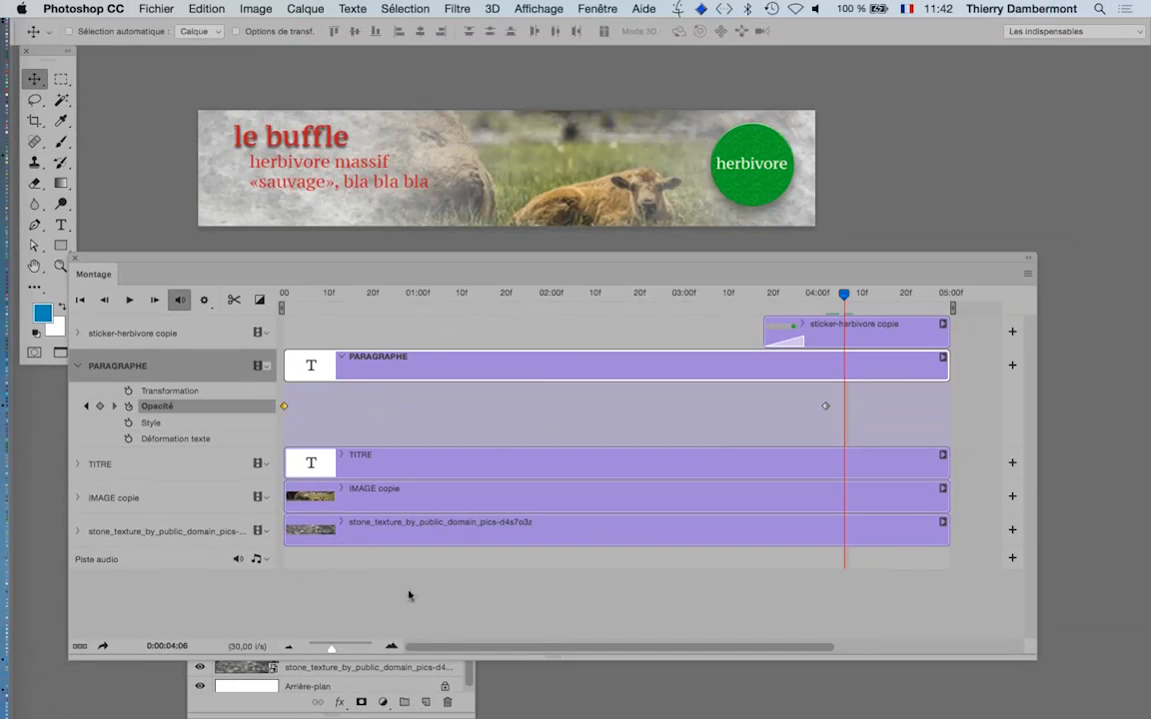
click(269, 711)
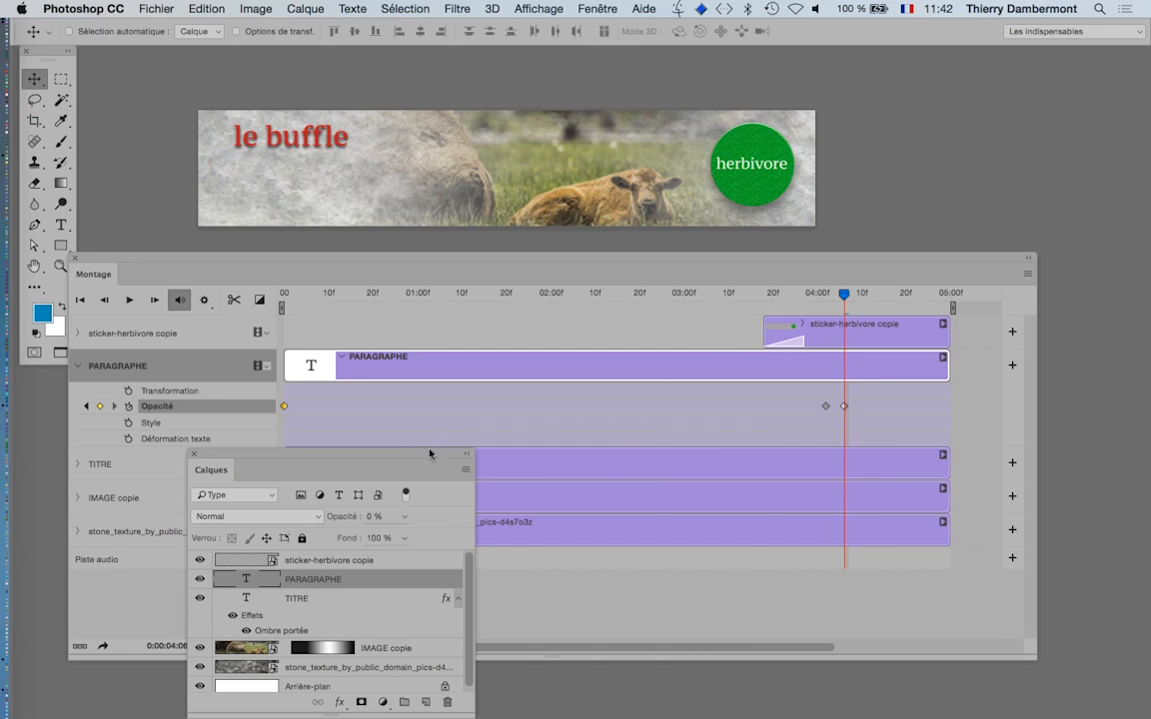
drag(430, 453, 688, 134)
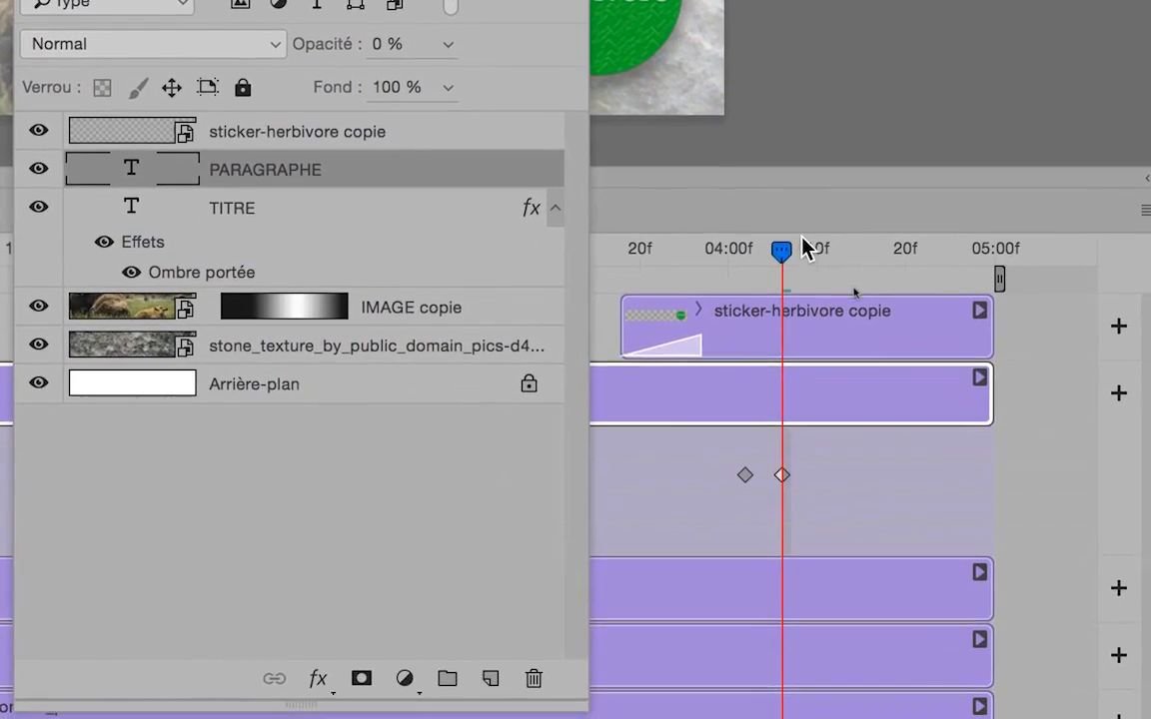
- Advance the playhead to about 0:00:04:11 and add a PARAGRAPHE opacity keyframe of 100 %
click(848, 301)
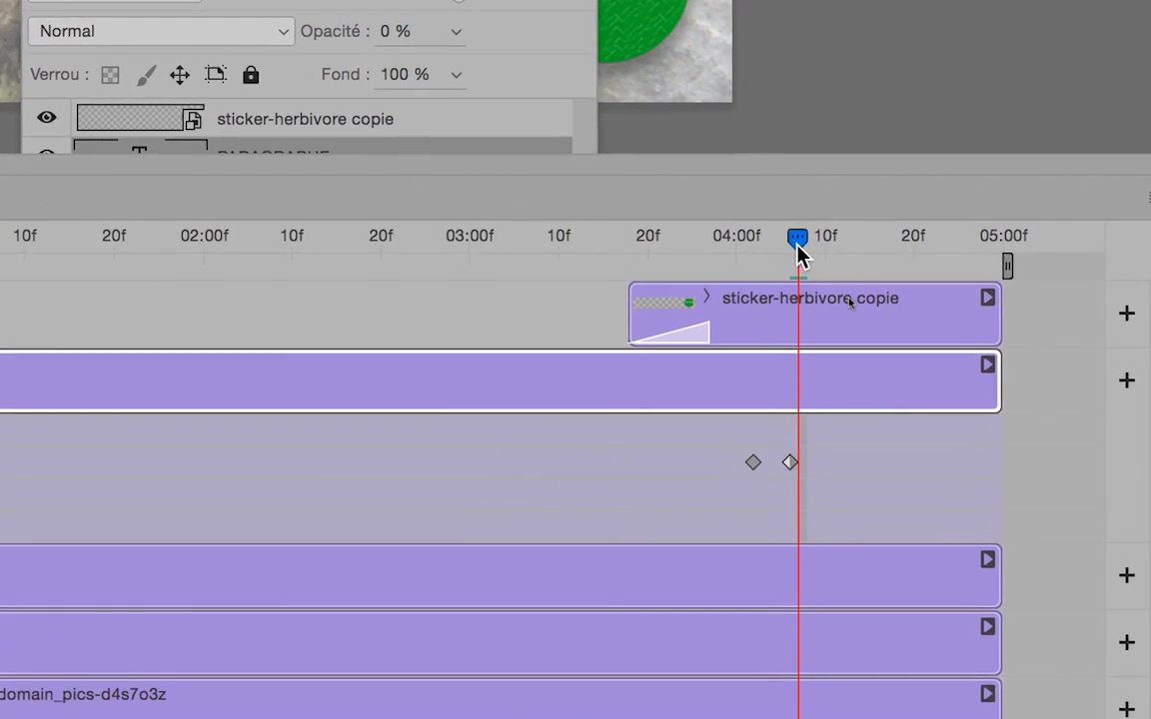
drag(796, 244, 807, 249)
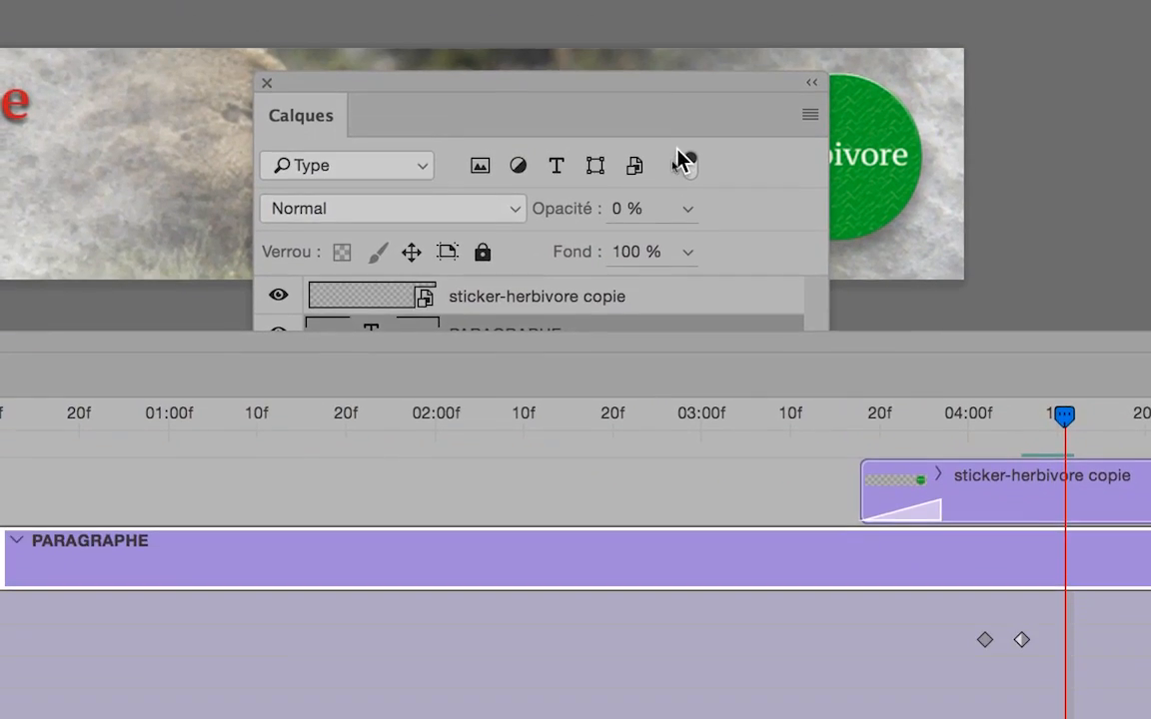
click(687, 208)
drag(703, 232, 715, 243)
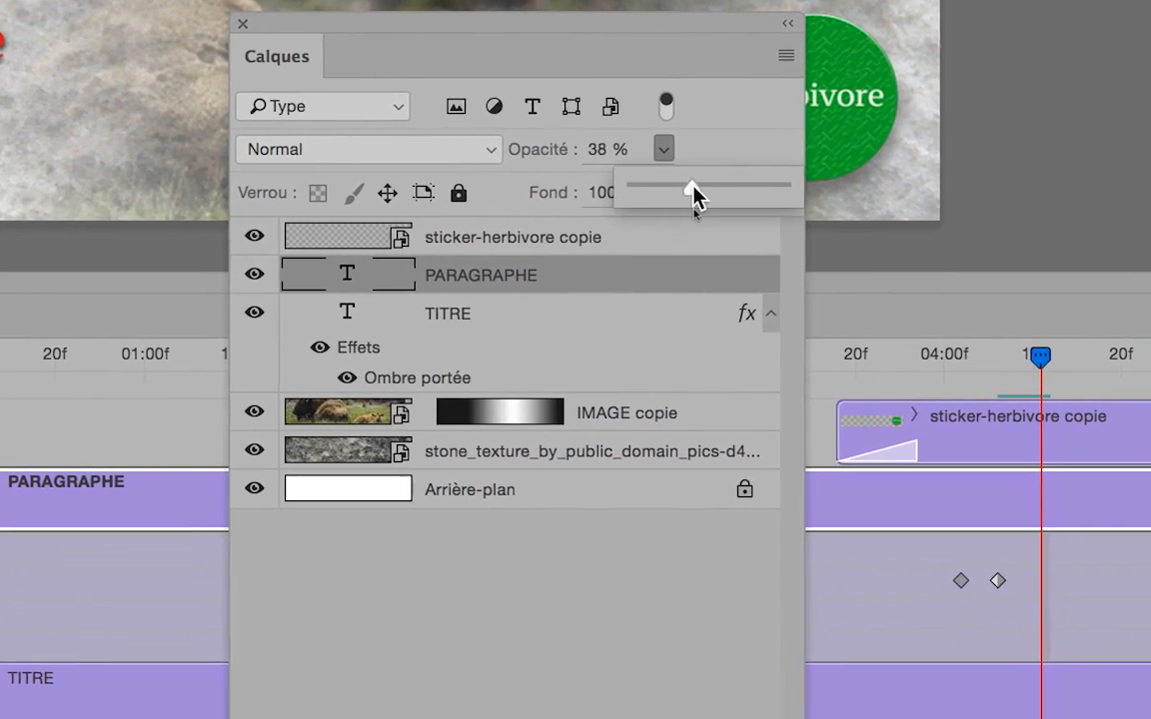
drag(694, 194, 791, 194)
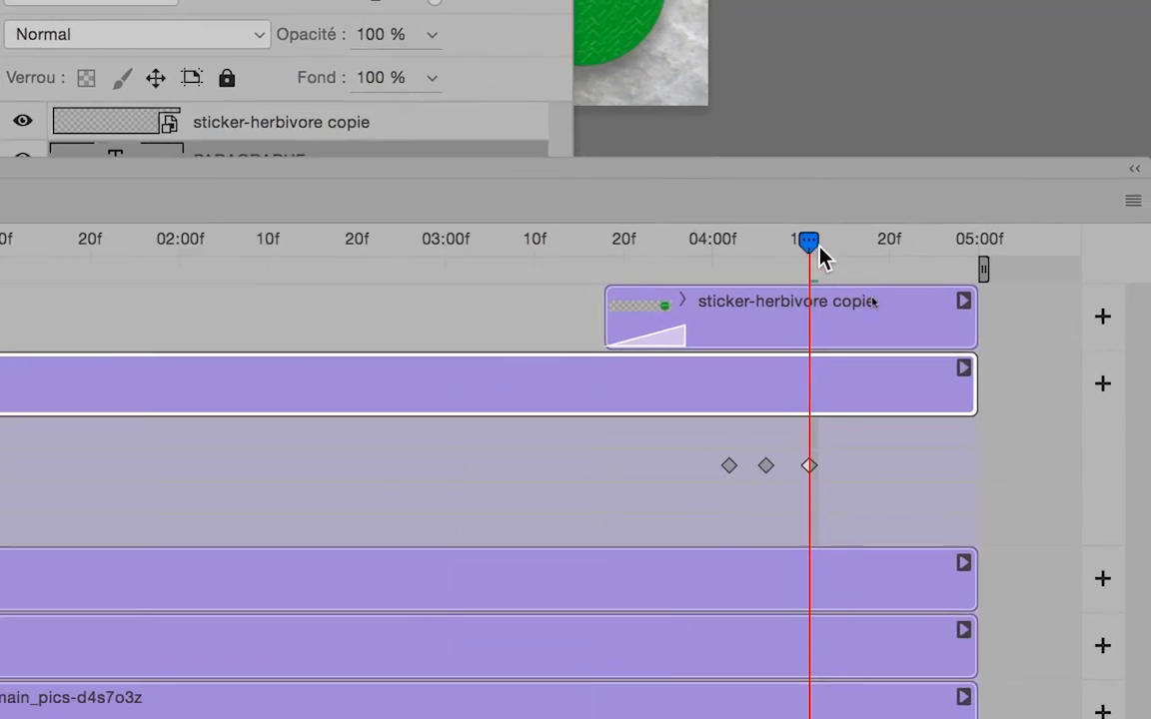
- Advance the playhead to about 0:00:04:15 and add a PARAGRAPHE opacity keyframe of 0 %
drag(819, 247, 846, 249)
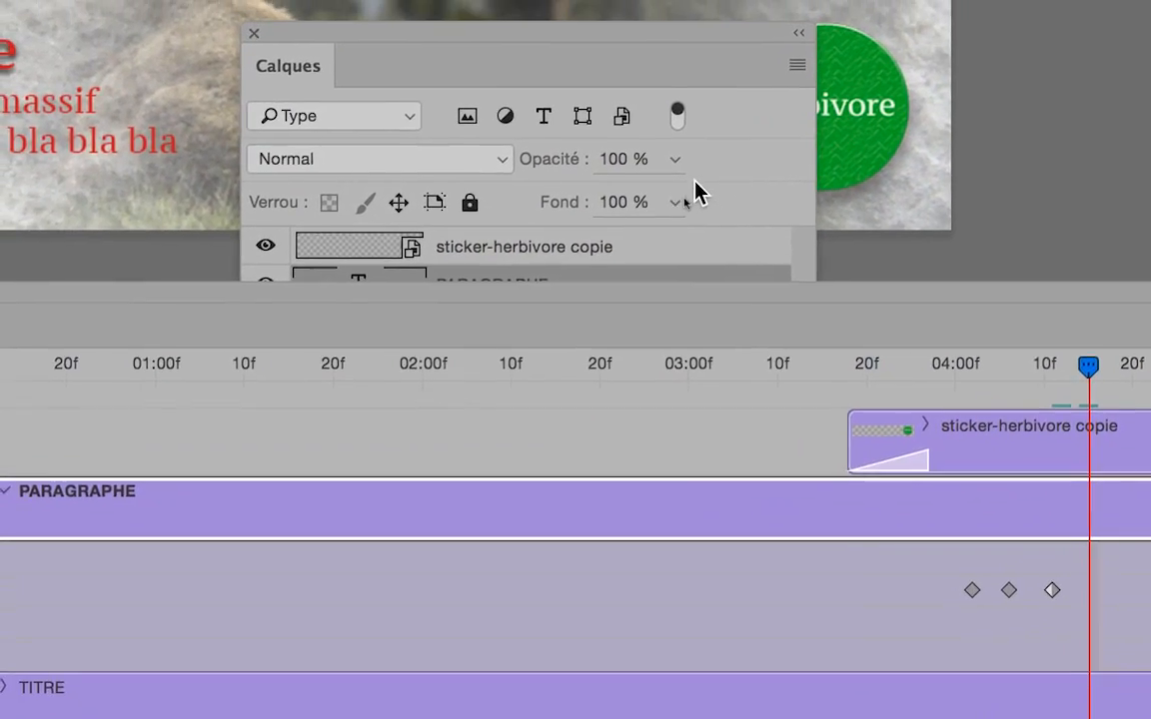
click(433, 35)
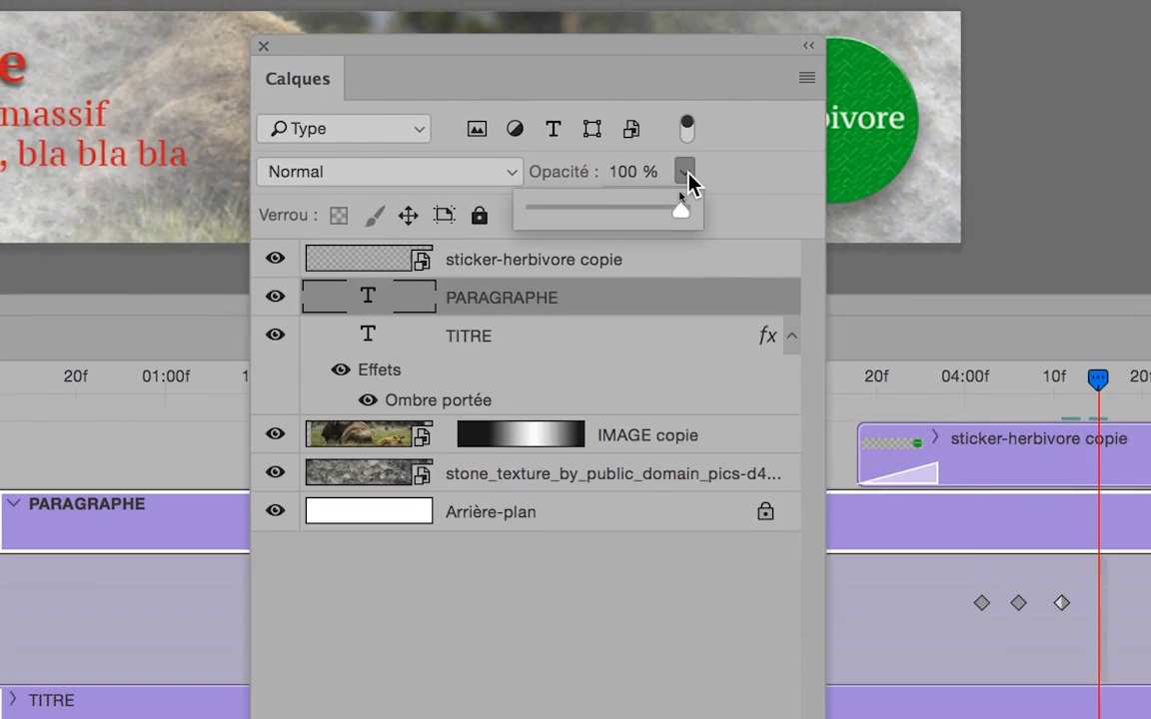
click(530, 210)
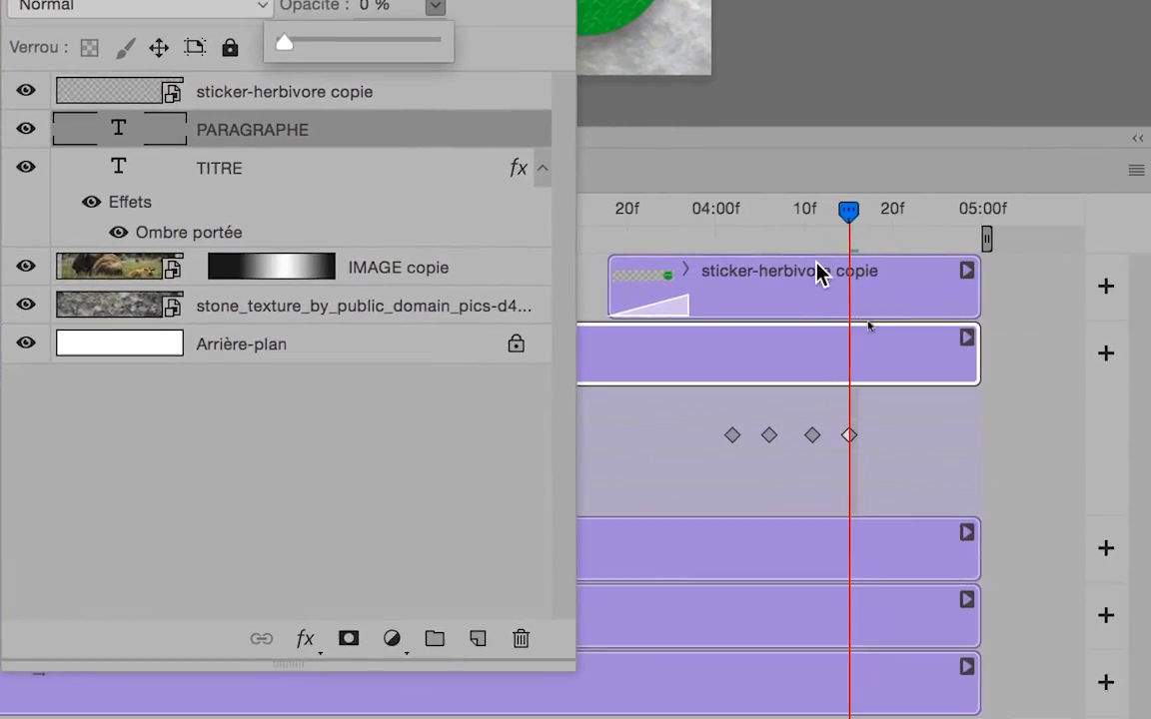
- Add a final PARAGRAPHE opacity keyframe of 100 % at 0:00:04:19 and move the Calques panel off the banner
click(861, 227)
drag(862, 226, 886, 221)
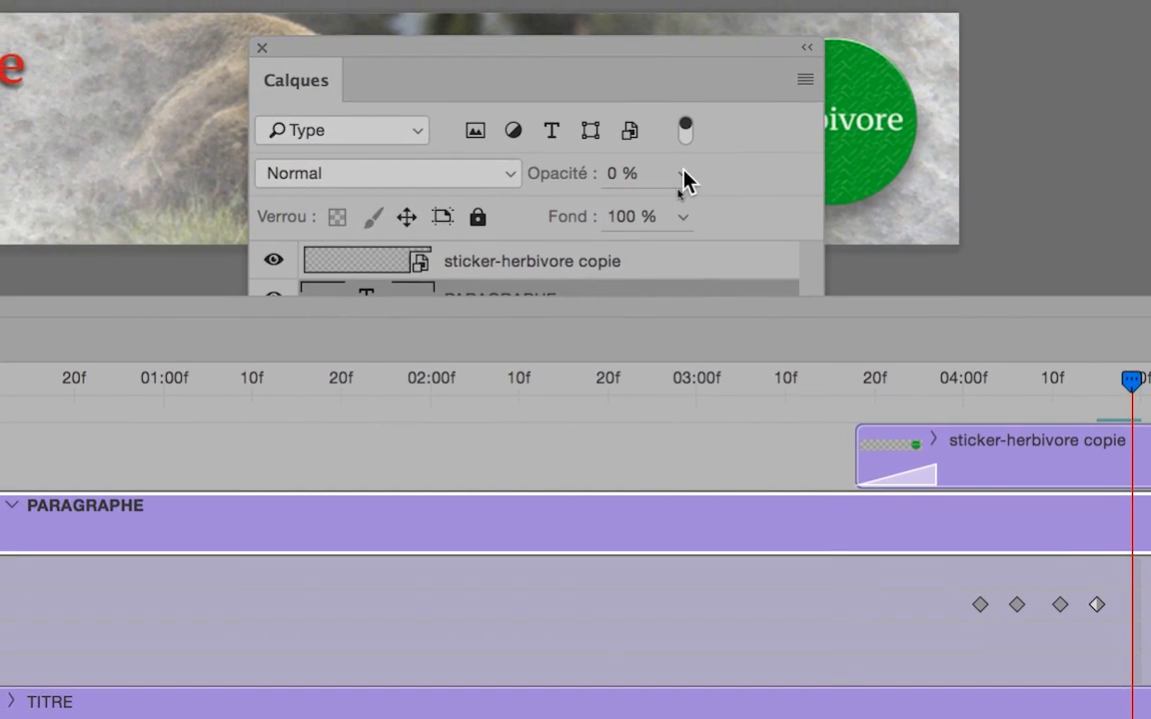
drag(573, 122, 731, 163)
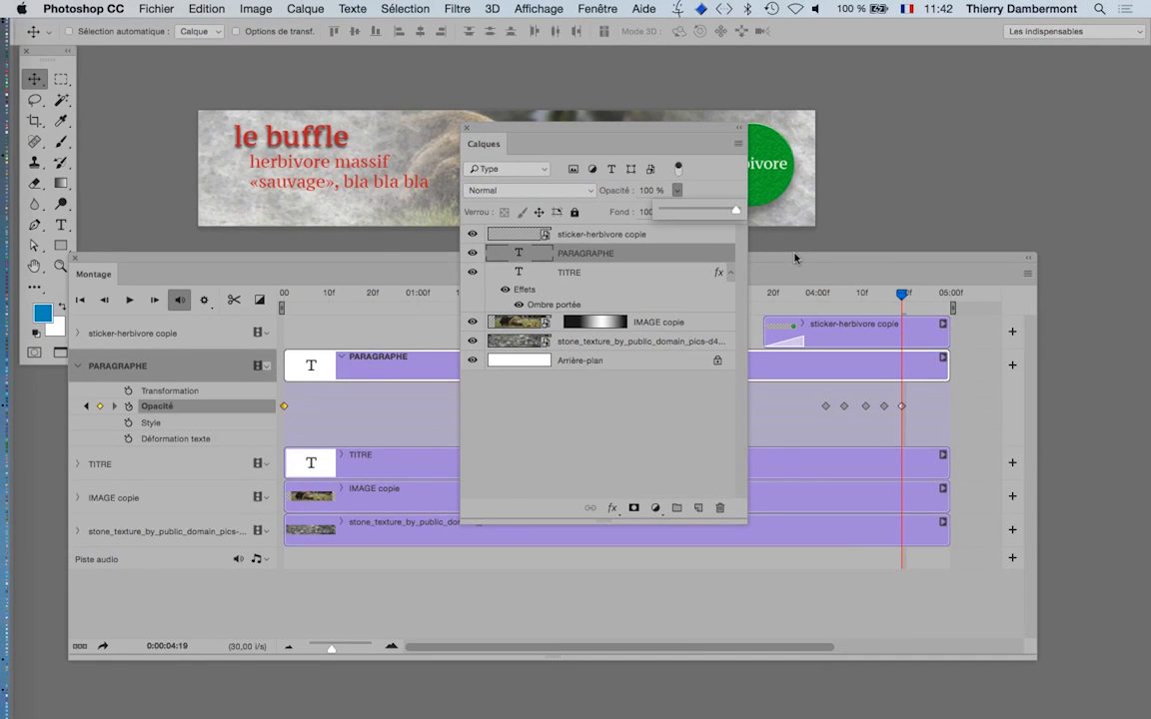
drag(590, 130, 527, 387)
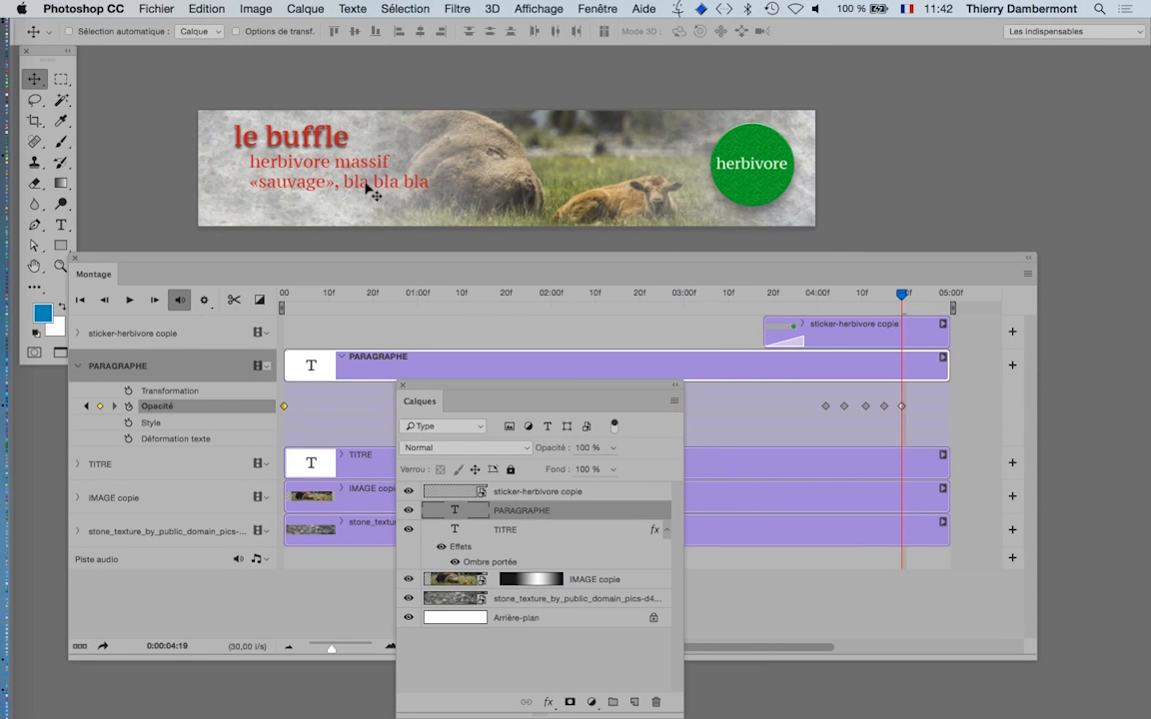
- Enlarge the banner text, scrub across the opacity keyframes to check the blinking paragraph, and return the playhead to the start
scroll(265, 186, up, 3)
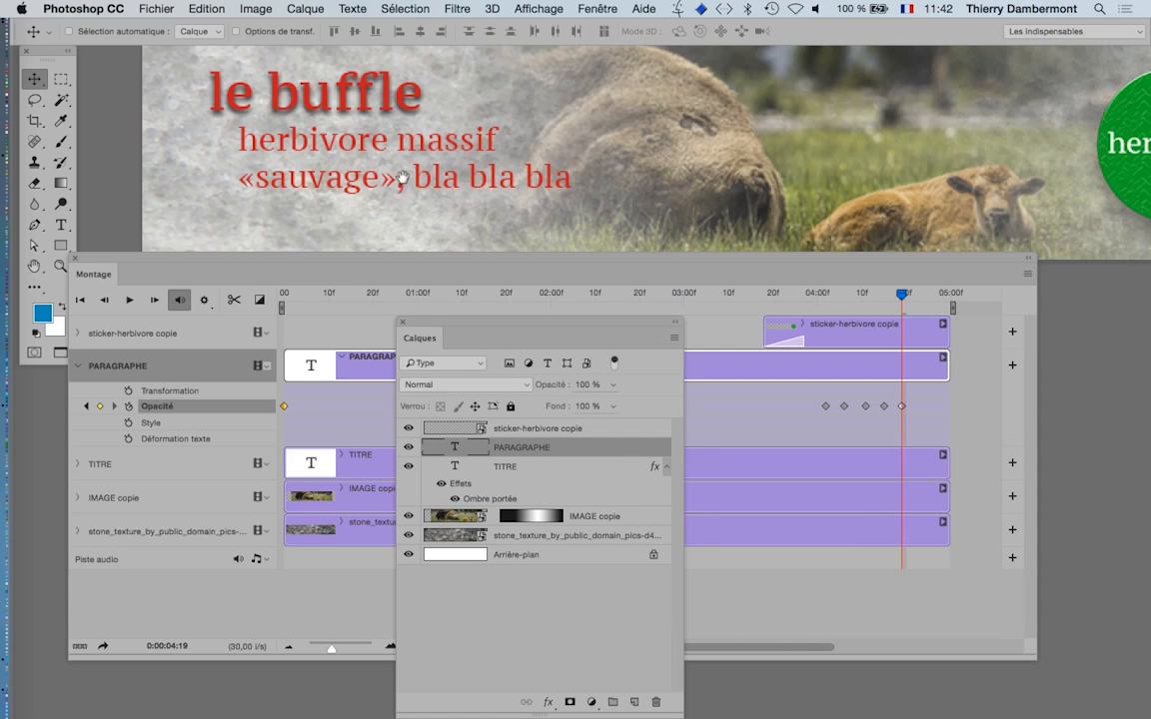
drag(400, 178, 867, 189)
drag(915, 291, 943, 305)
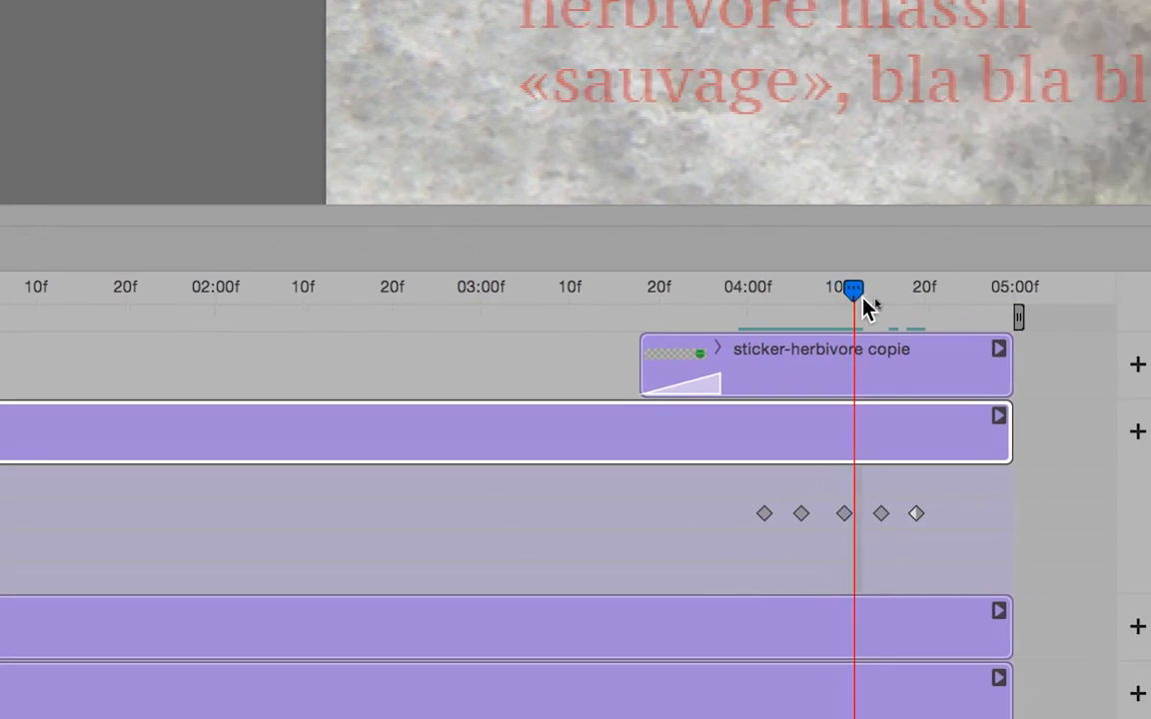
drag(867, 308, 905, 303)
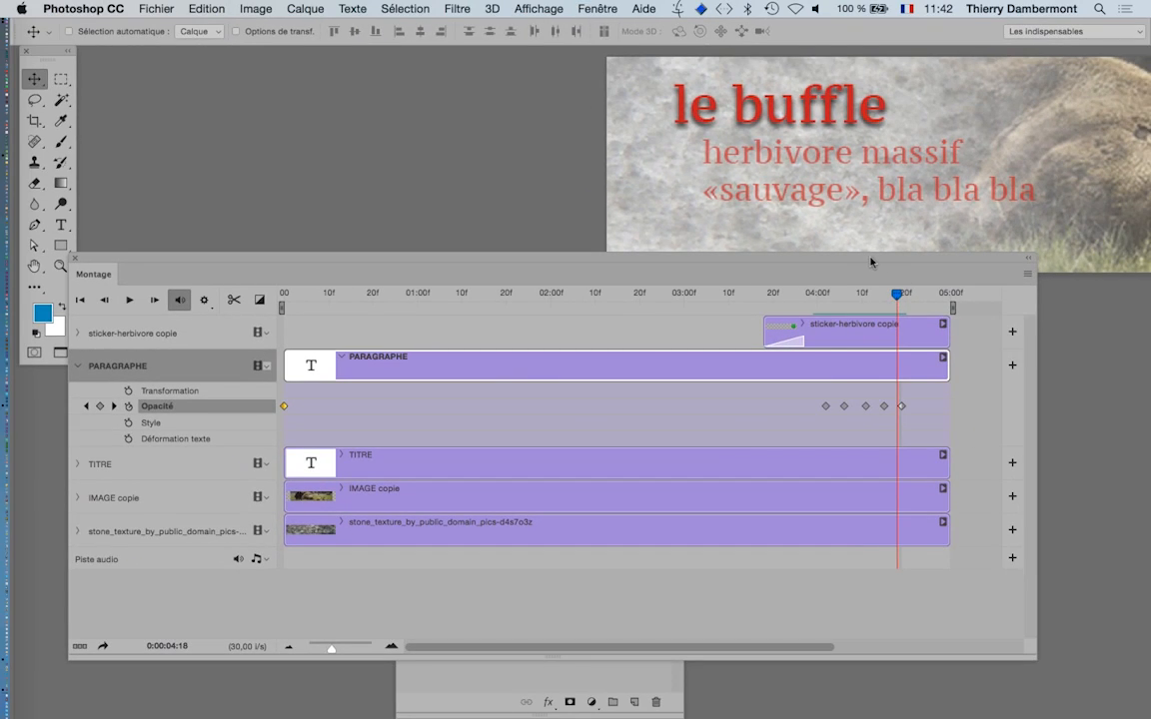
drag(908, 339, 281, 334)
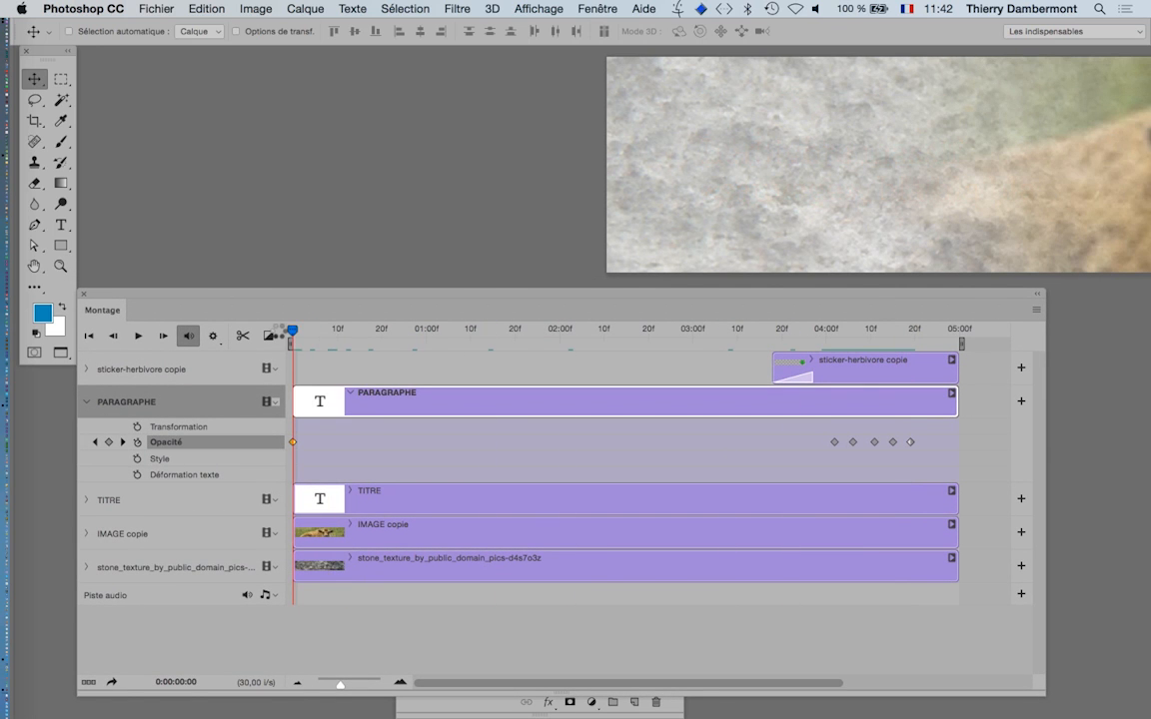
drag(616, 177, 359, 177)
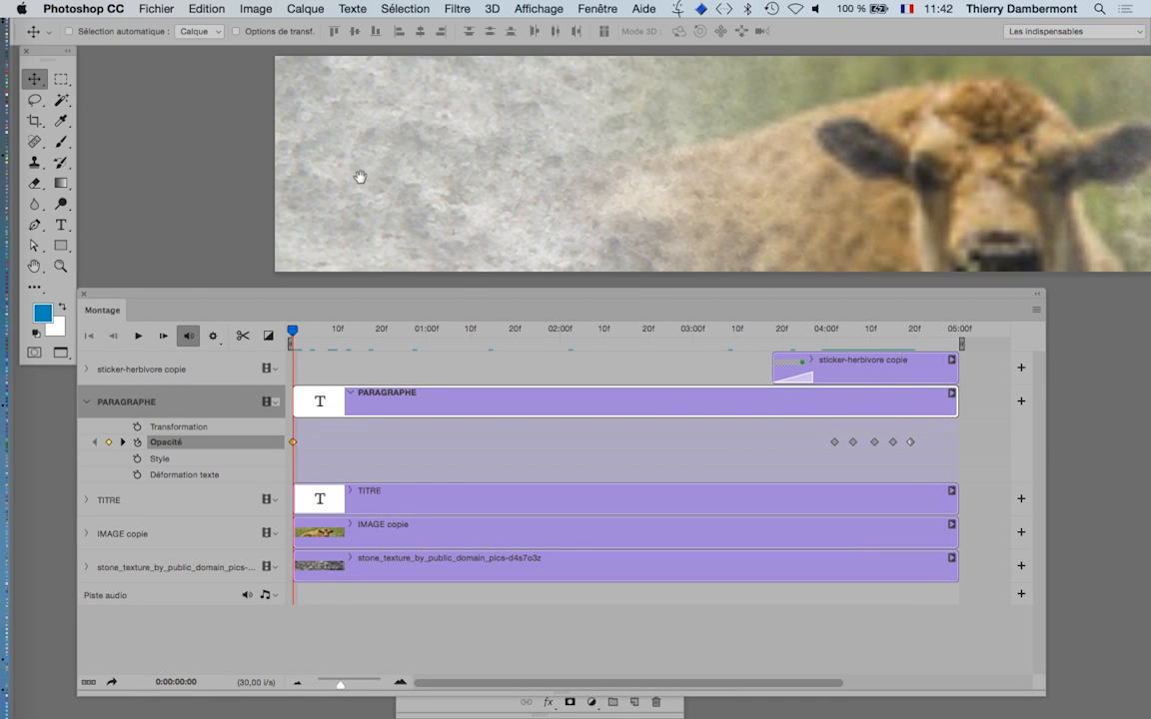
- Scrub back and forth across the PARAGRAPHE opacity keyframes to examine how the paragraph's opacity evolves between the first keyframe and the later ones
drag(379, 331, 731, 357)
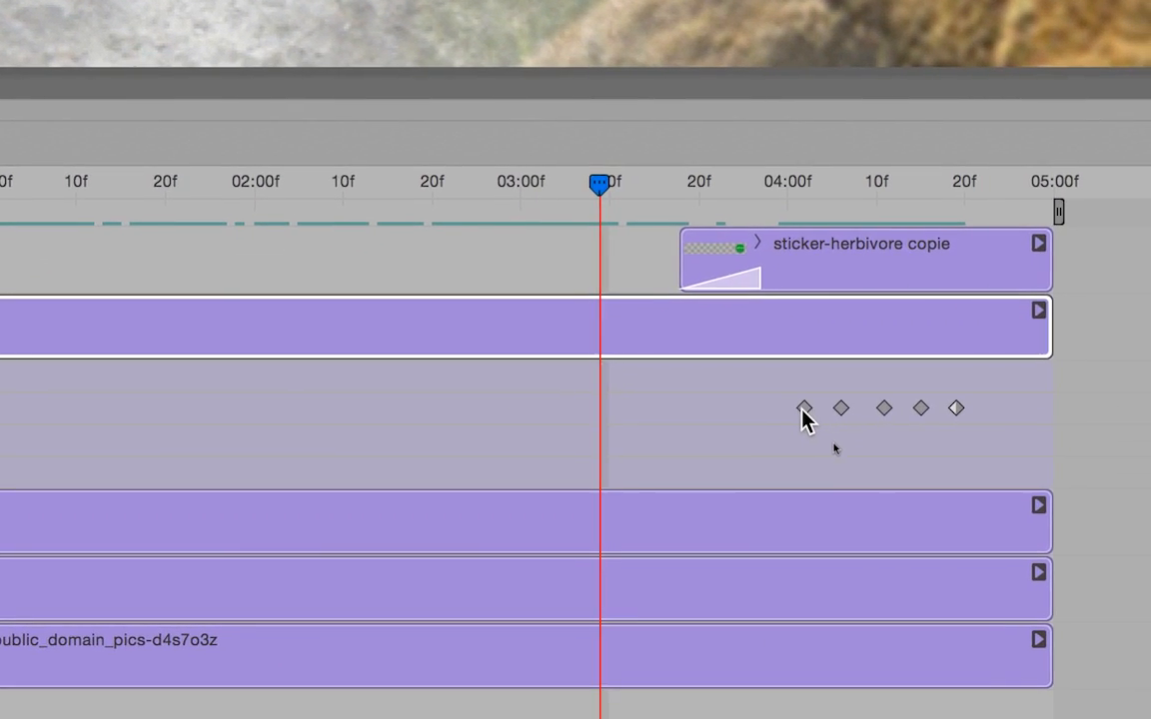
click(806, 411)
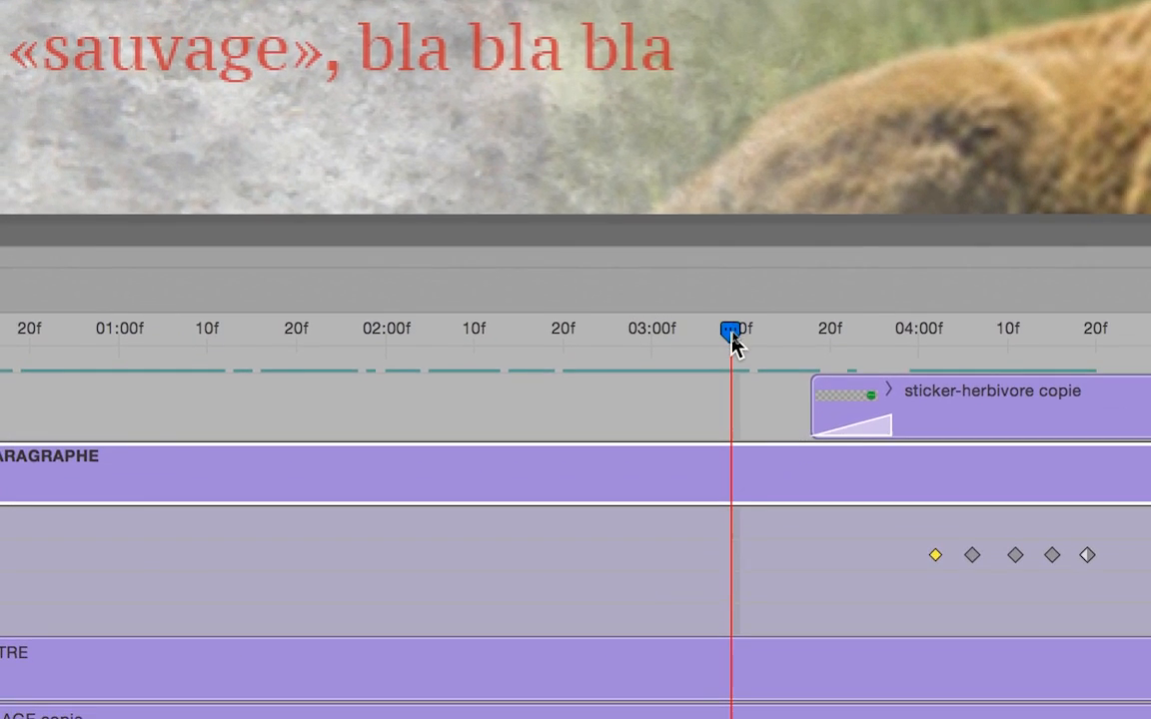
drag(710, 320, 0, 310)
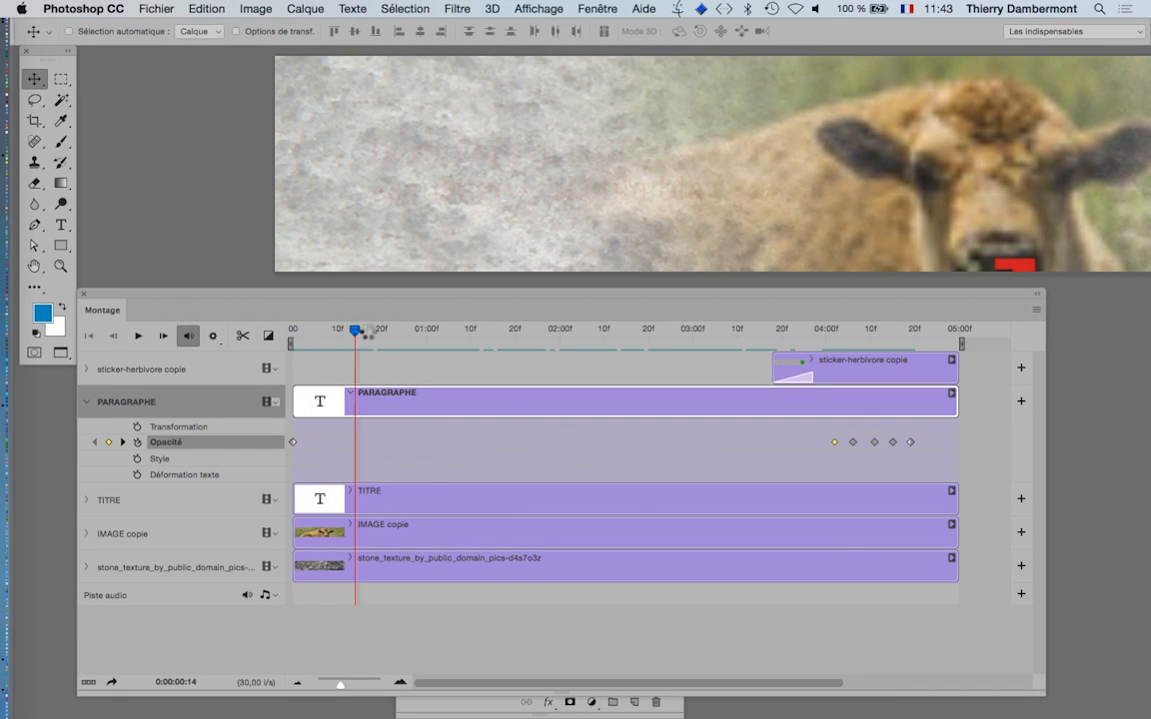
drag(367, 334, 311, 338)
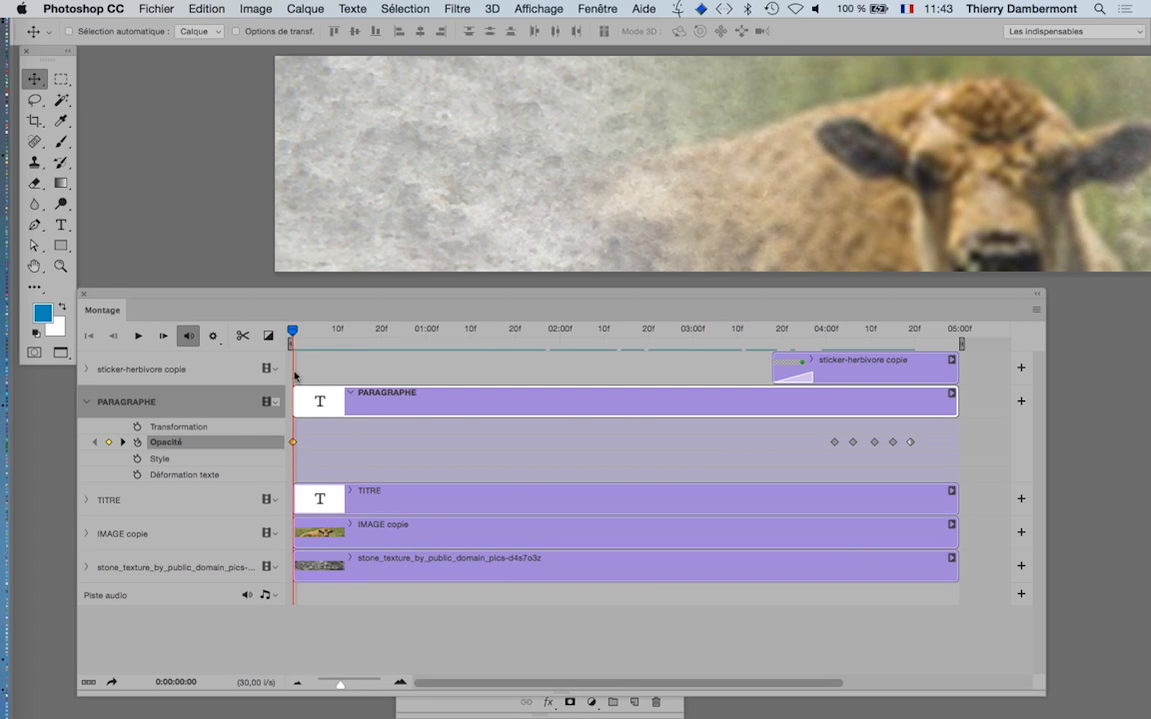
drag(293, 338, 839, 333)
drag(834, 443, 839, 443)
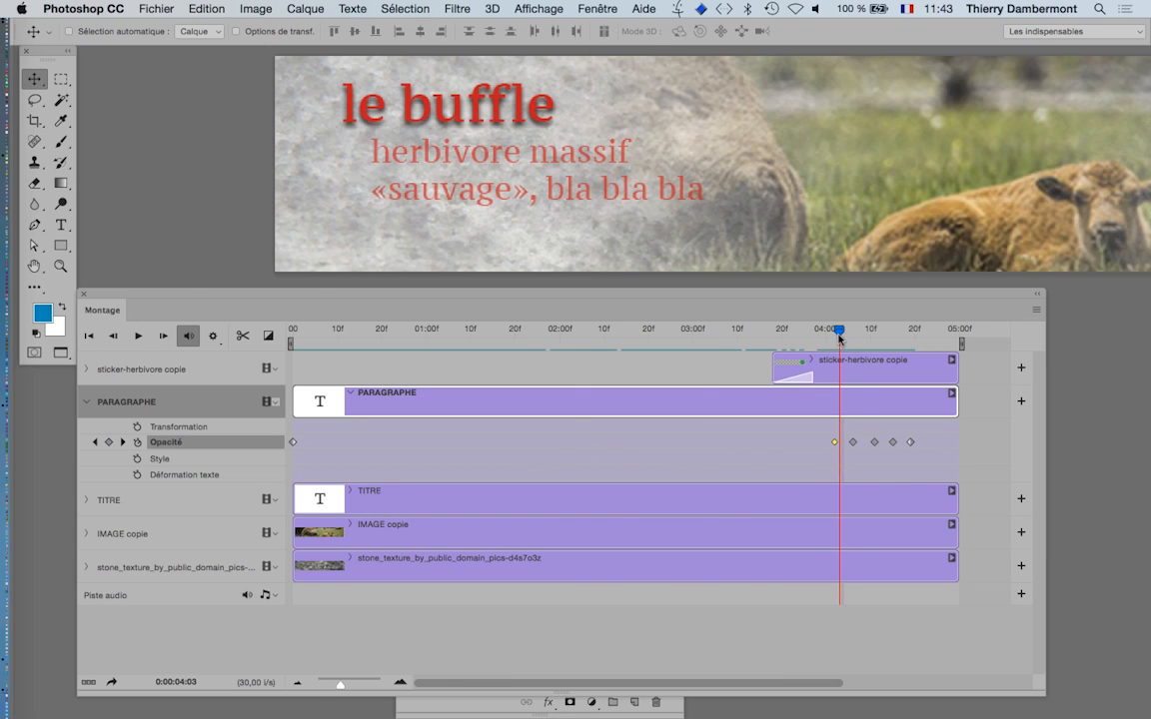
drag(839, 337, 265, 337)
drag(401, 345, 799, 360)
- Set all the PARAGRAPHE opacity keyframes to hold interpolation (Interpolation par paliers) and scrub the timeline to check the abrupt changes
click(921, 474)
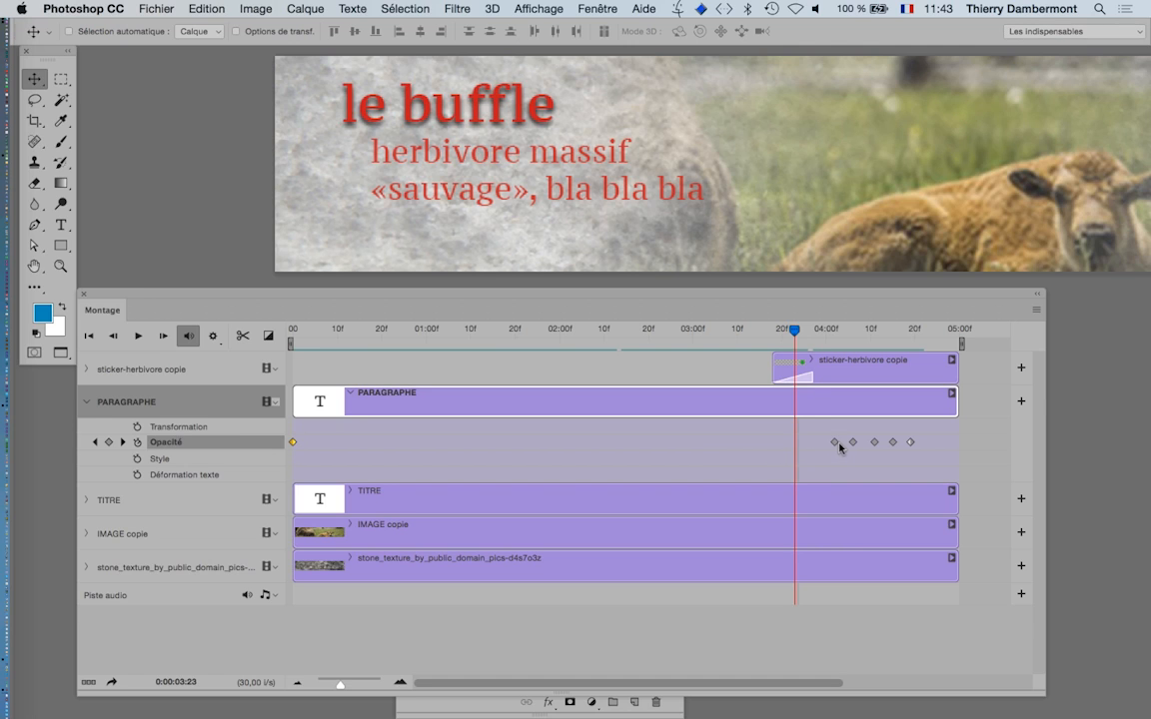
click(919, 442)
right_click(912, 447)
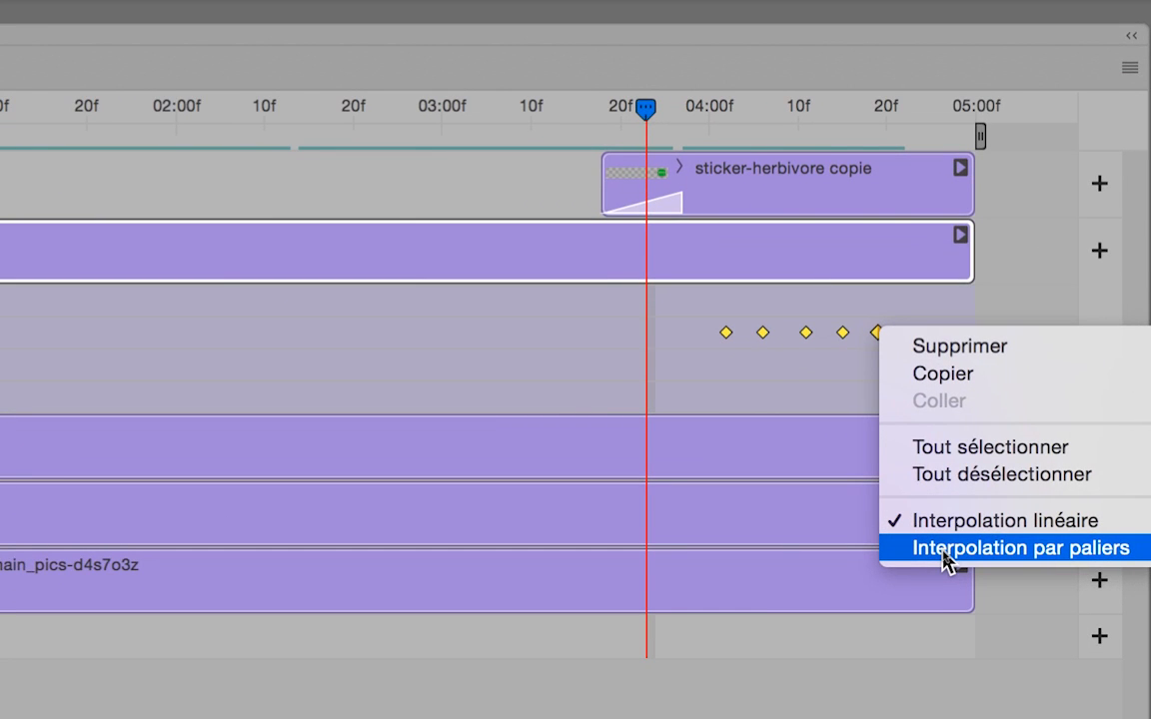
click(945, 550)
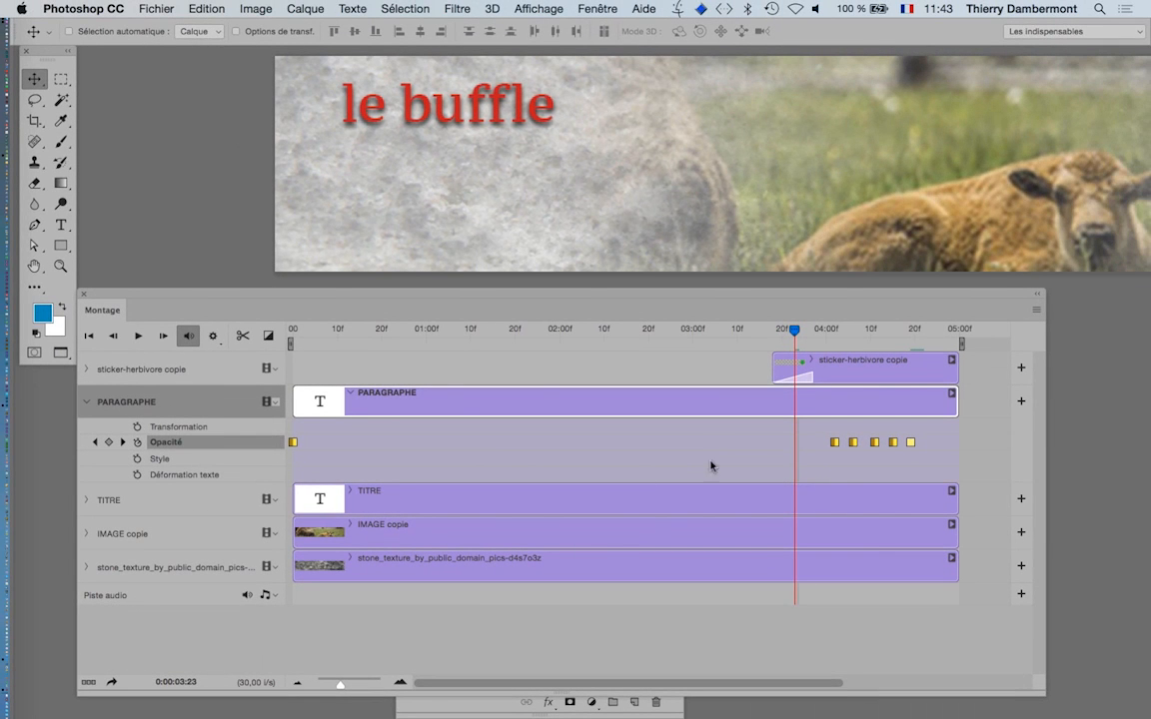
drag(796, 336, 781, 378)
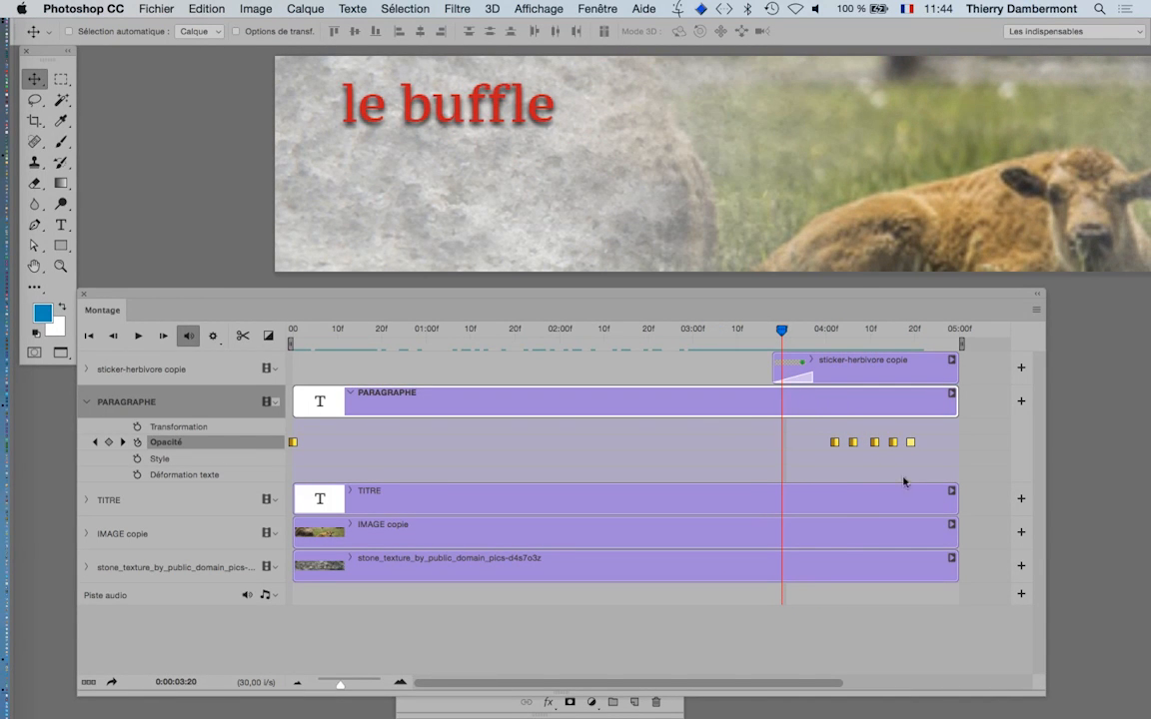
- Select the five later PARAGRAPHE opacity keyframes, shift the group to start at about 10f, and scrub from the beginning to preview the early blinking
click(905, 468)
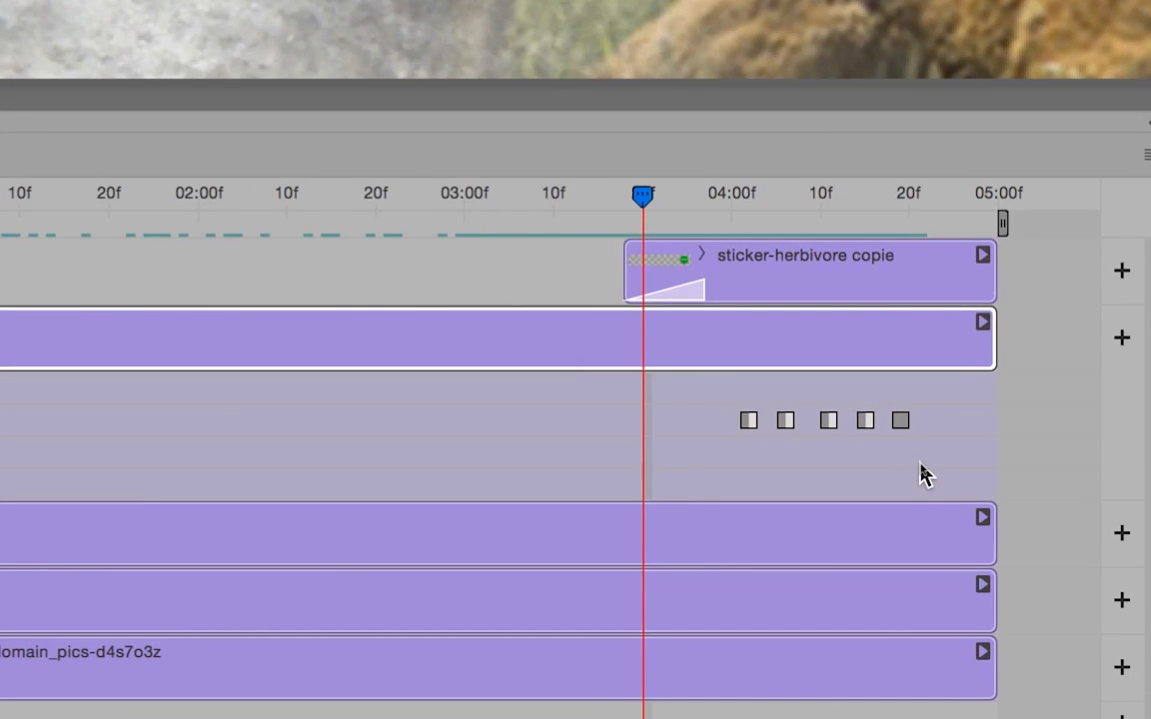
drag(919, 462, 732, 408)
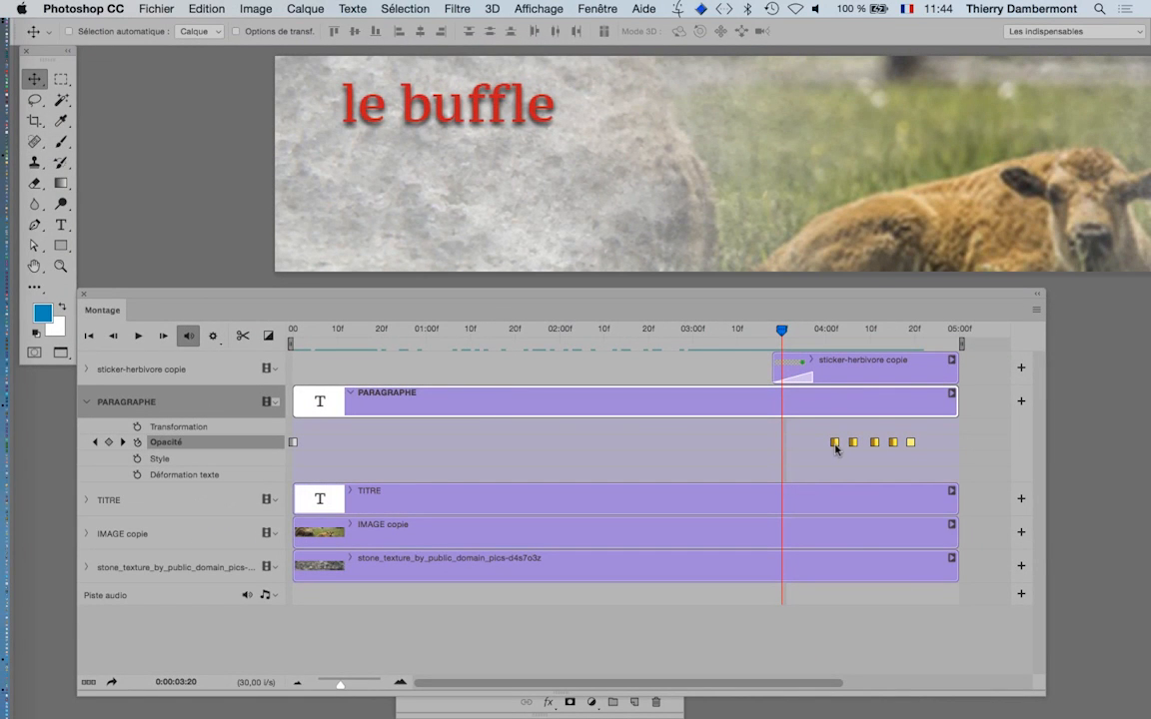
drag(835, 447, 340, 455)
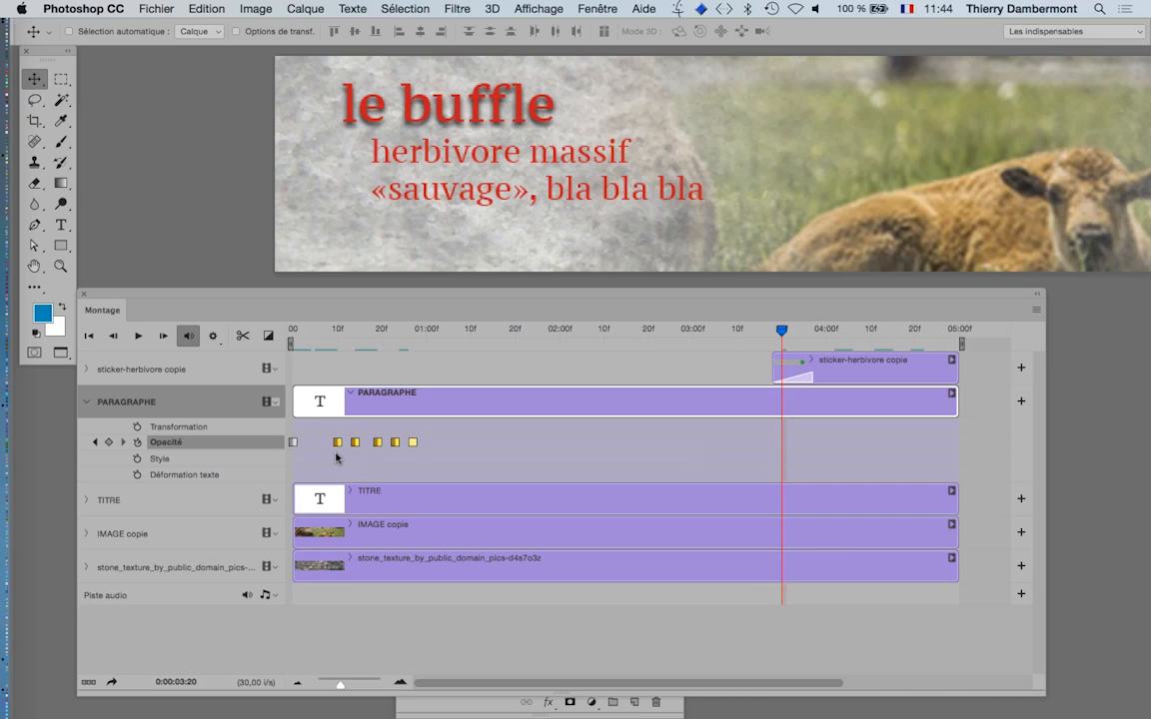
key(Home)
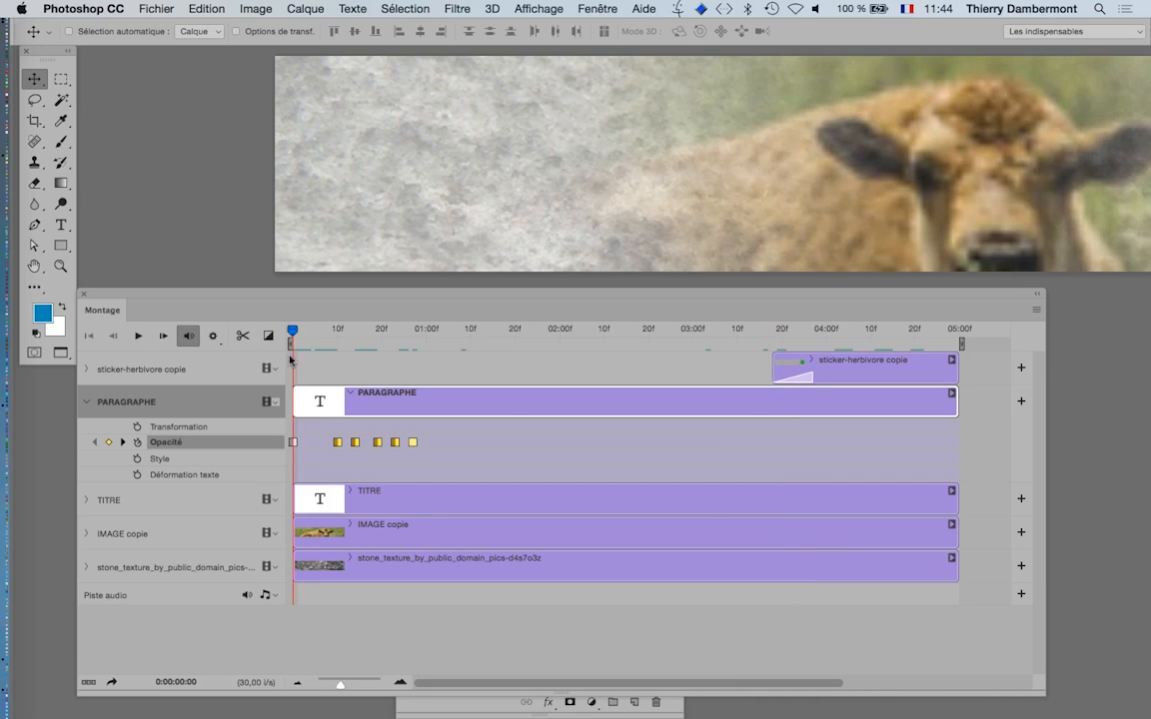
drag(291, 340, 565, 237)
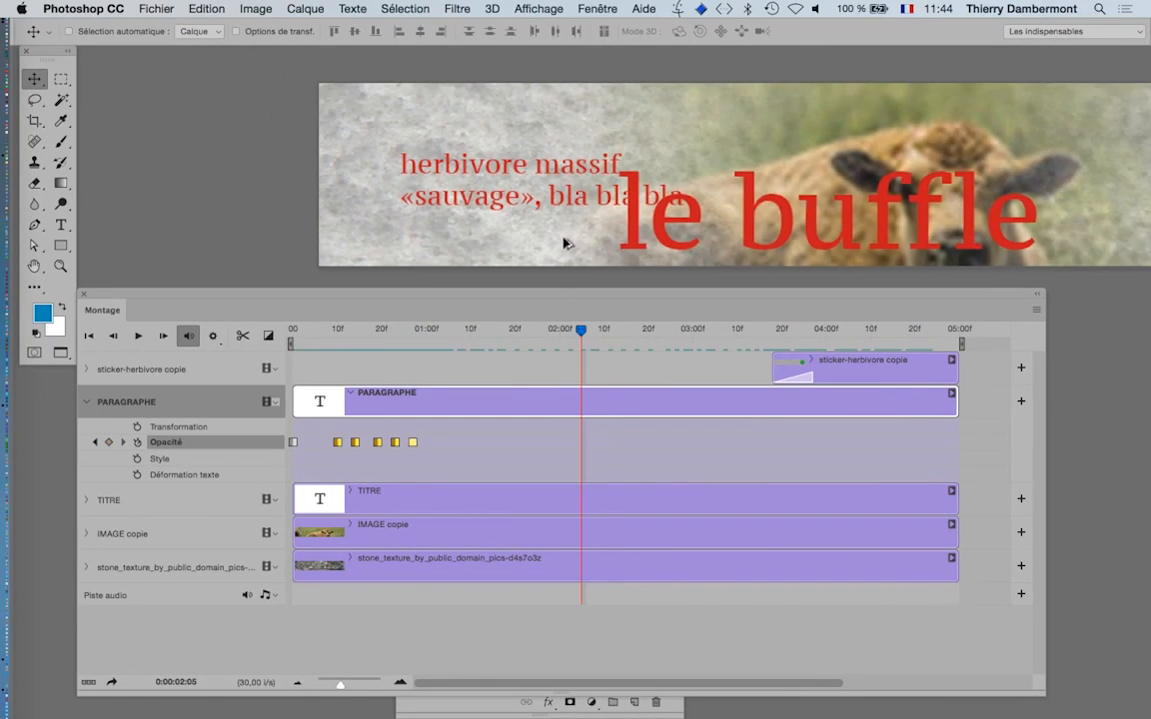
- Shift the five later PARAGRAPHE opacity keyframes back toward the end, starting at about 04:00f, and scrub through the animation with the whole banner in view
drag(410, 446, 610, 455)
key(super+z)
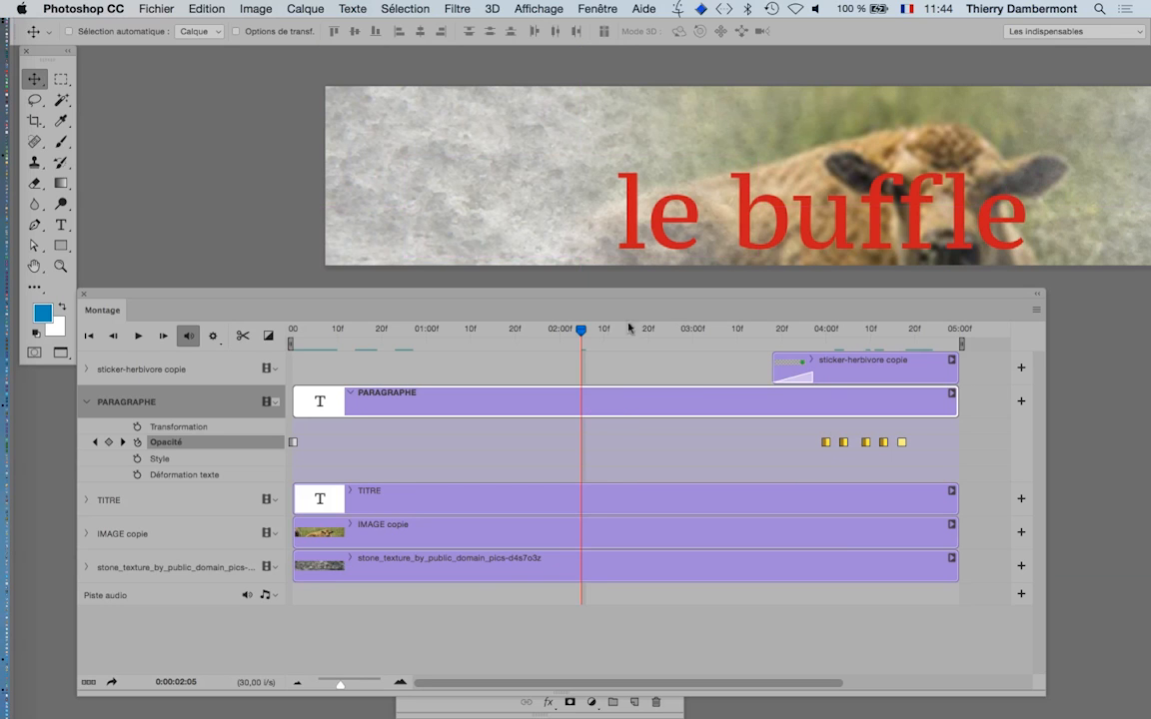
click(368, 329)
drag(353, 351, 350, 364)
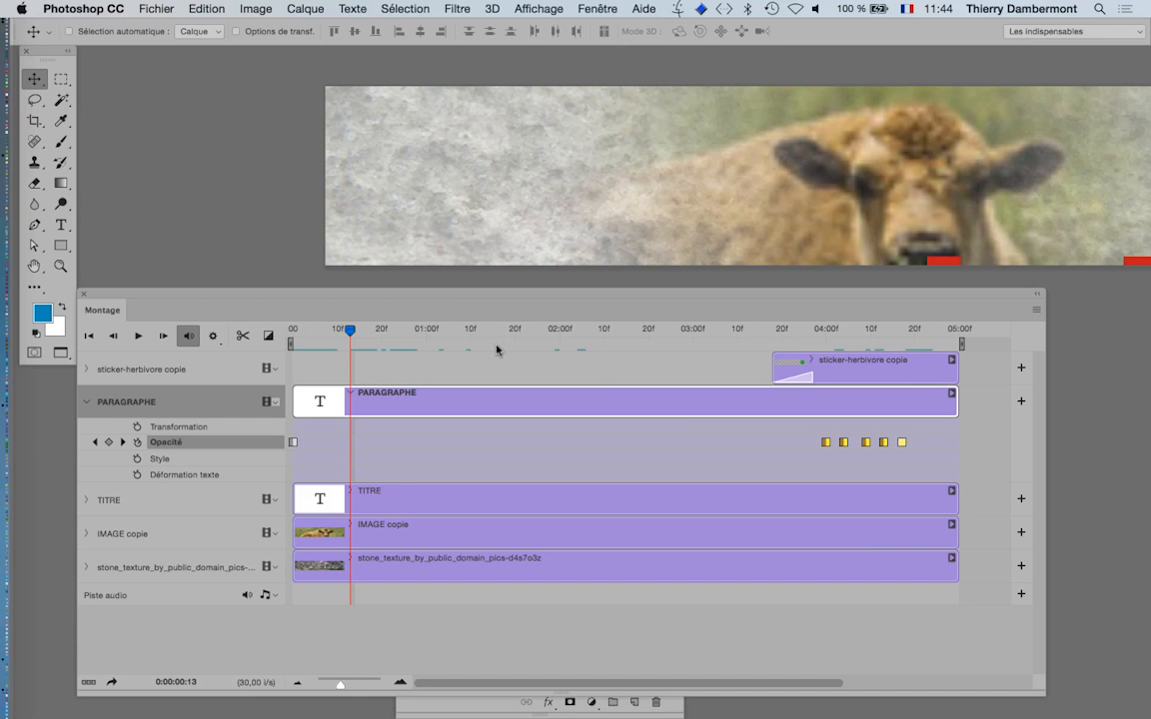
key(Left)
key(Left)
key(Left)
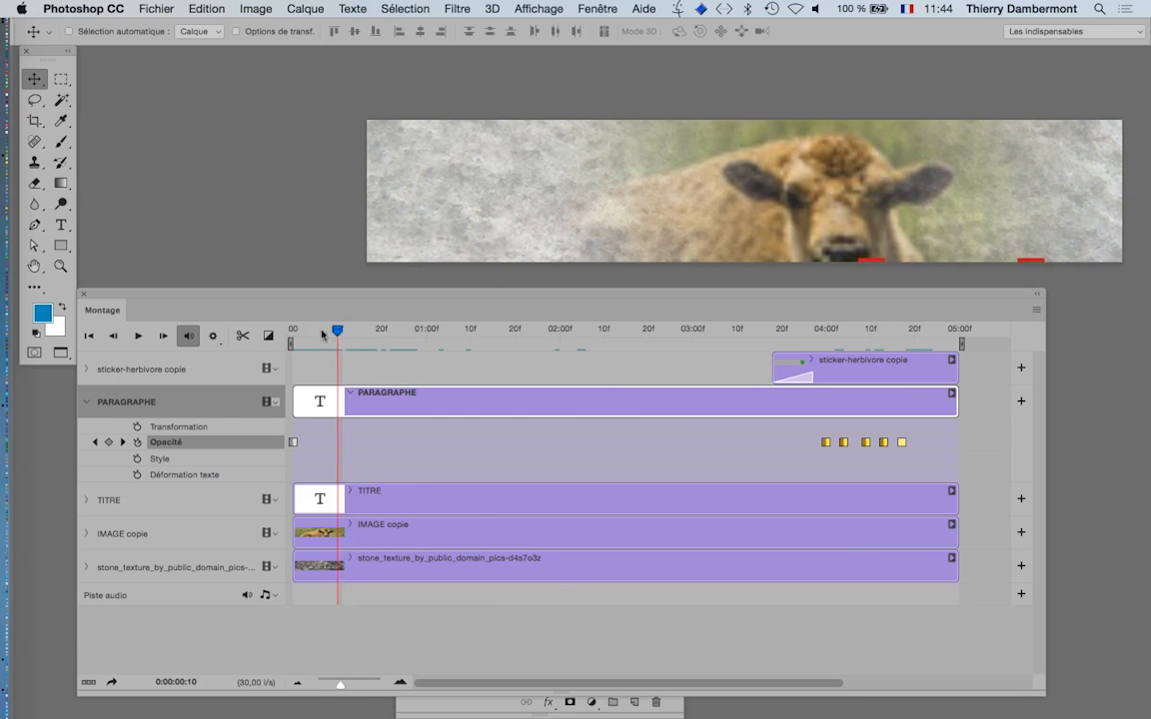
drag(322, 334, 960, 339)
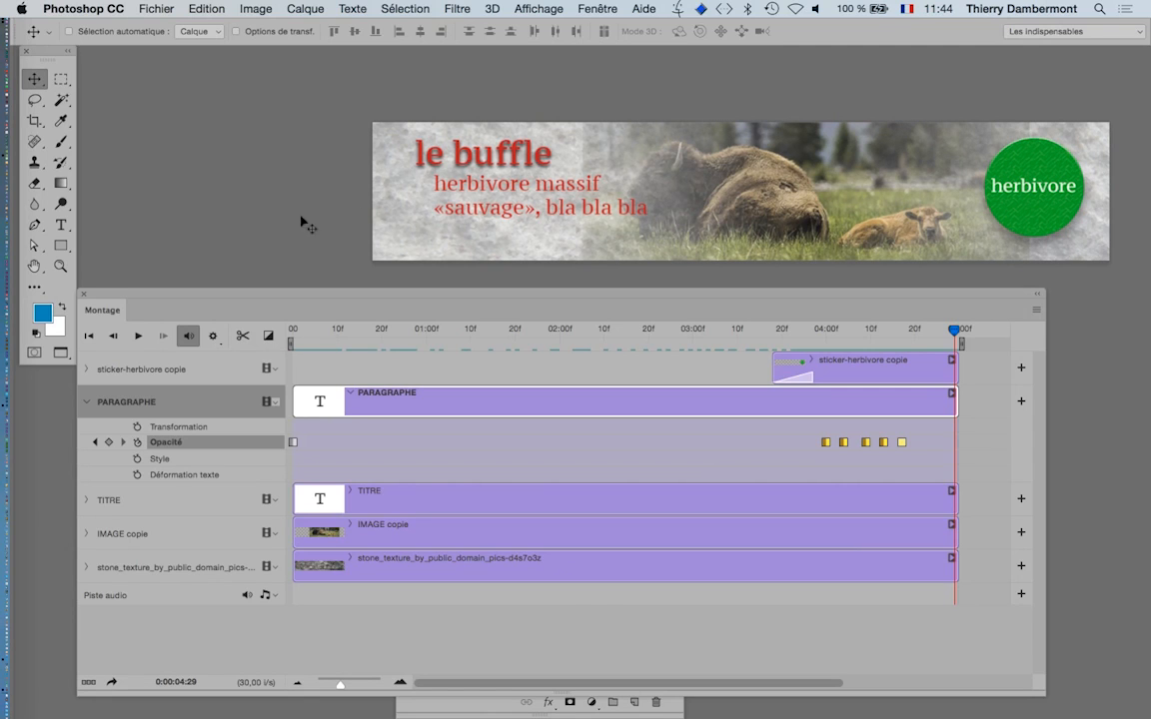
click(34, 266)
drag(539, 159, 324, 158)
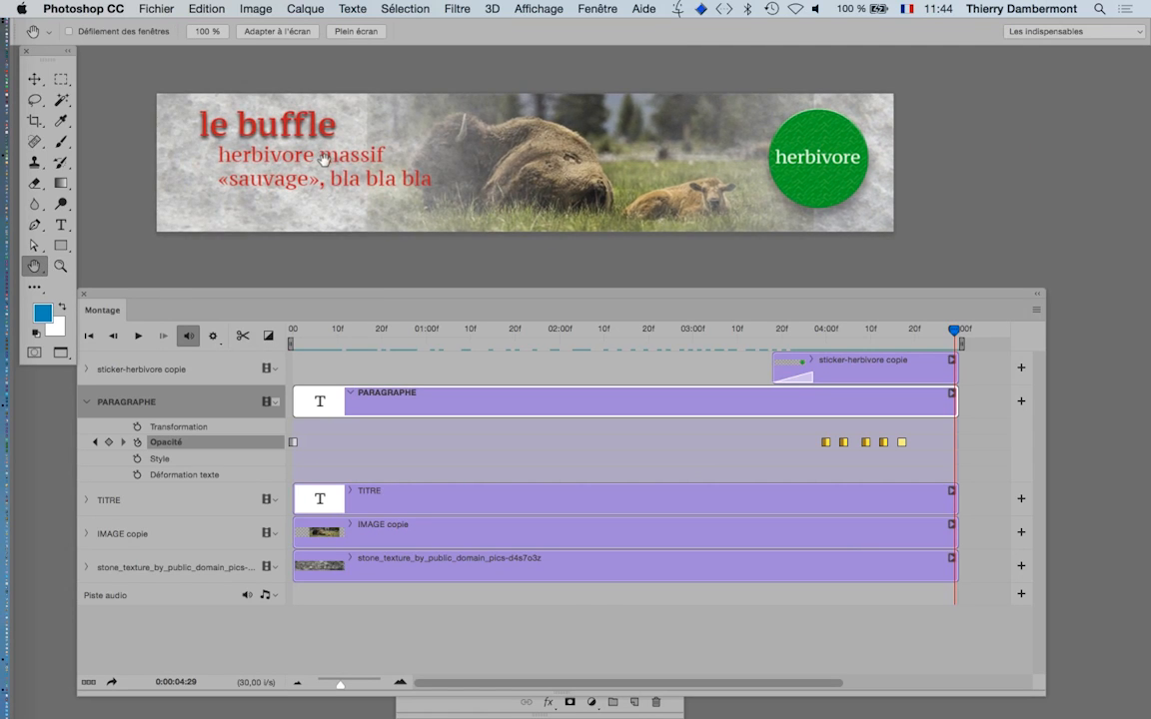
mouse_move(952, 335)
mouse_down()
mouse_move(292, 332)
mouse_move(494, 350)
mouse_move(946, 342)
mouse_up()
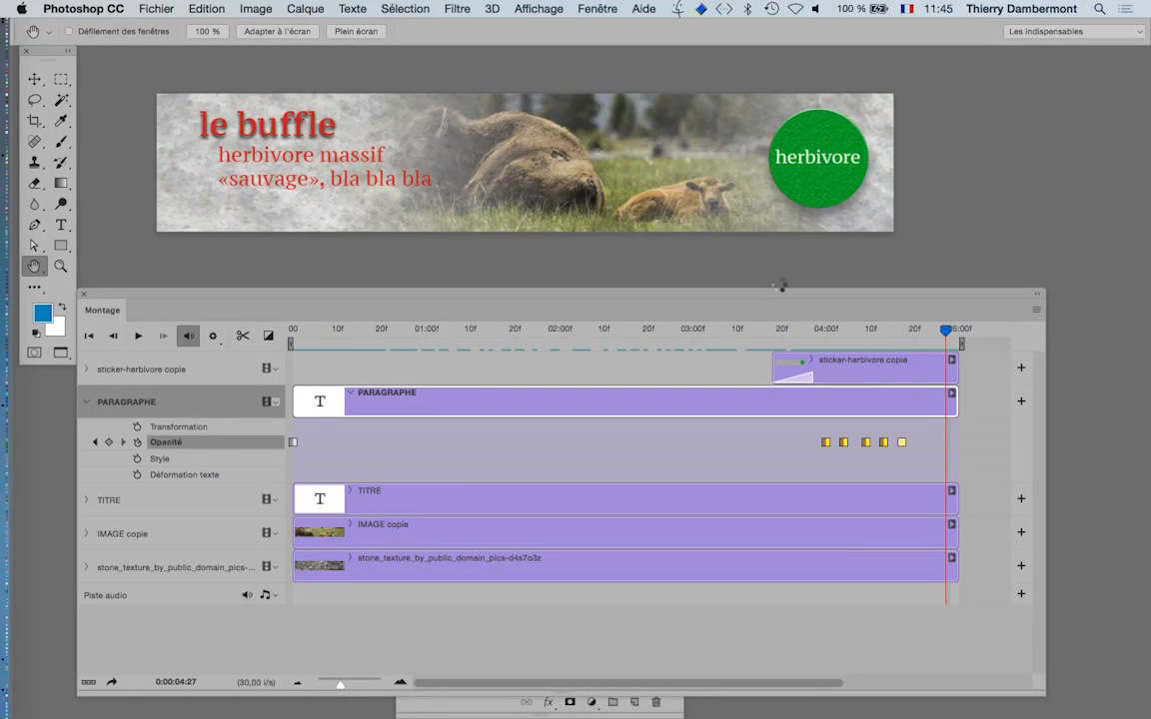
- Save the document as a new version named Sans titre-5 - vs7.psd in the animation de bannières folder
click(157, 9)
click(215, 175)
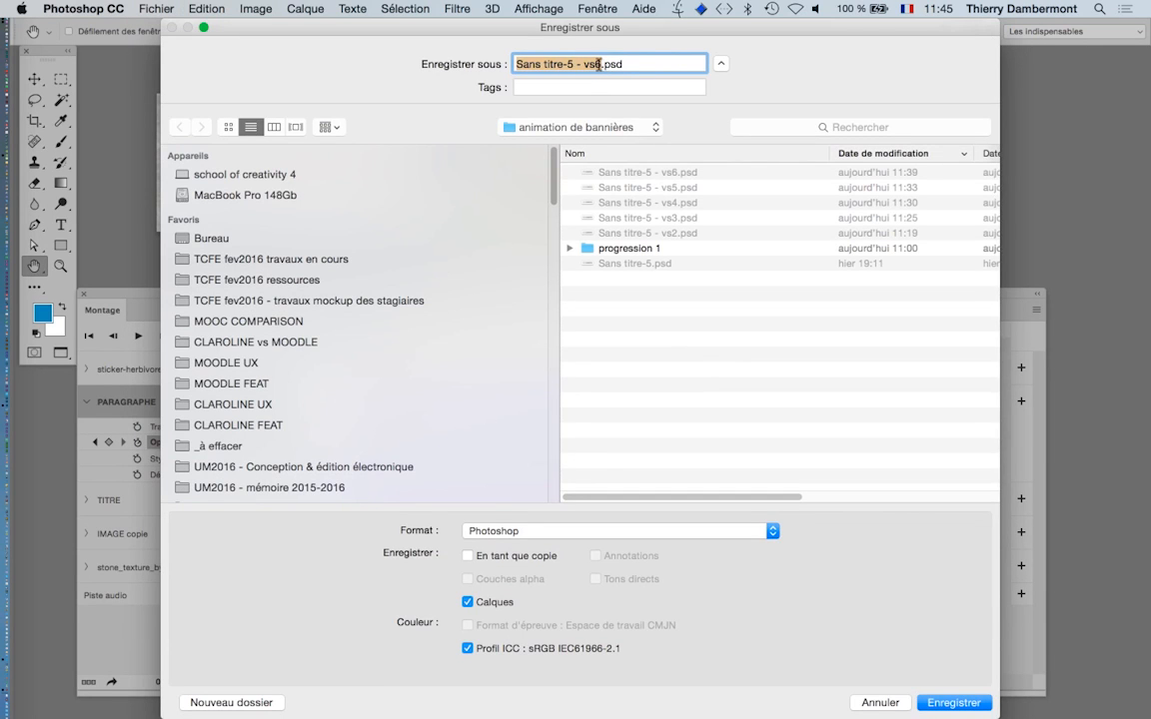
click(598, 64)
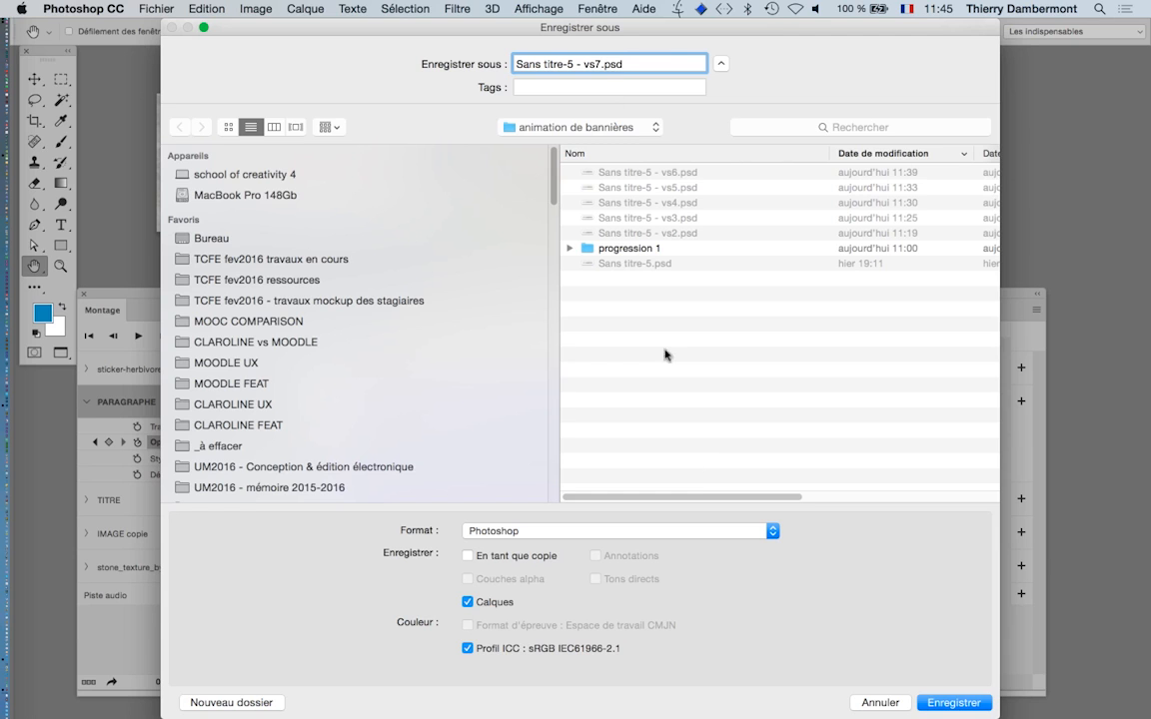
click(939, 702)
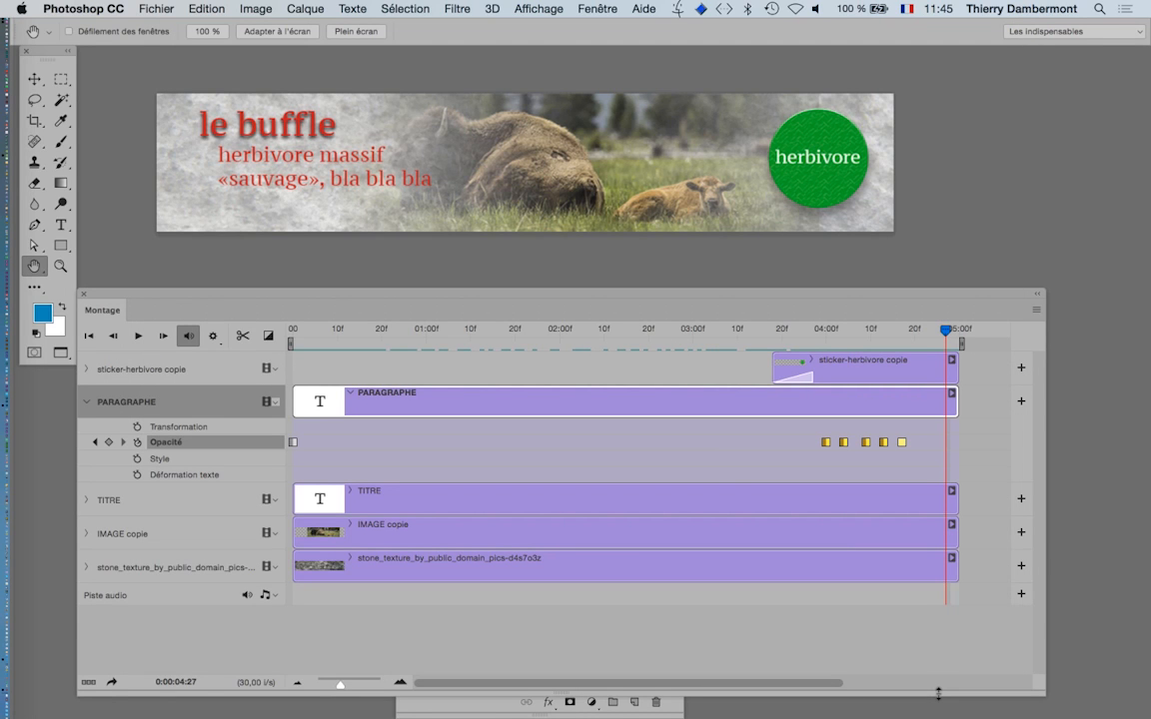
- Put the playhead on the last frame, 0:00:04:29, and open the Save for Web export with GIF as the format
drag(941, 331, 964, 321)
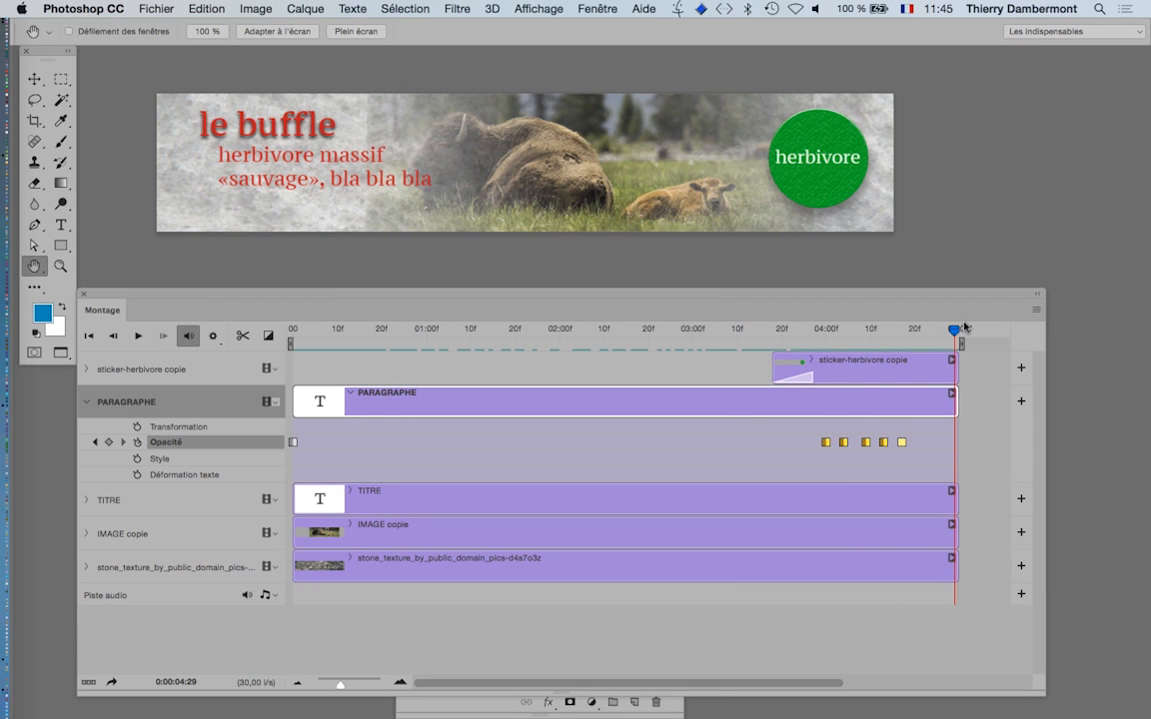
click(162, 10)
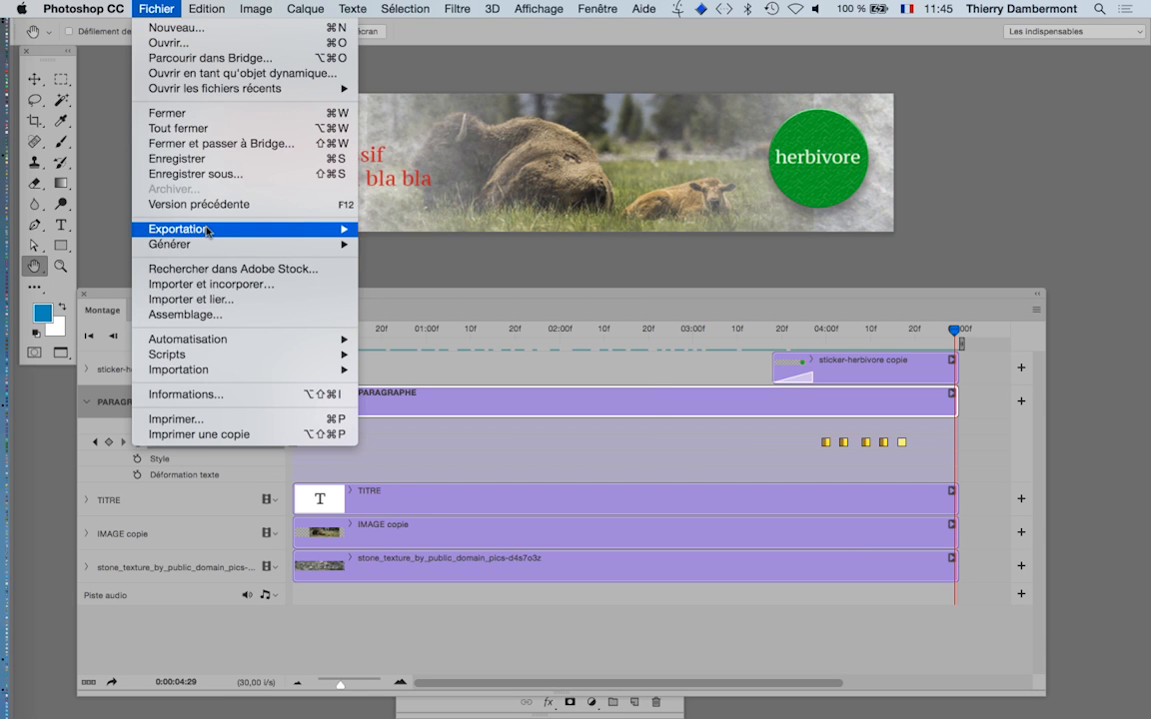
mouse_move(207, 231)
click(455, 293)
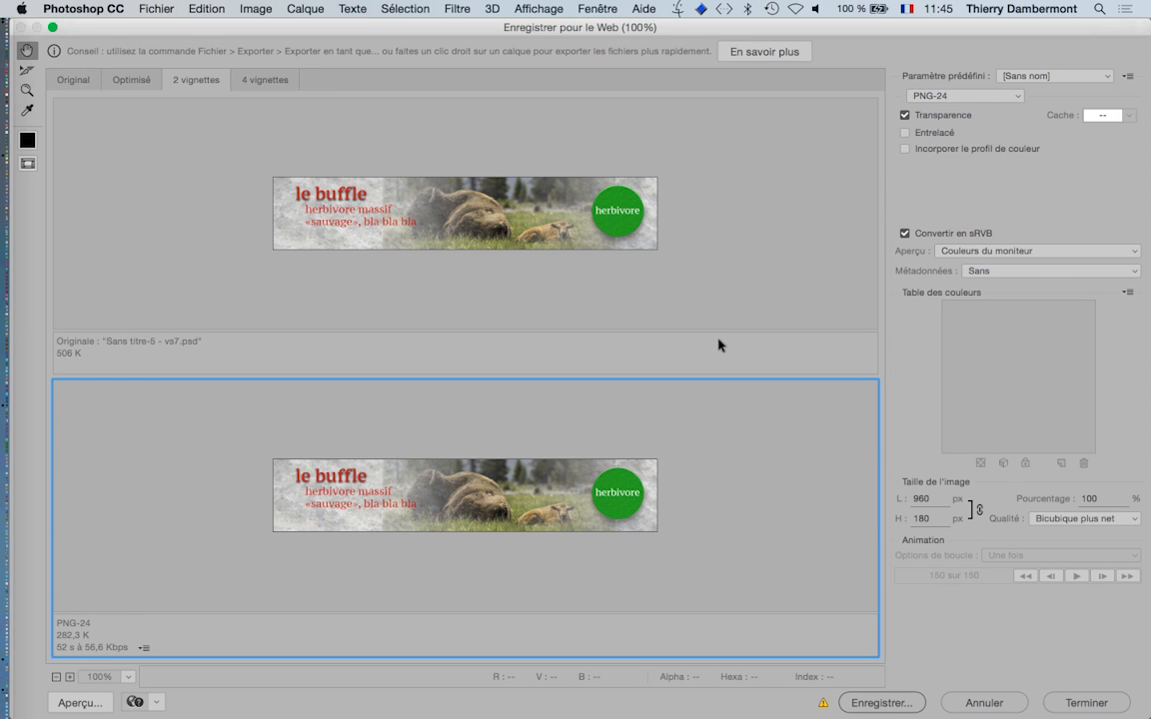
key(alt)
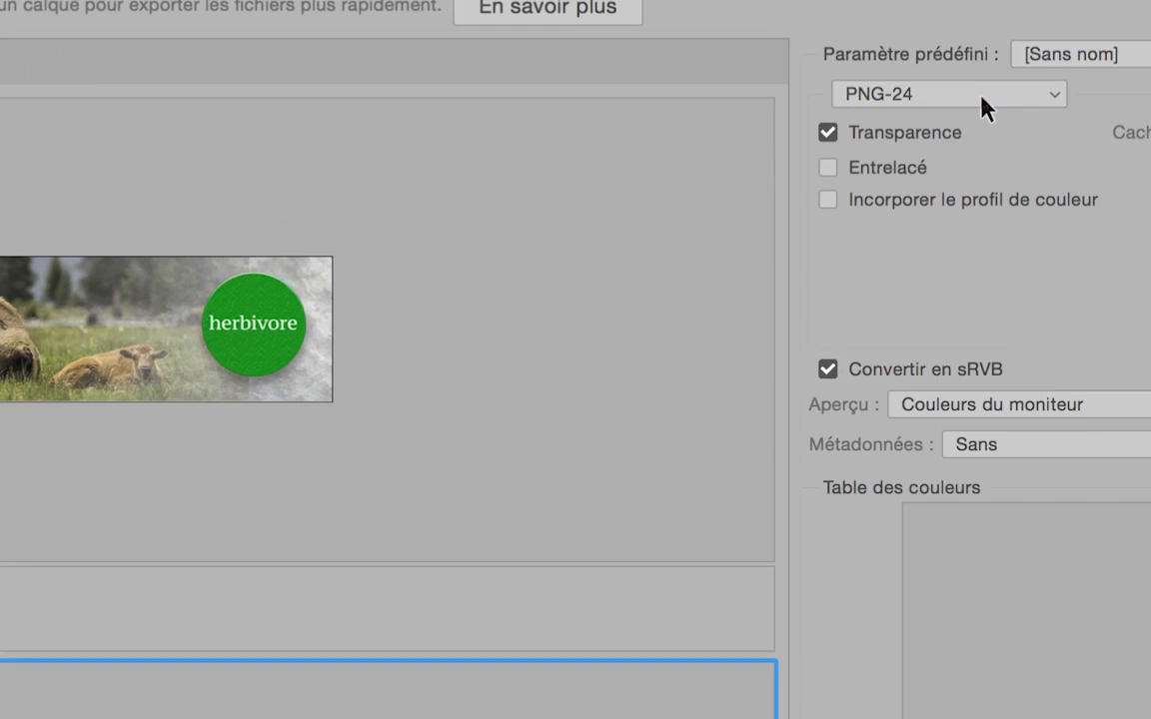
click(982, 97)
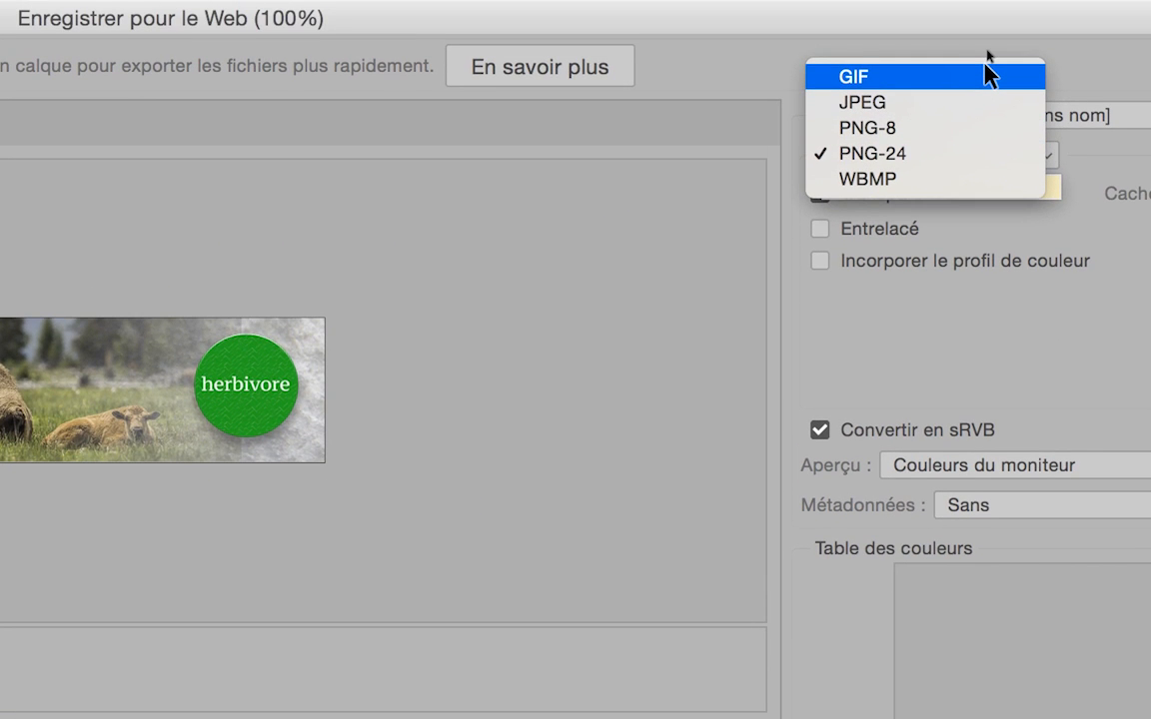
click(987, 66)
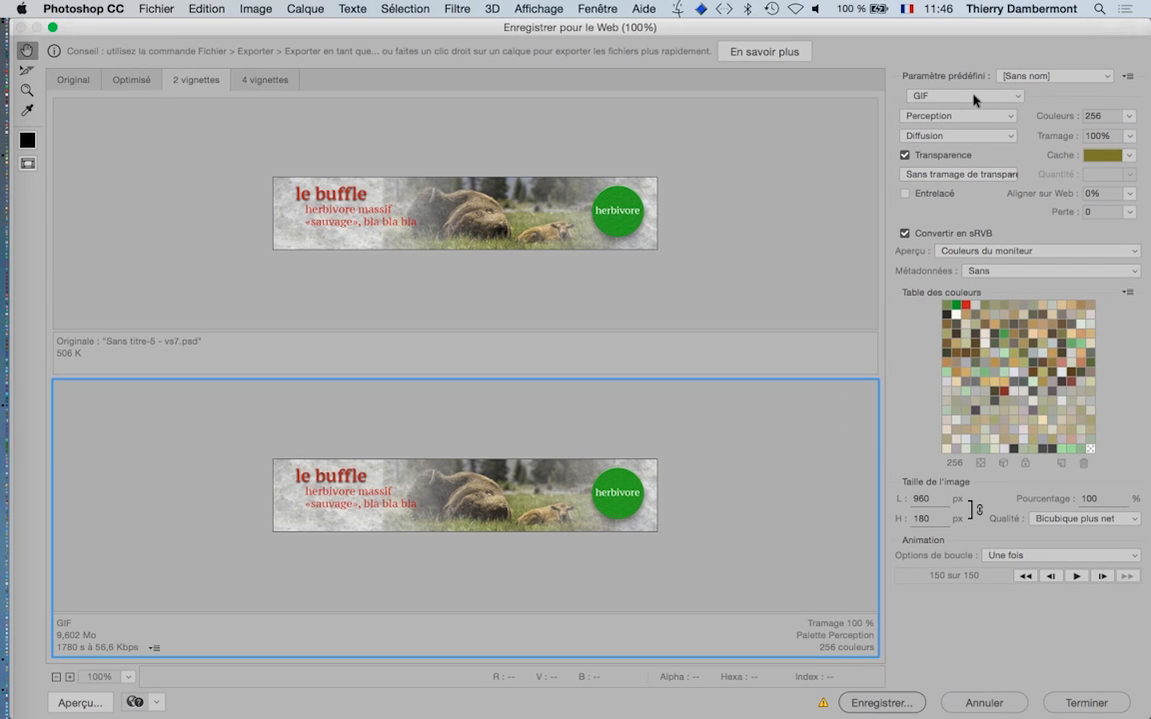
- Reposition and shrink the Save for Web window so that all its export settings and buttons fit on screen
double_click(956, 32)
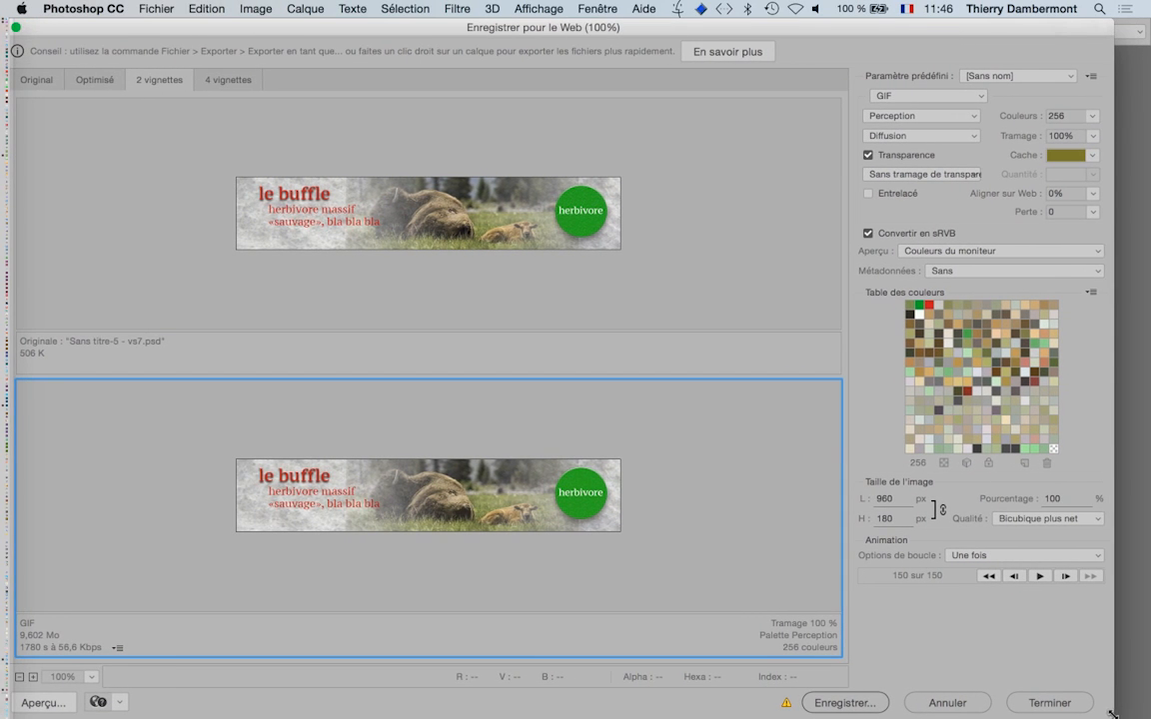
drag(1112, 713, 942, 704)
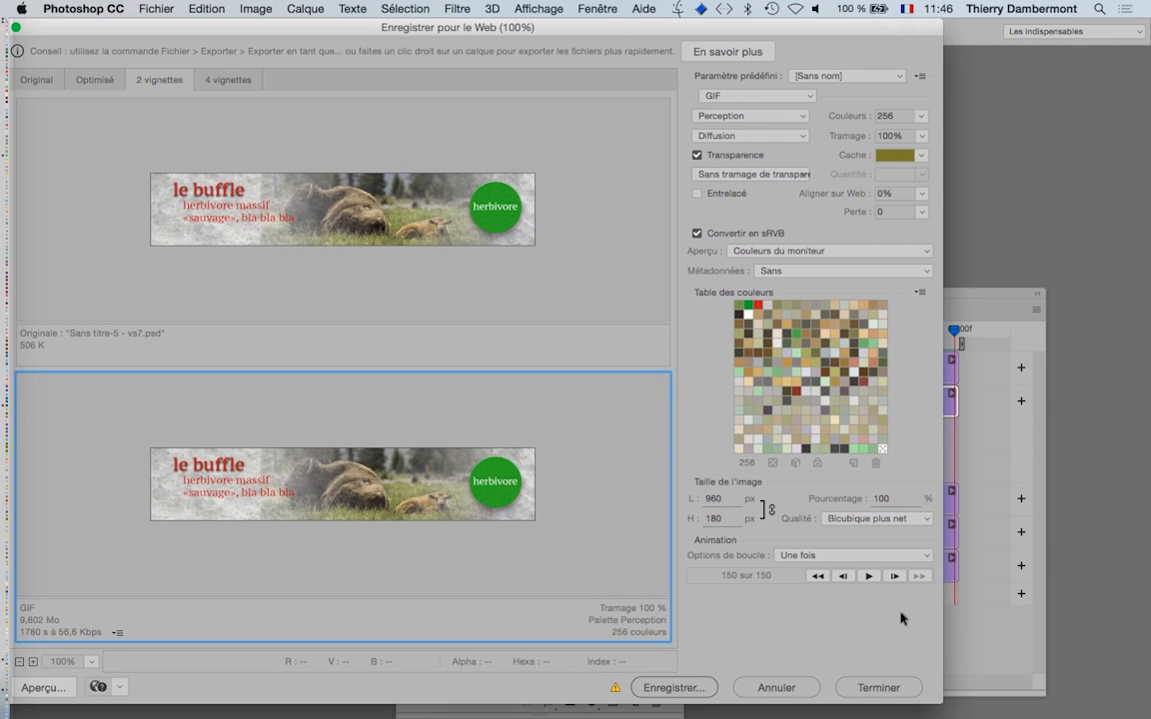
double_click(689, 34)
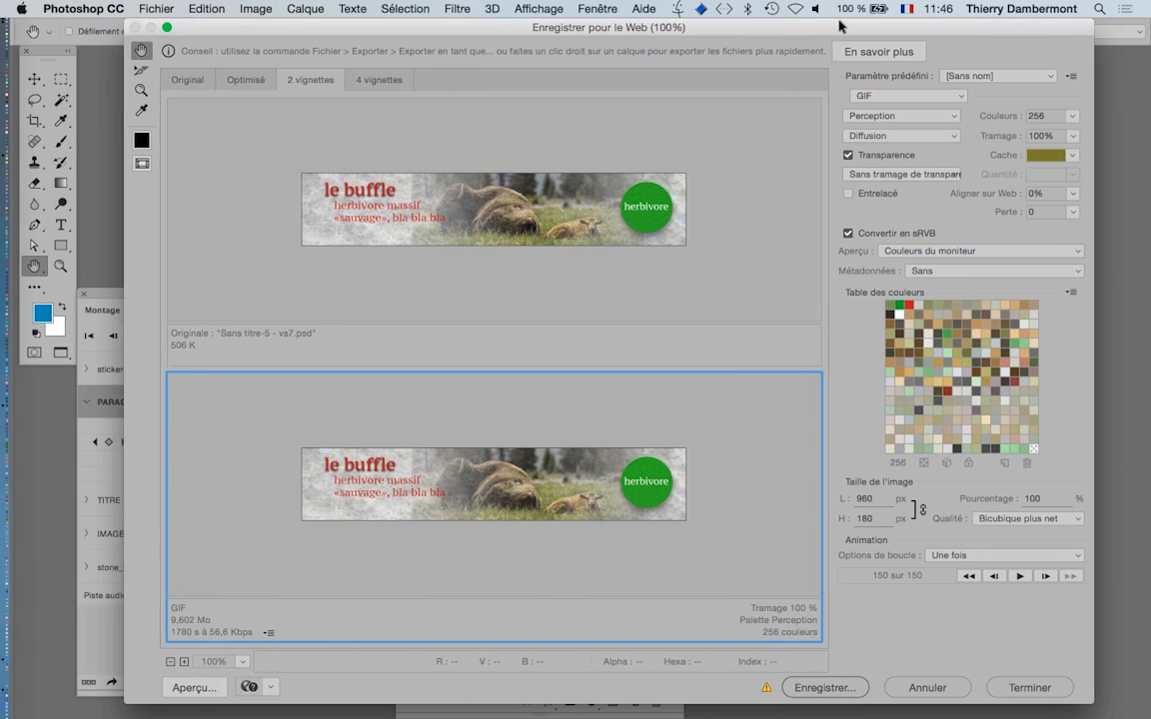
drag(1089, 704, 1077, 676)
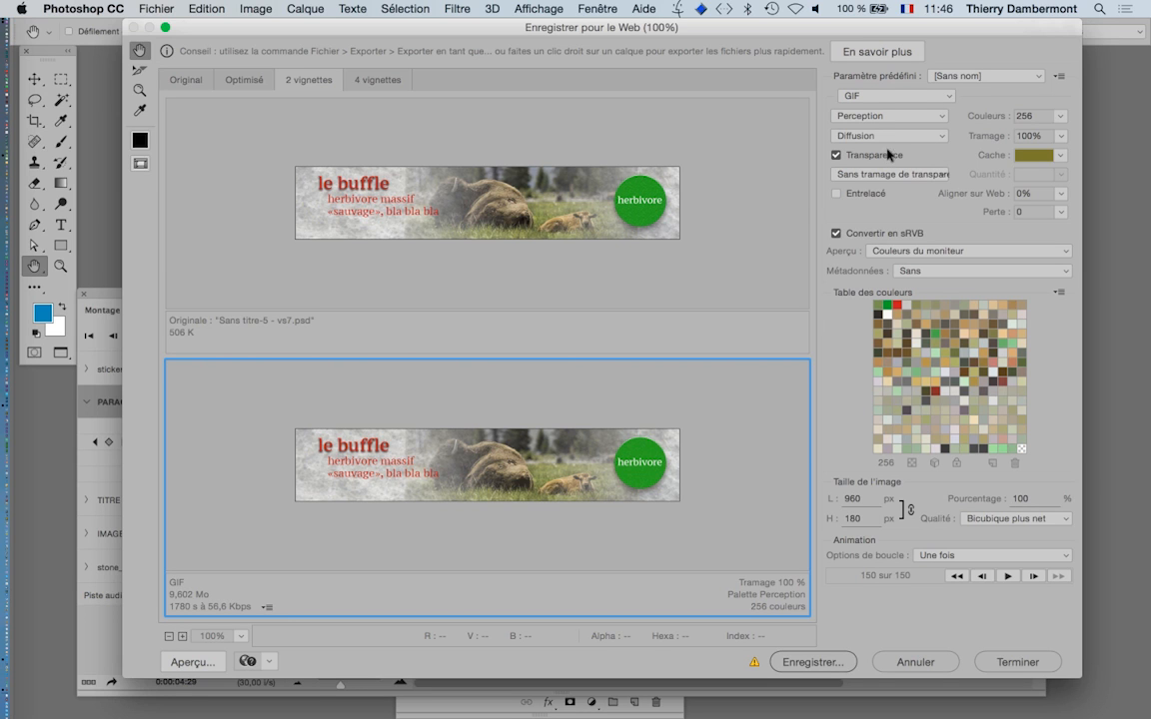
- Play the GIF animation preview in the Save for Web window and stop it after the first few frames
key(alt)
click(1008, 576)
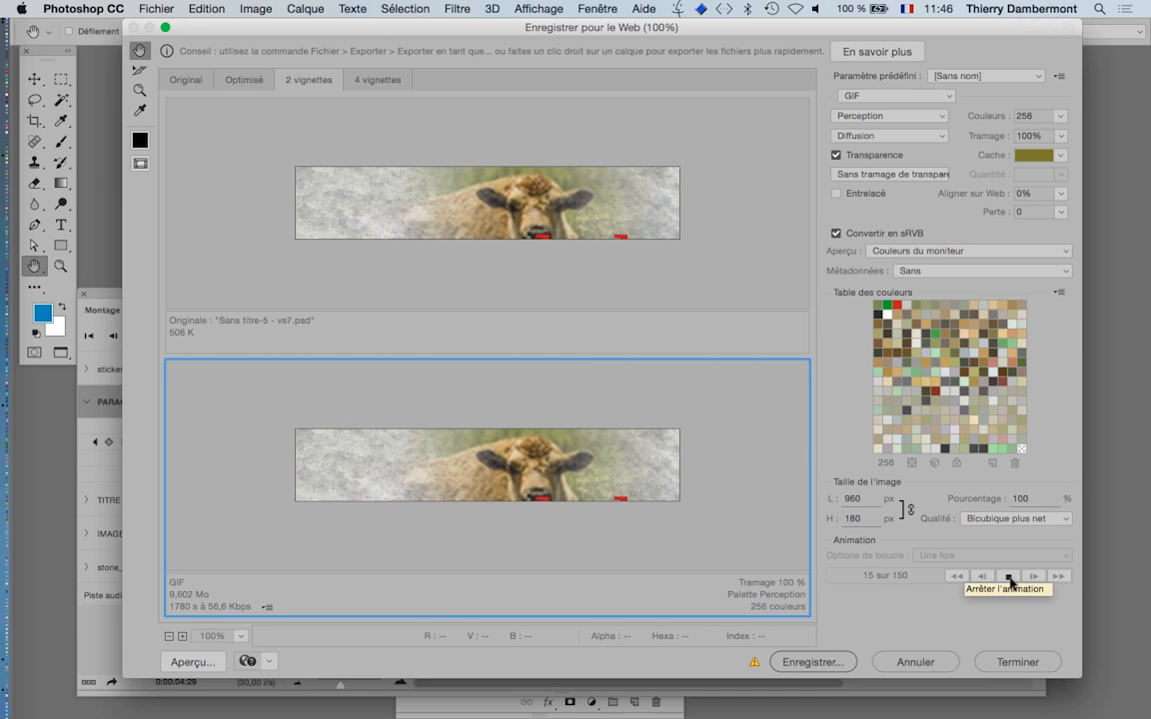
click(1009, 576)
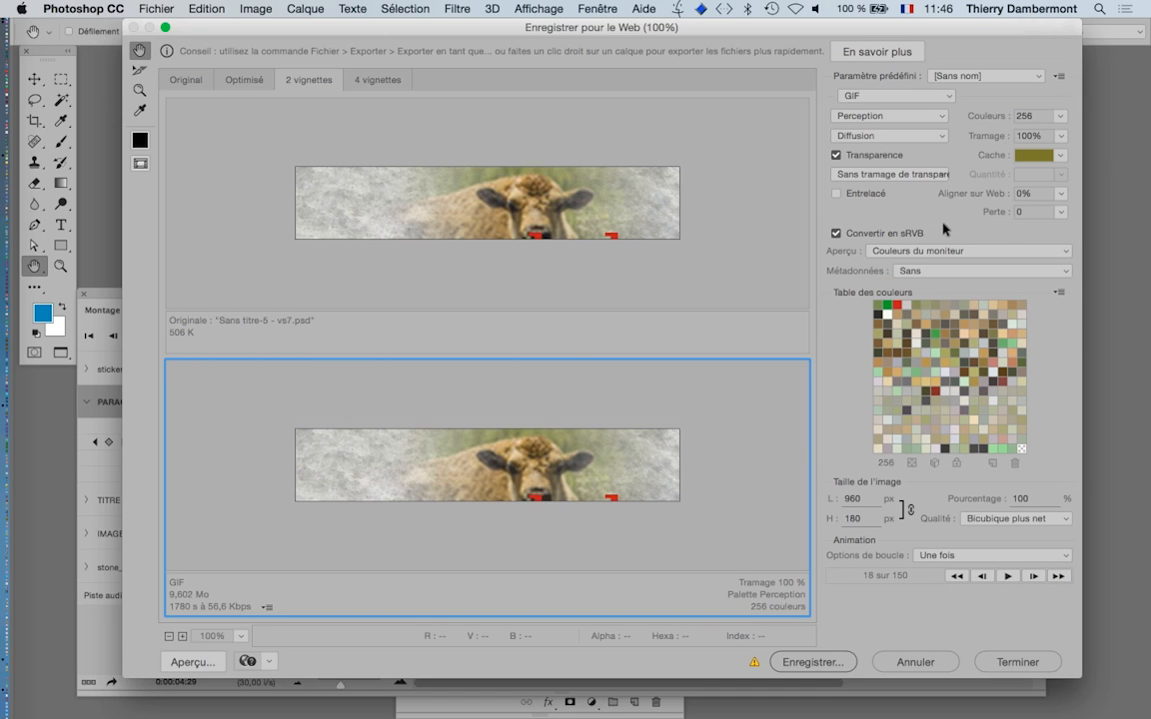
- Try reducing the GIF palette to 64 colours, and cancel the Save for Web export
key(alt)
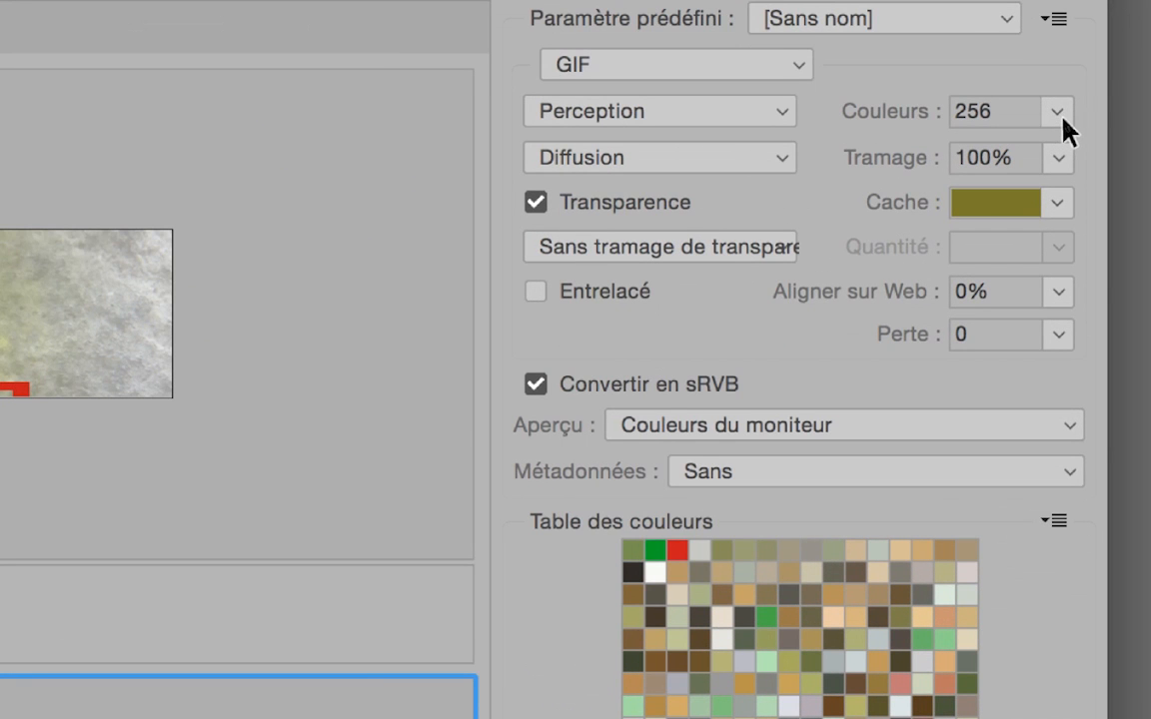
click(1058, 114)
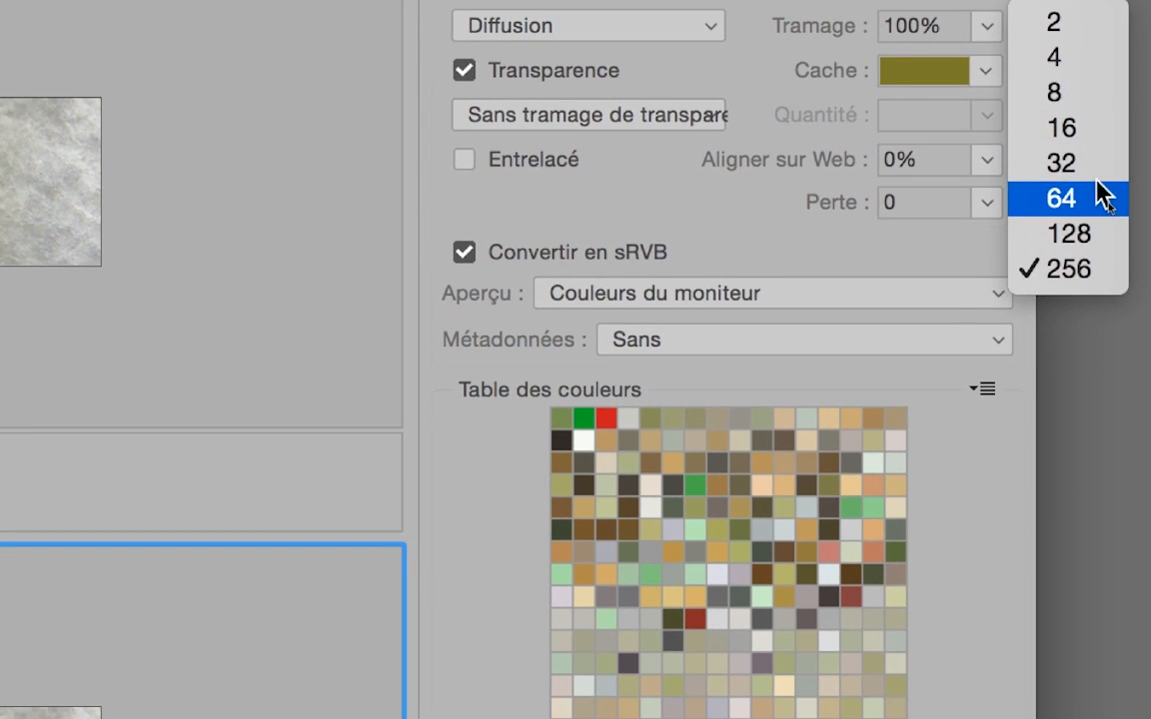
click(1104, 195)
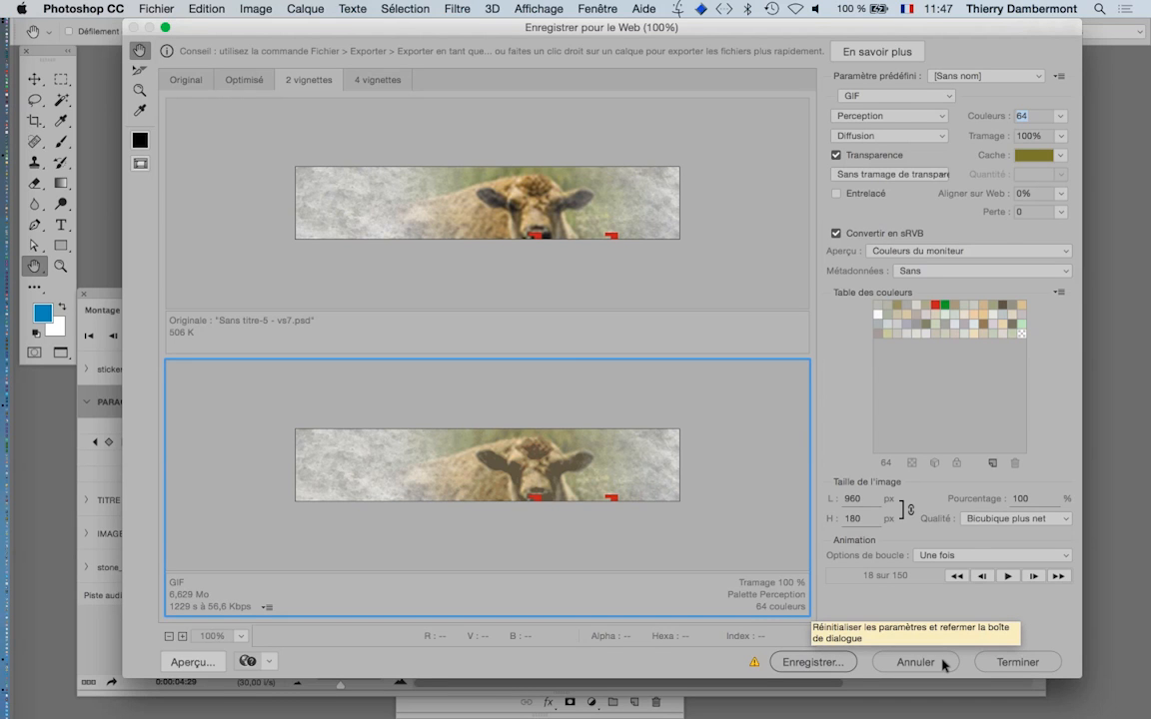
click(914, 662)
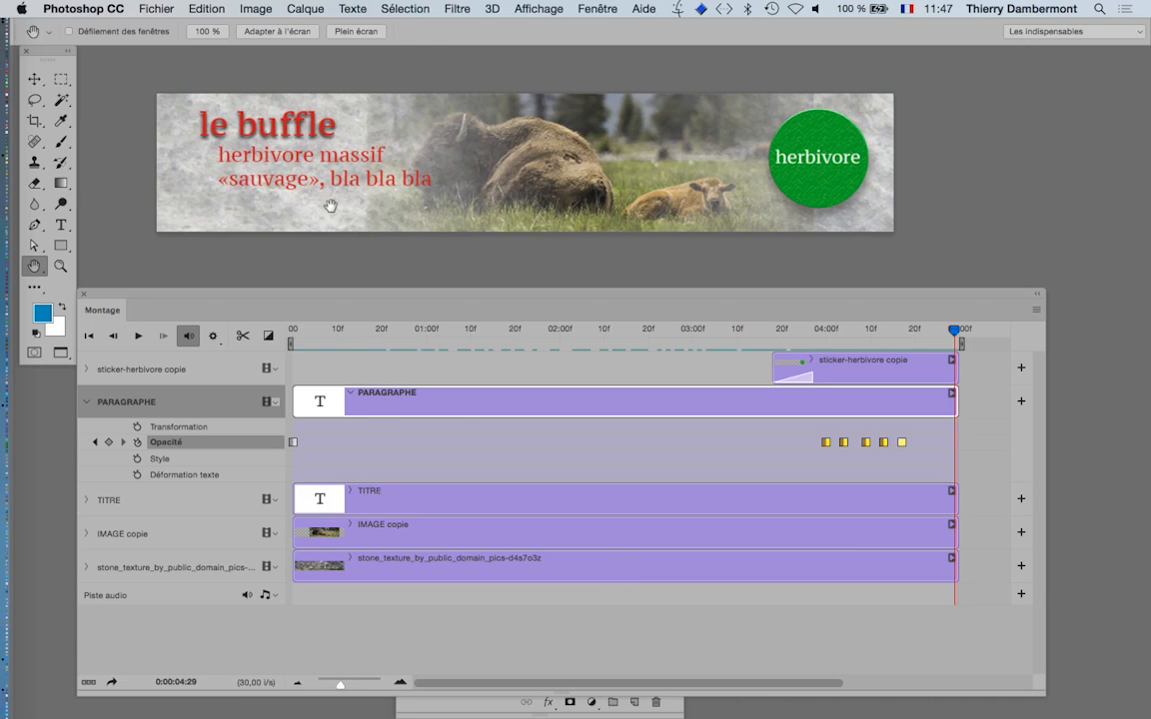
- Open the Render Video export and set its destination to the animation de bannières folder inside TCFE fev2016 travaux en cours
click(176, 6)
mouse_move(168, 237)
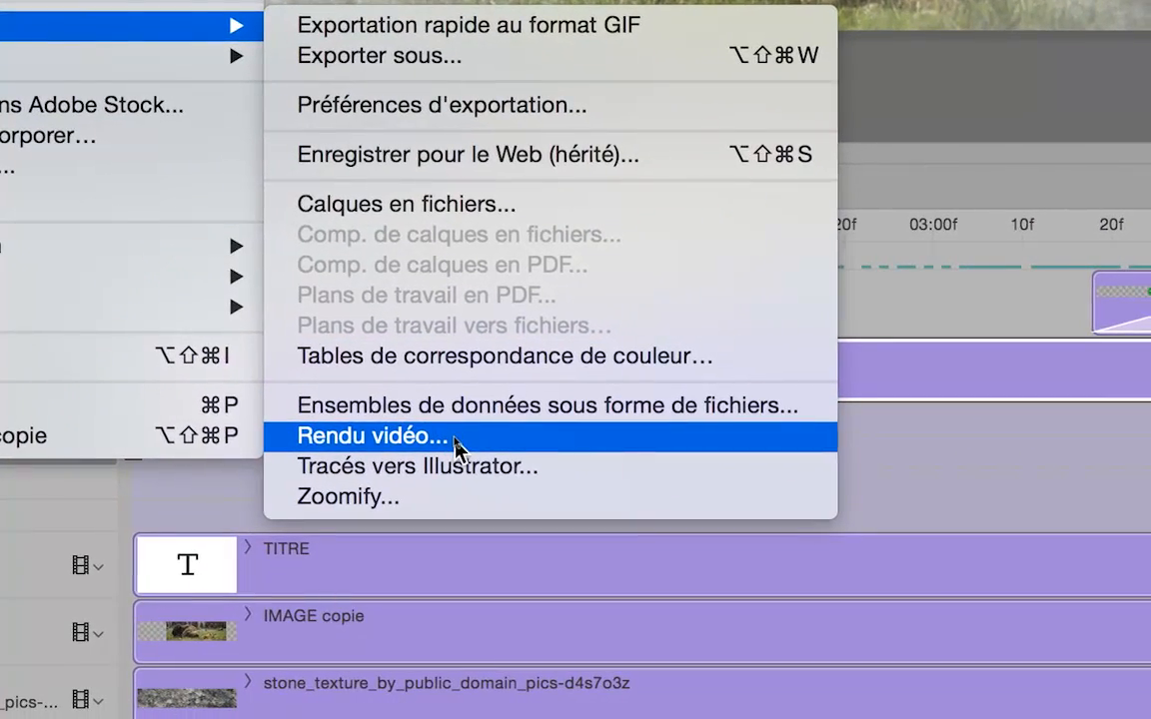
click(462, 439)
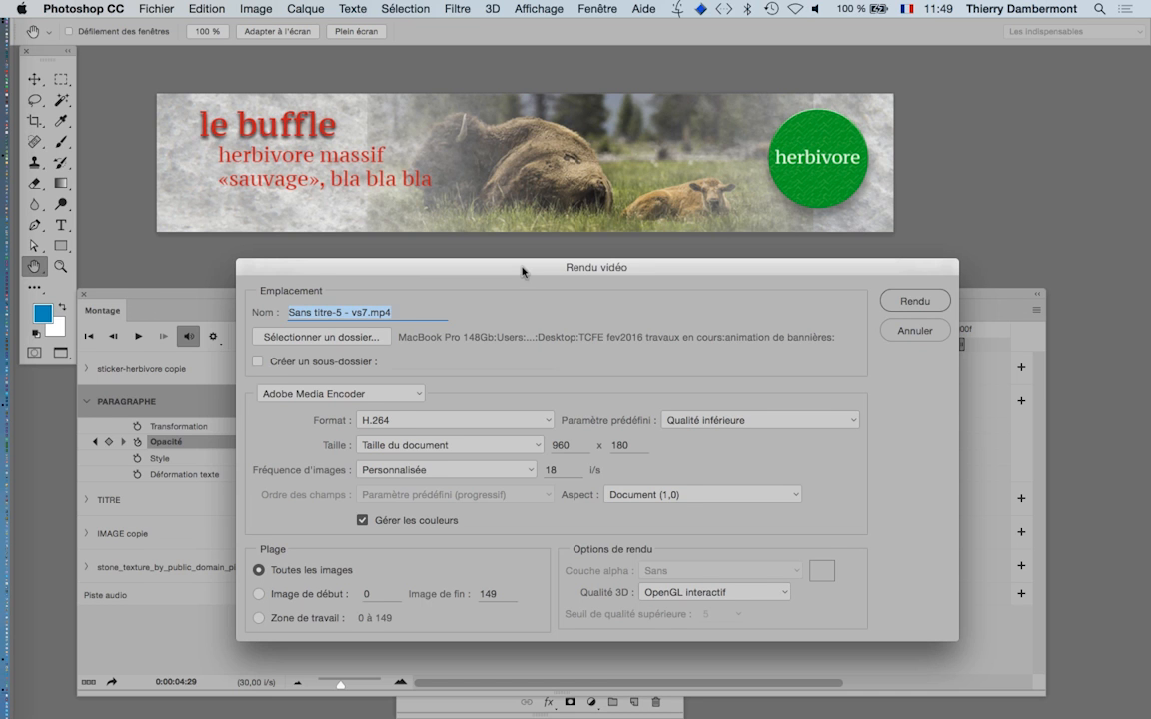
drag(522, 271, 473, 261)
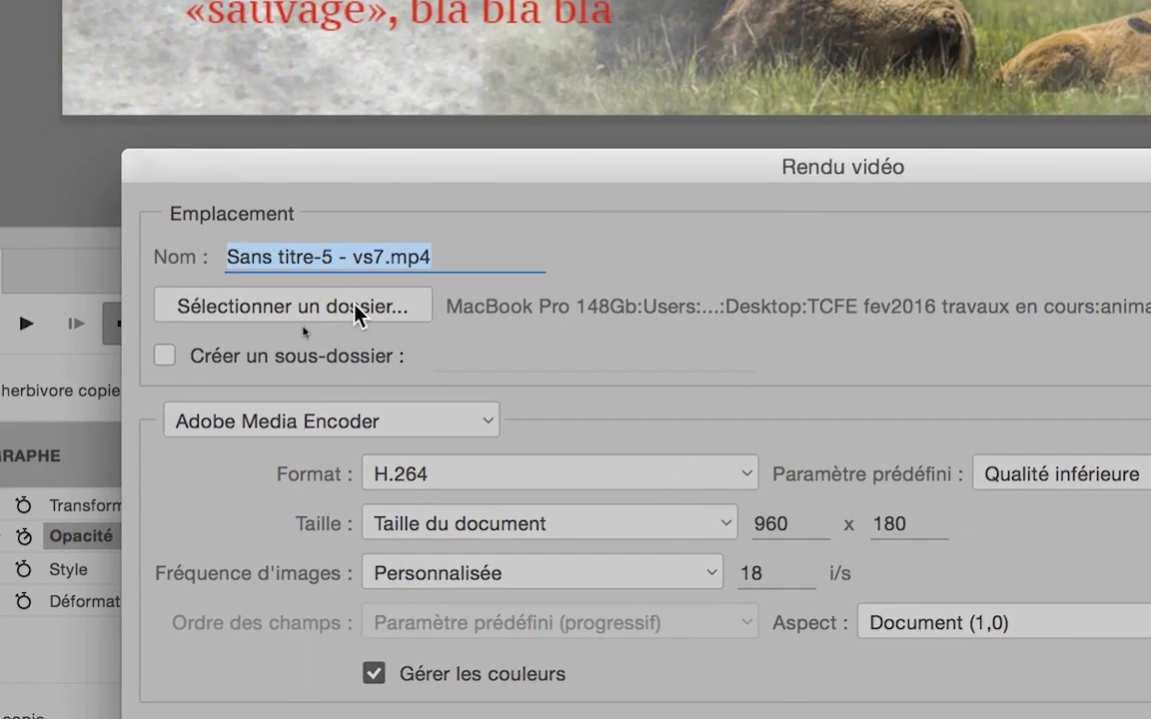
click(355, 305)
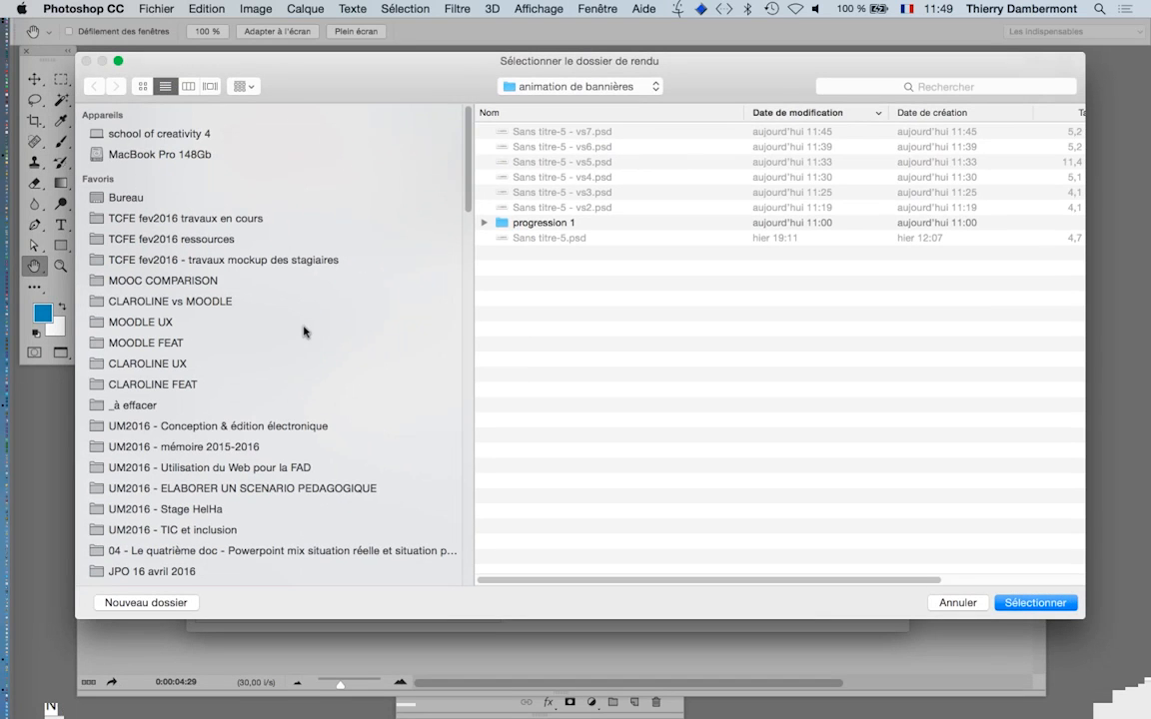
click(244, 218)
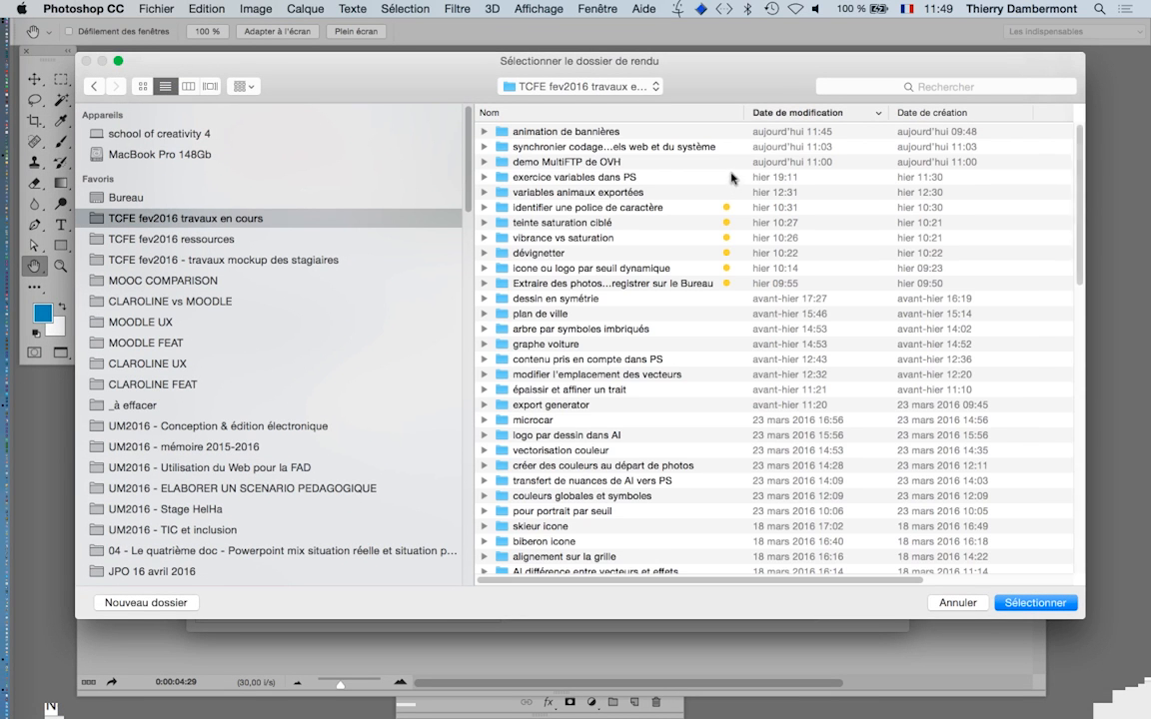
double_click(612, 136)
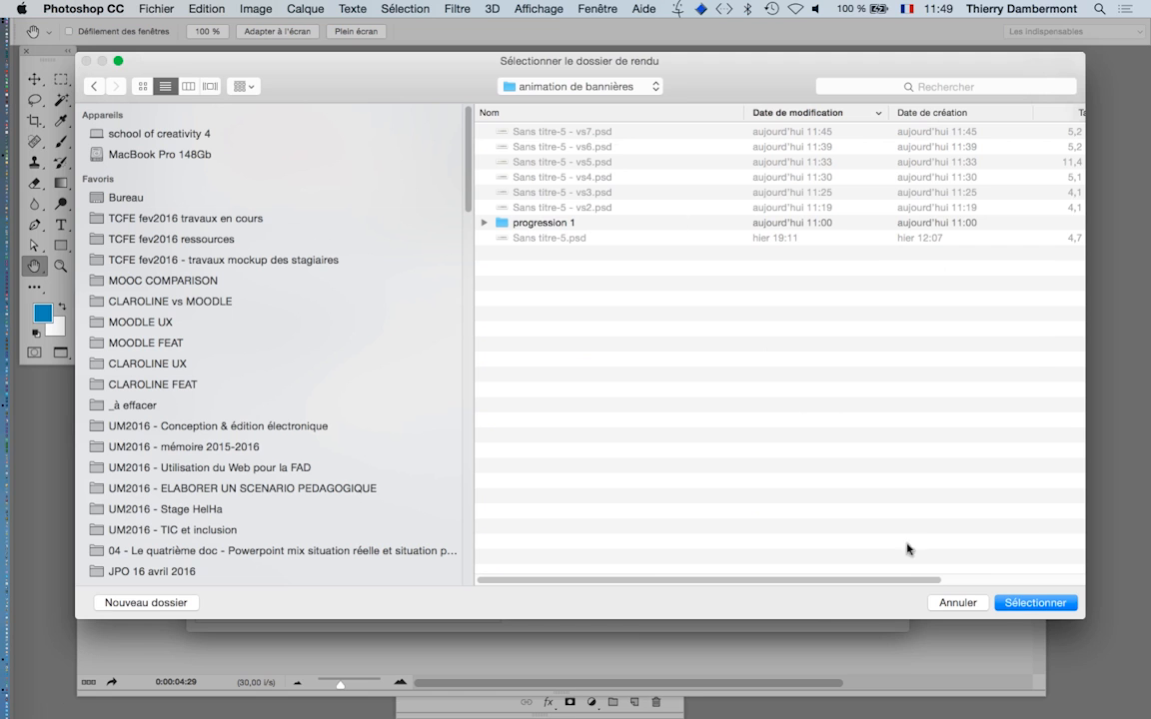
click(1019, 603)
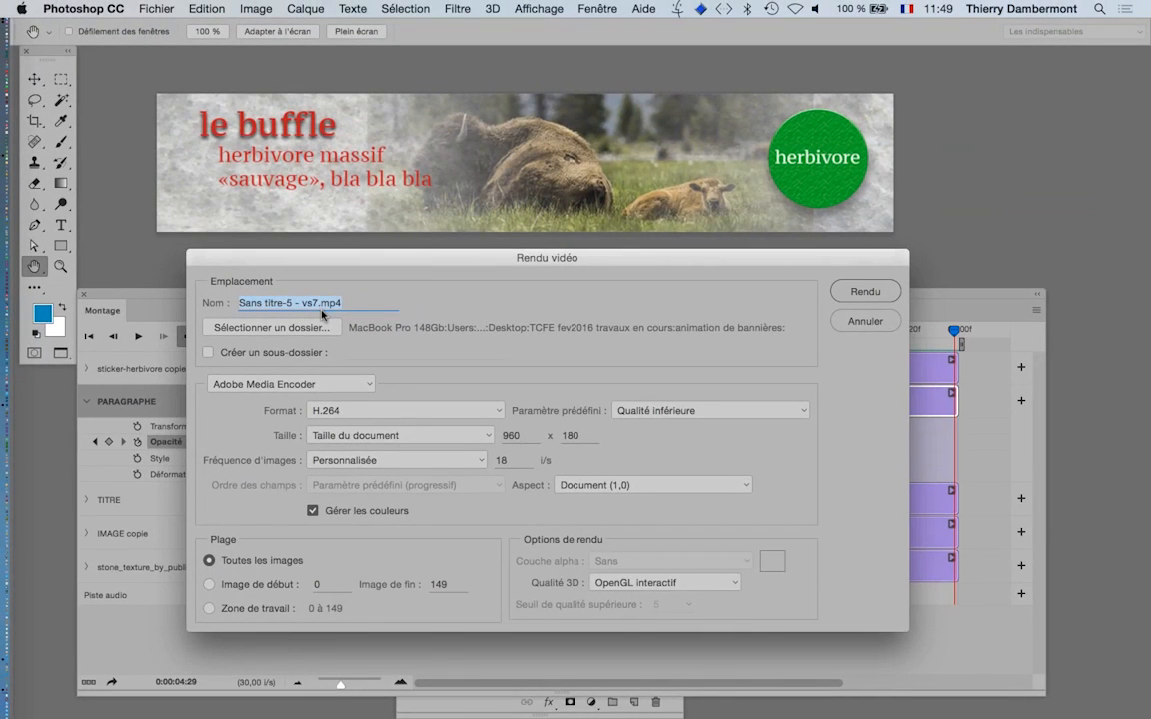
- Choose Adobe Media Encoder as the video encoder and H.264 as the format
click(299, 387)
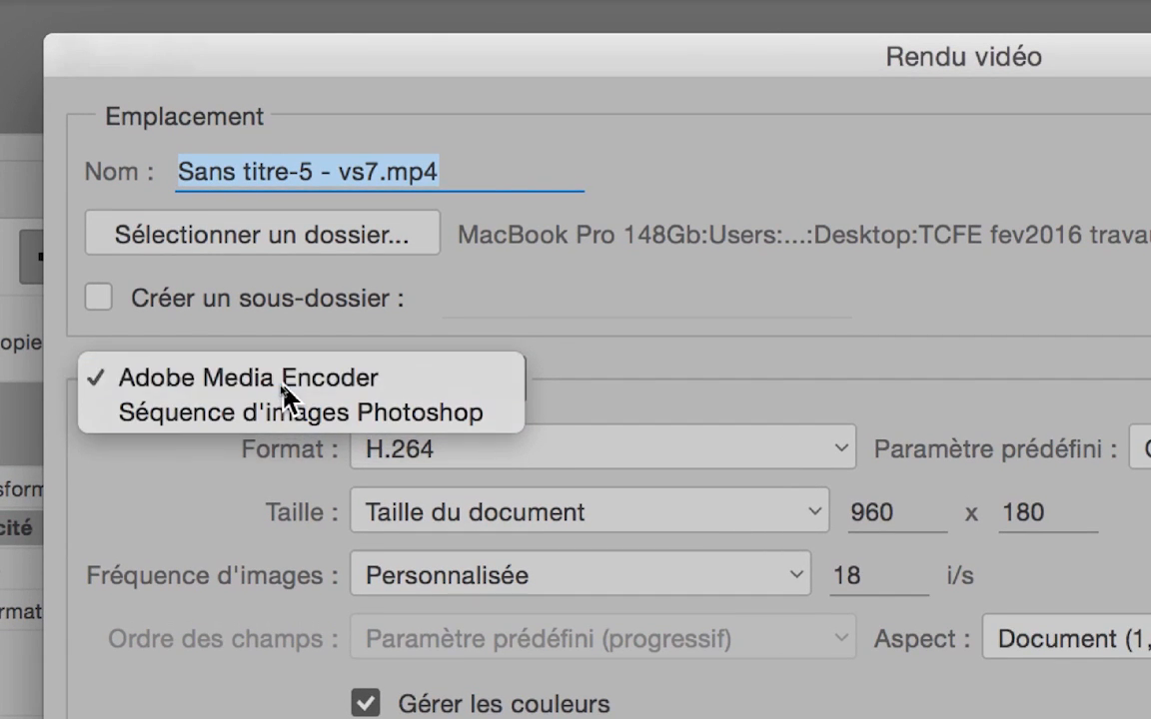
click(285, 393)
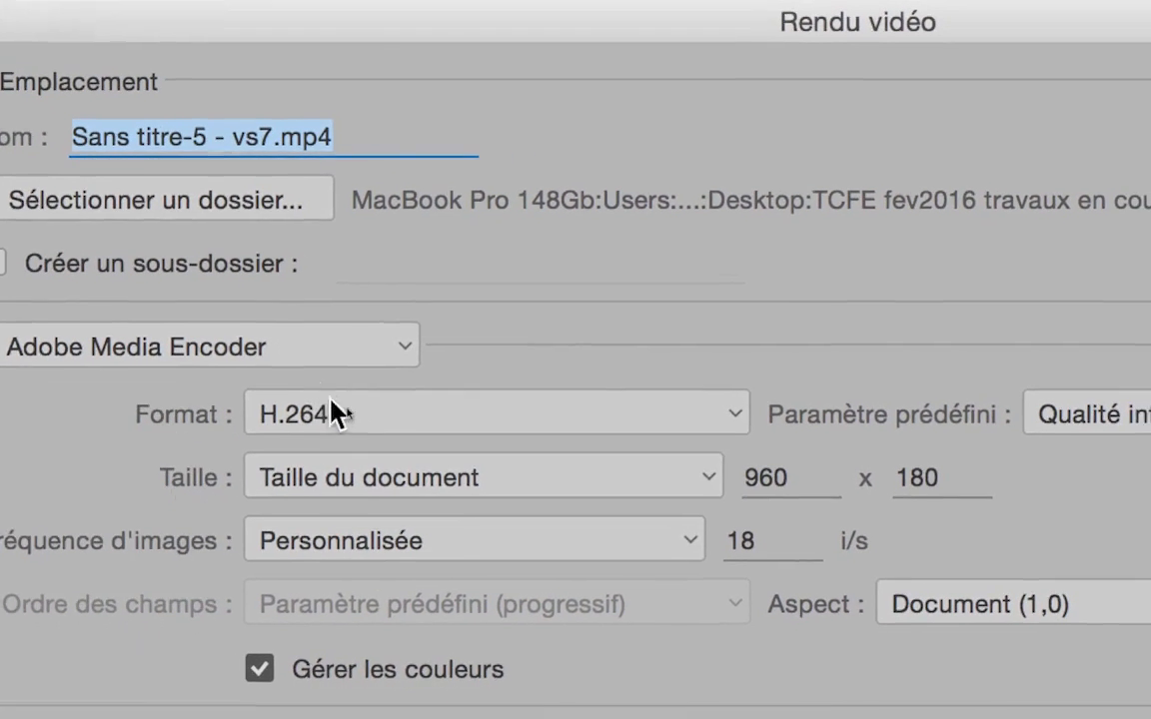
click(336, 412)
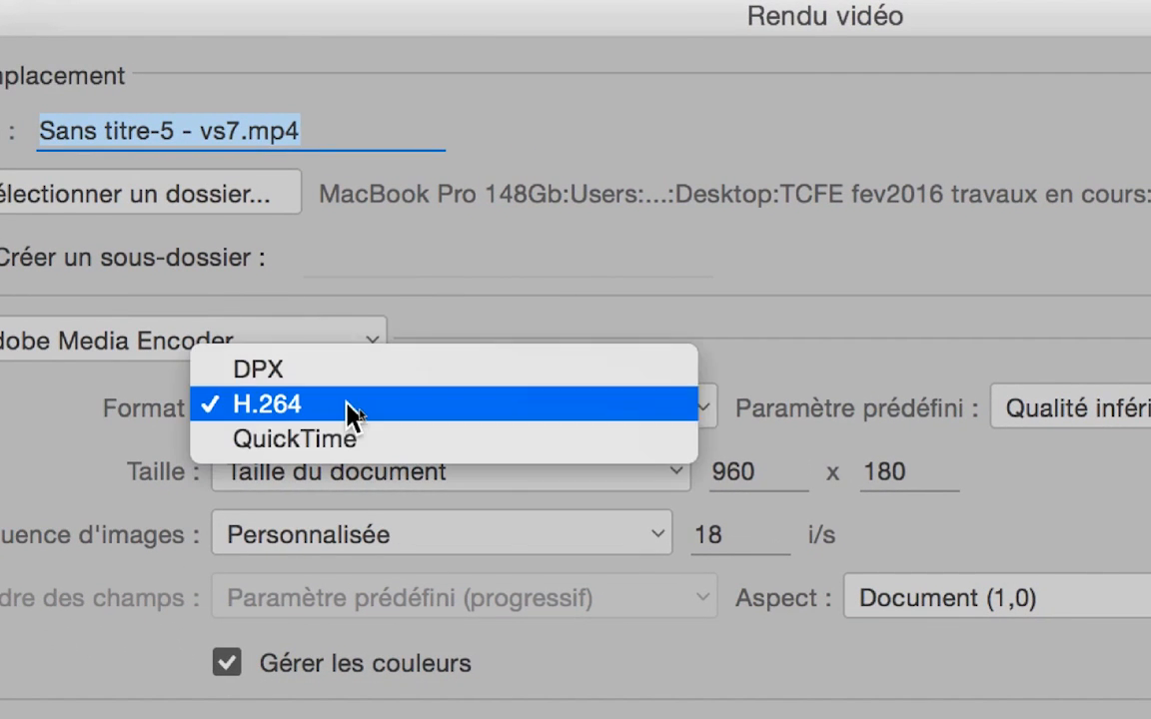
click(336, 412)
click(354, 416)
click(351, 411)
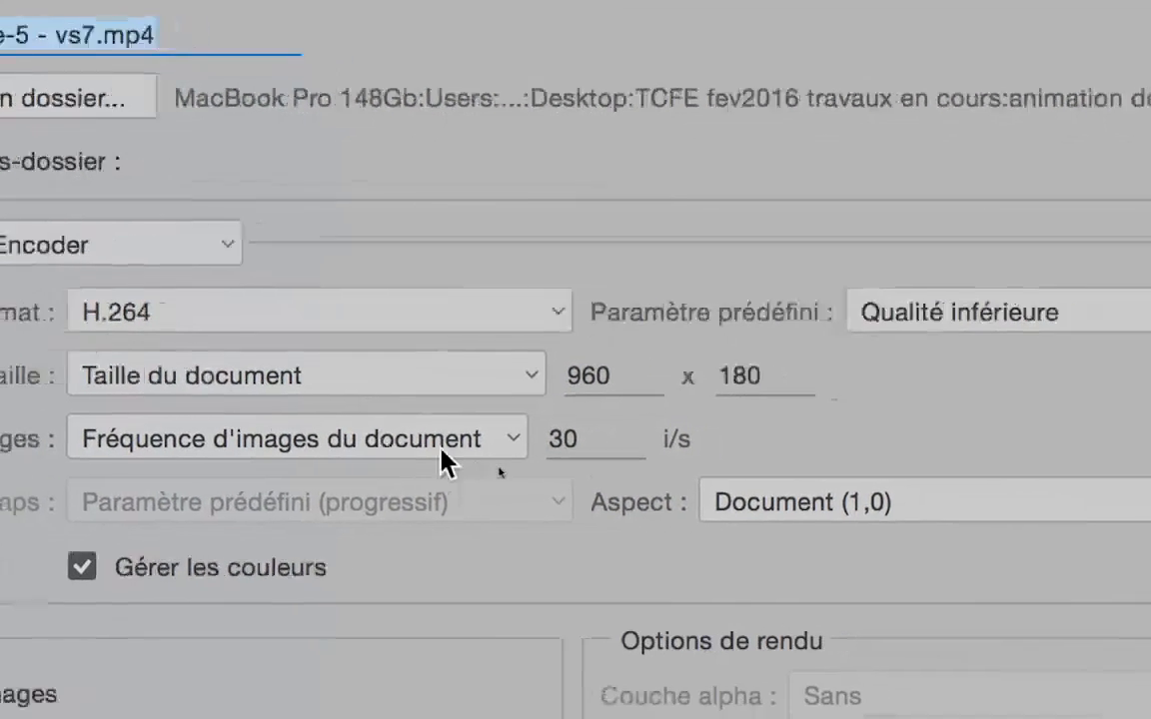
- Try a frame rate of 15 i/s, and reselect the Qualité inférieure preset
click(590, 441)
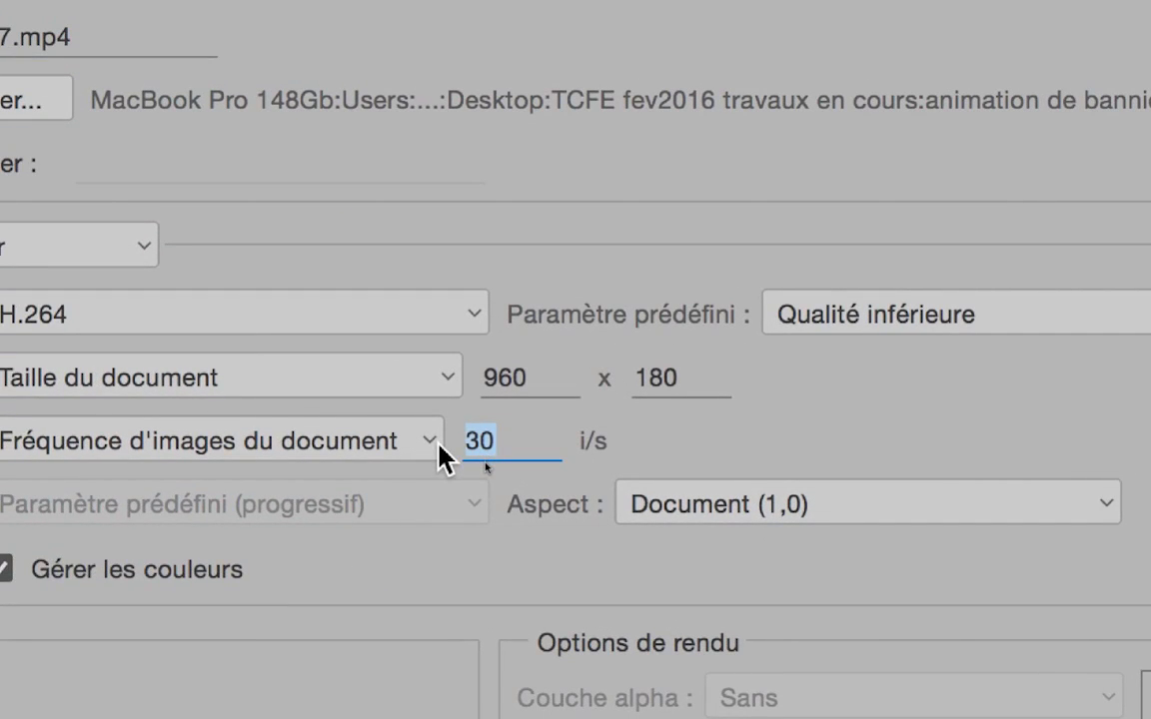
text(15)
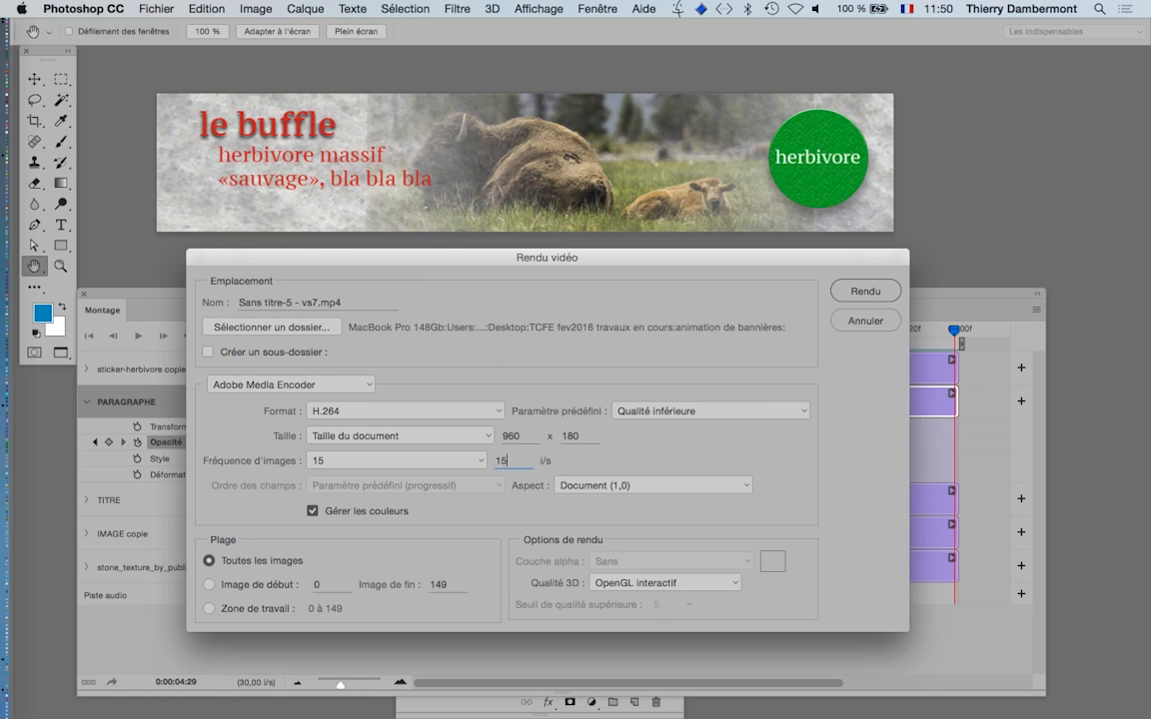
click(664, 411)
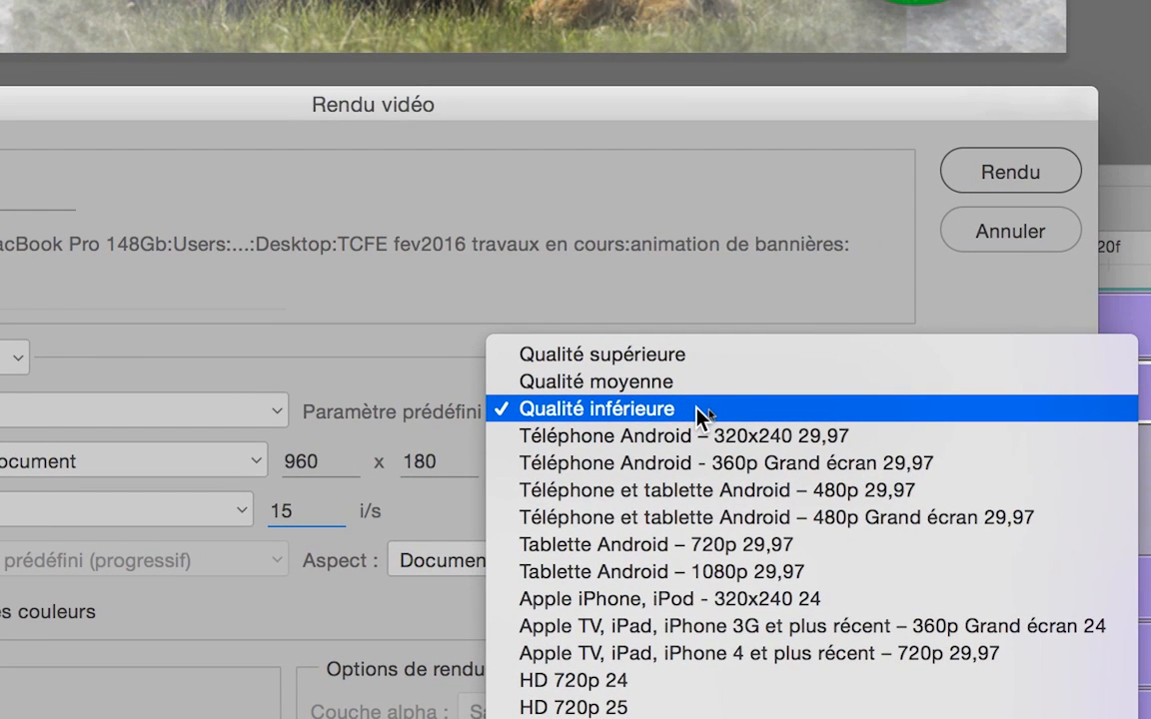
click(697, 409)
click(697, 409)
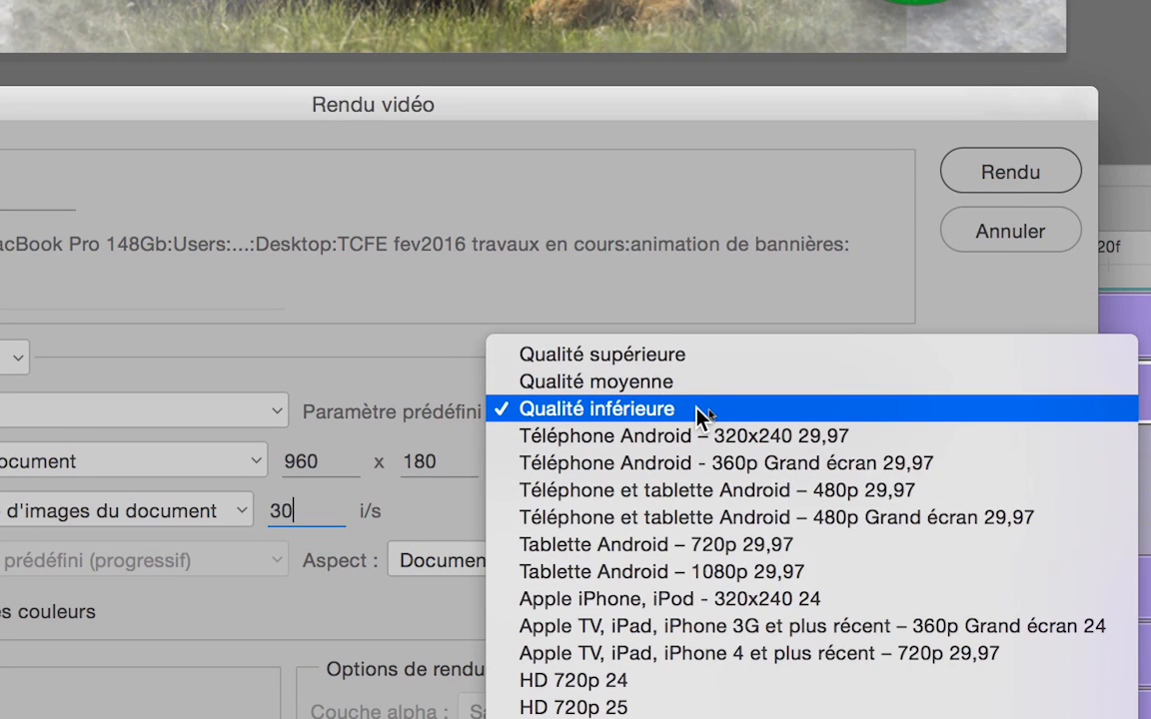
click(698, 409)
- Set the frame rate to 15 i/s and render Sans titre-5 - vs7.mp4
key(alt)
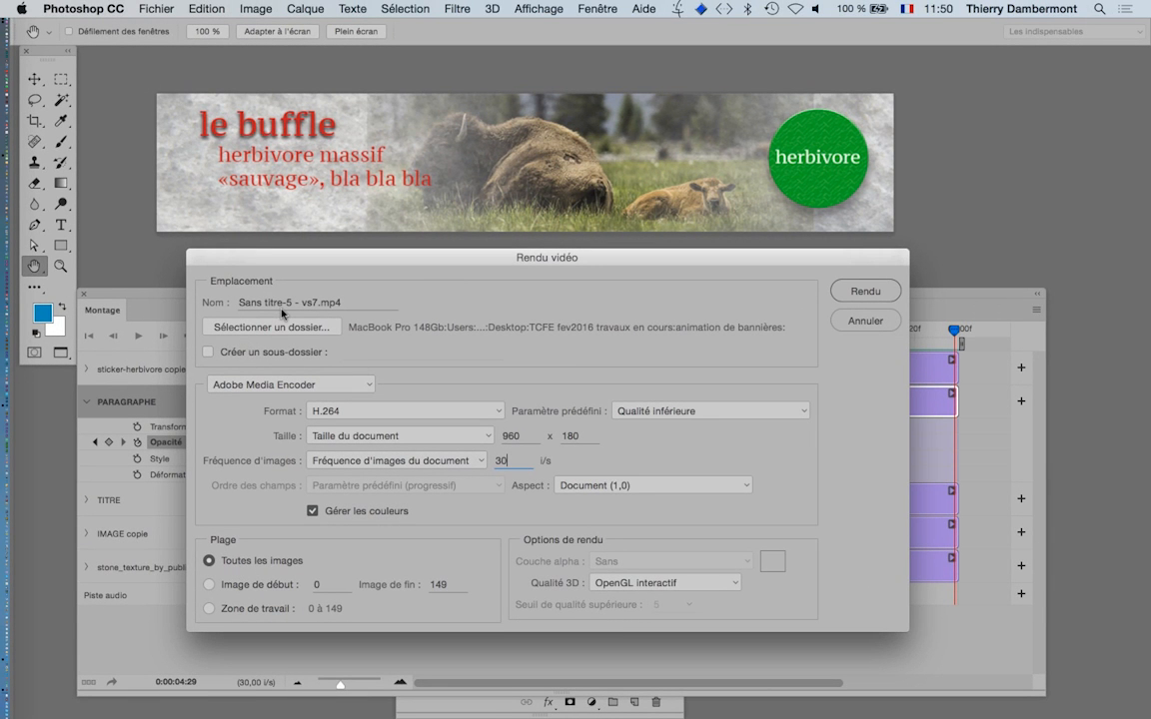
key(alt)
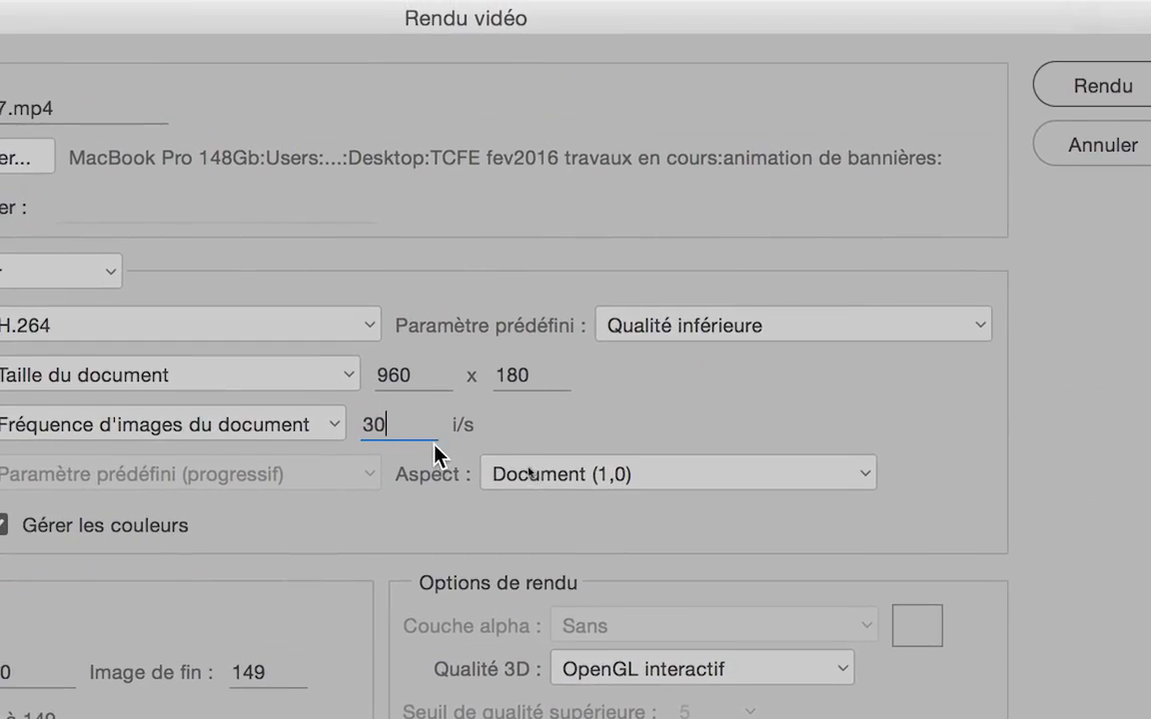
double_click(662, 301)
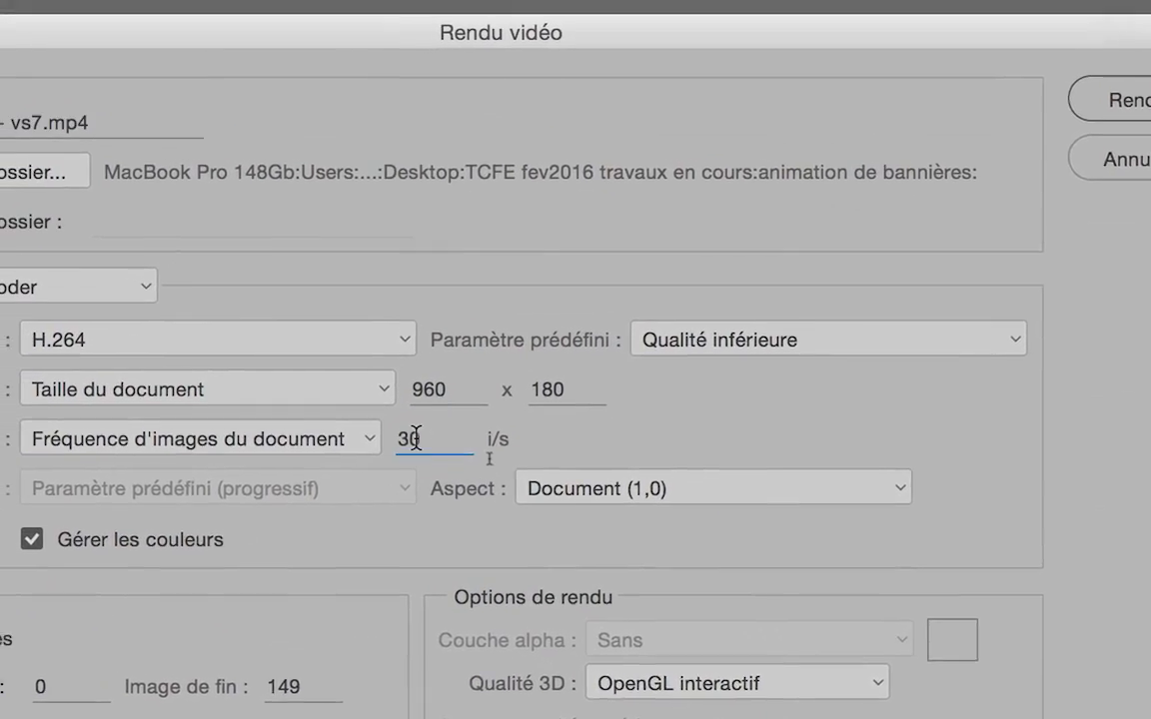
text(15)
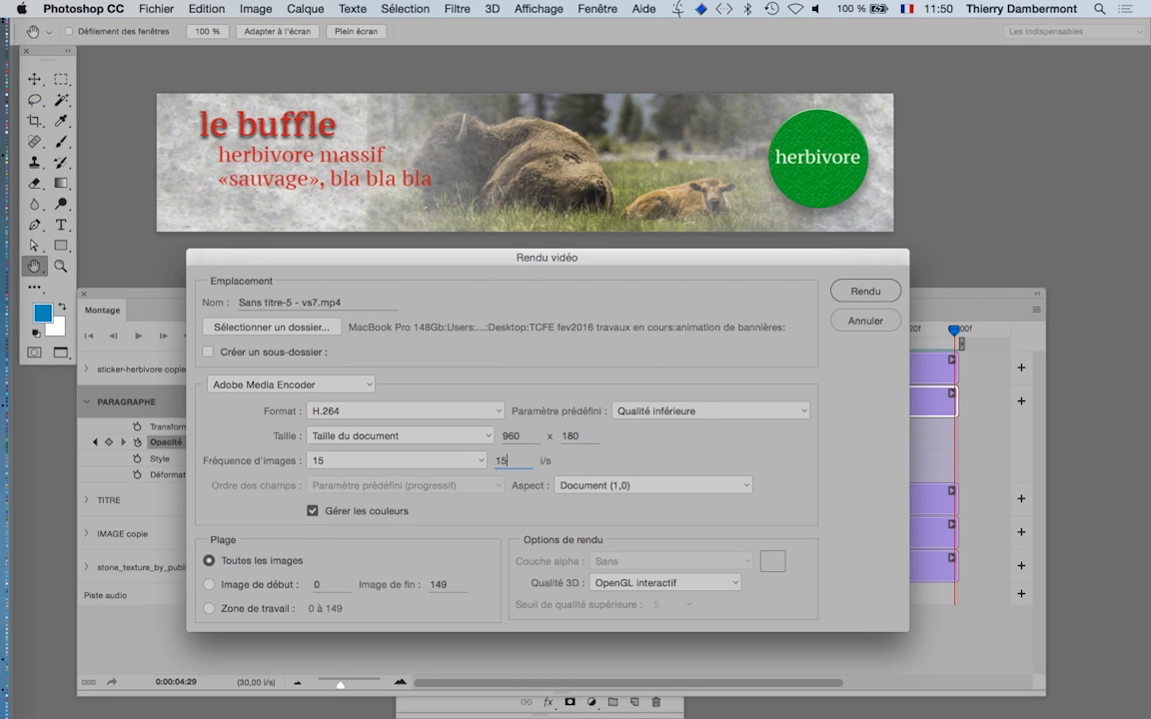
key(Return)
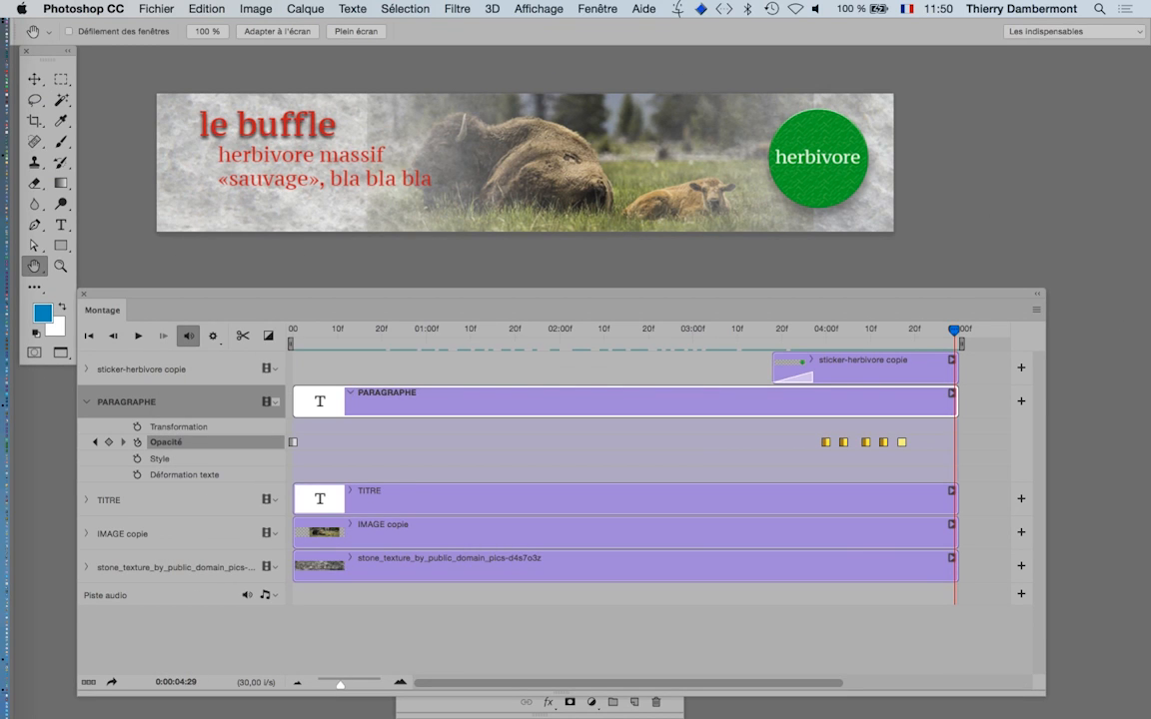
- Switch to Finder, collapse the progression 1 folder, and reshape the window to show the details of Sans titre-5 - vs7.mp4
key(super+Tab)
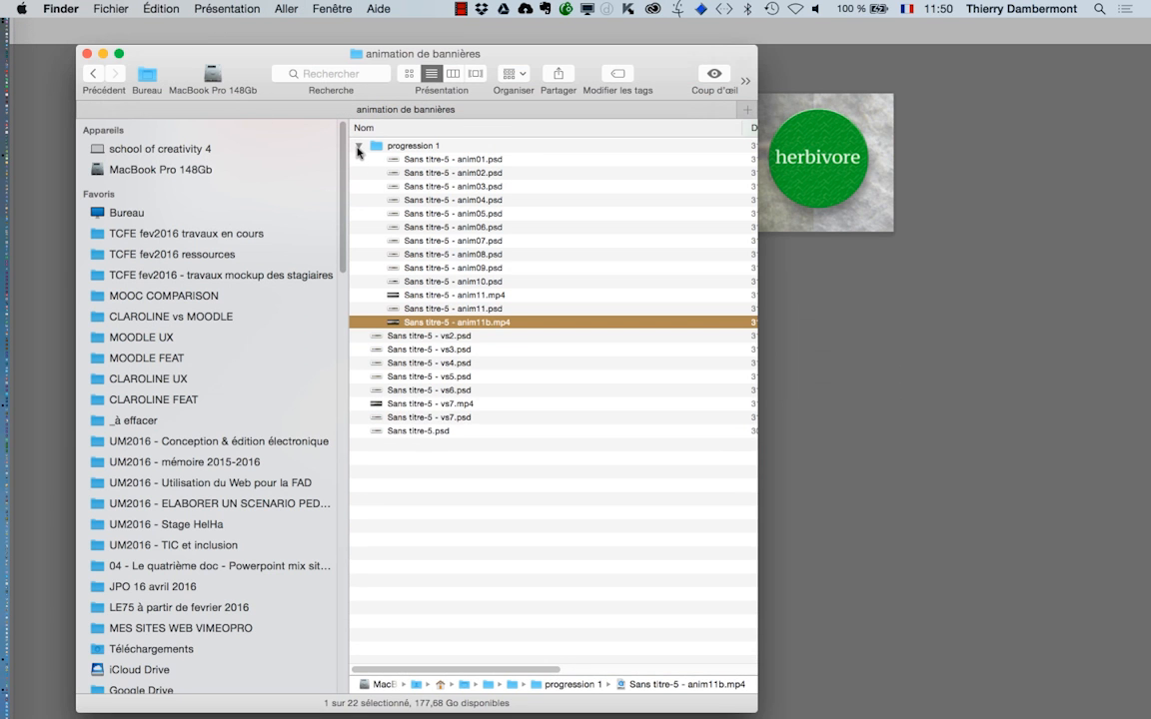
click(358, 146)
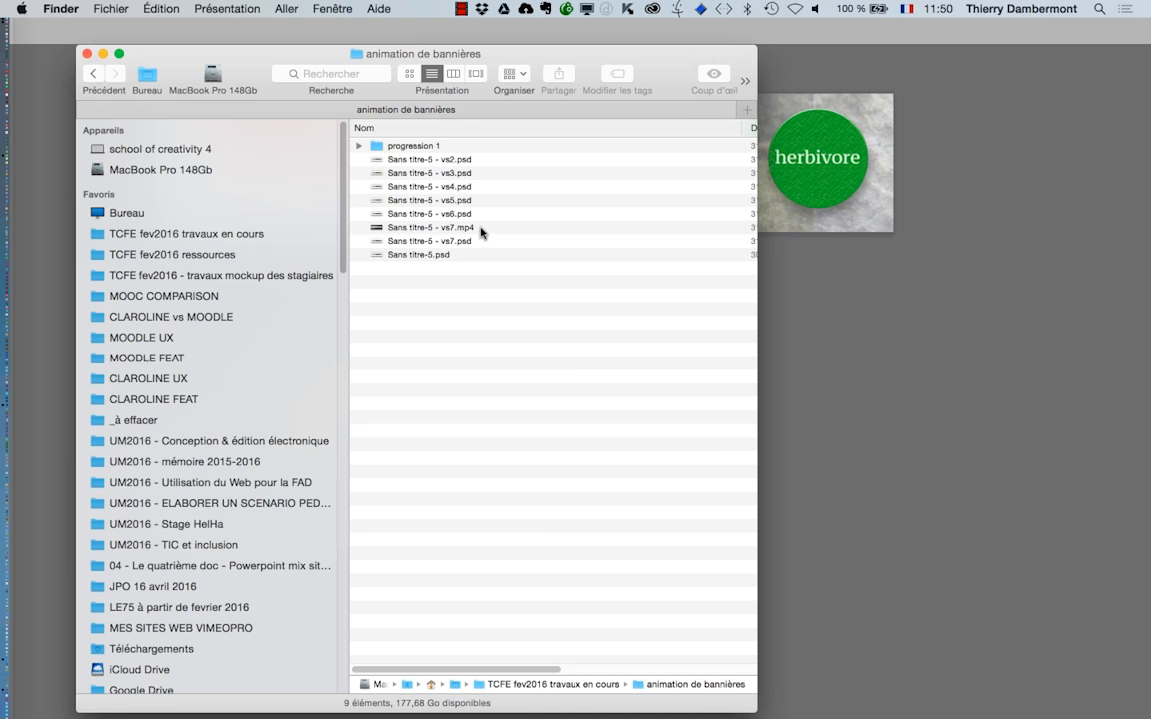
click(464, 228)
drag(756, 711, 1073, 499)
drag(743, 125, 505, 160)
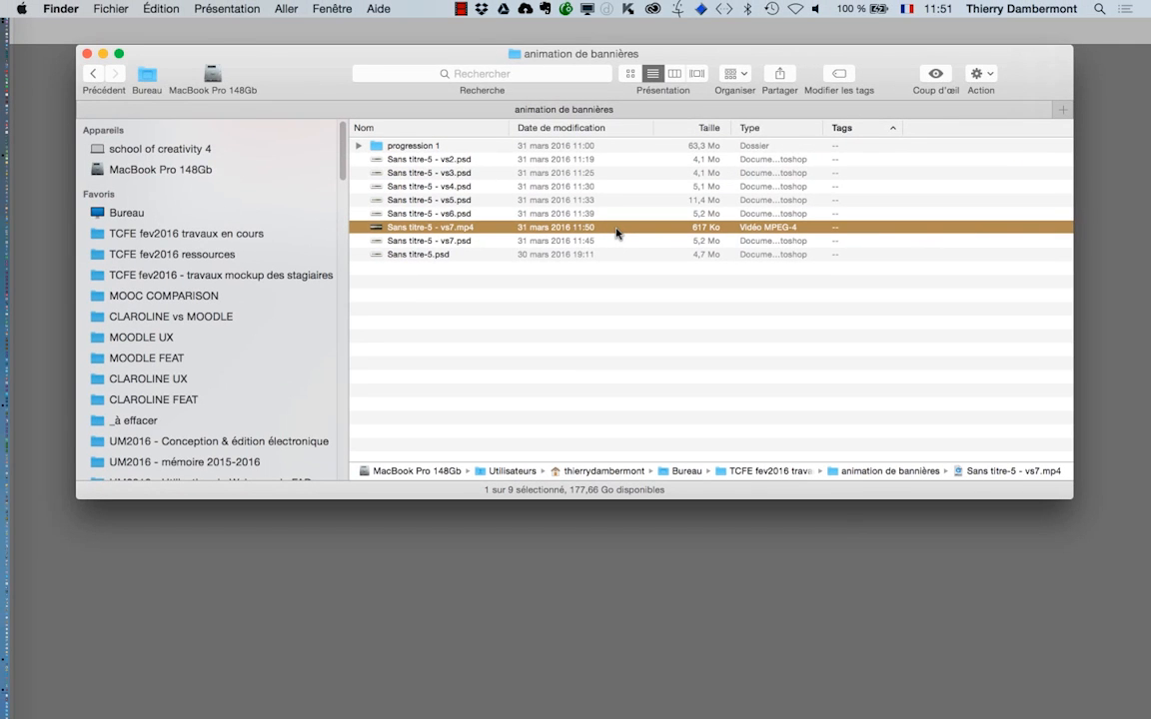
- Open Sans titre-5 - vs7.mp4 in QuickTime Player, replay the banner video from the start, and close it
double_click(616, 229)
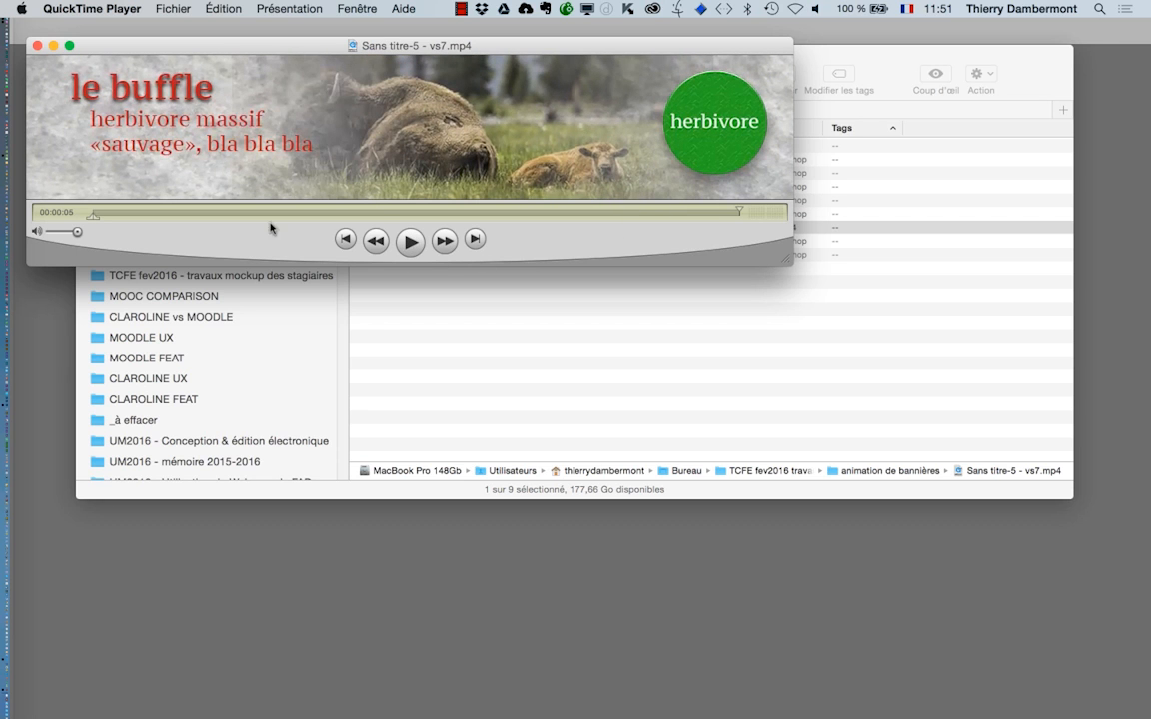
click(92, 213)
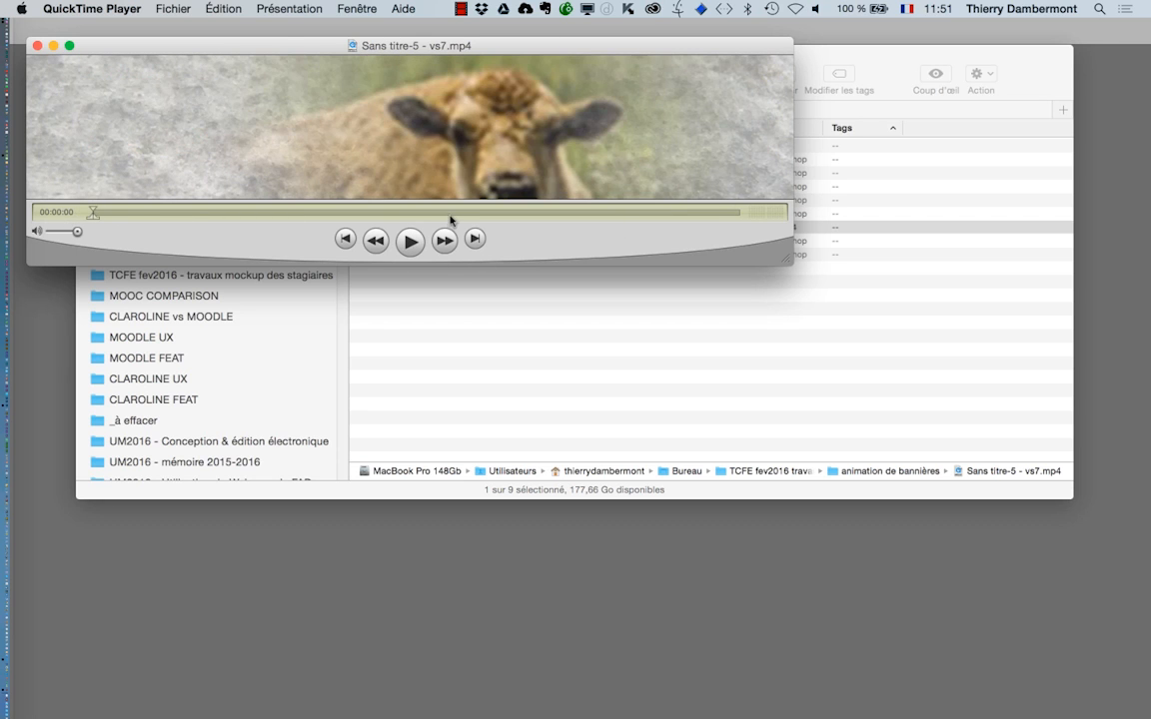
click(457, 214)
drag(459, 216, 741, 212)
click(95, 213)
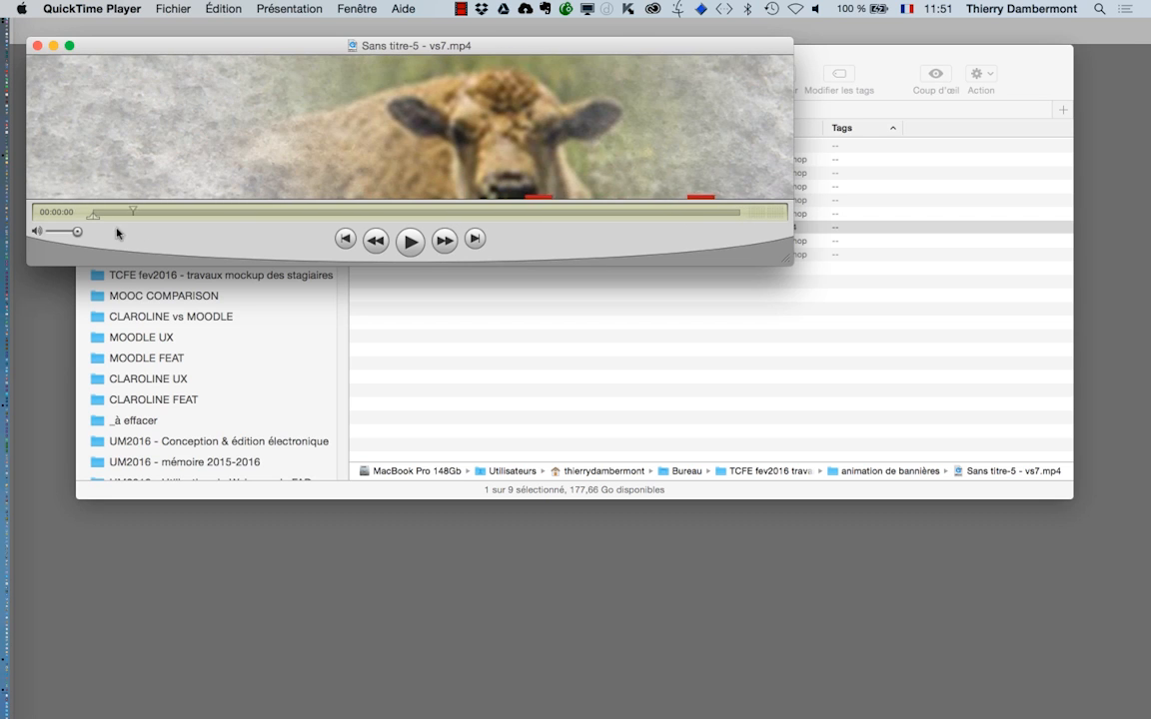
click(410, 241)
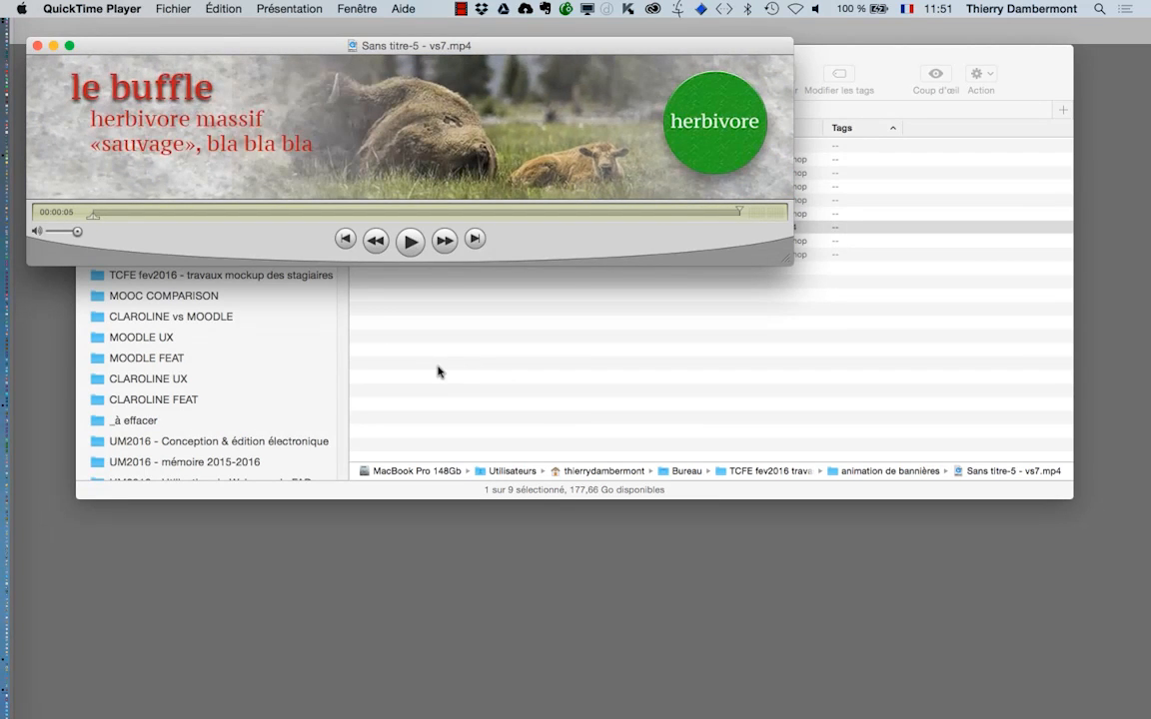
click(37, 46)
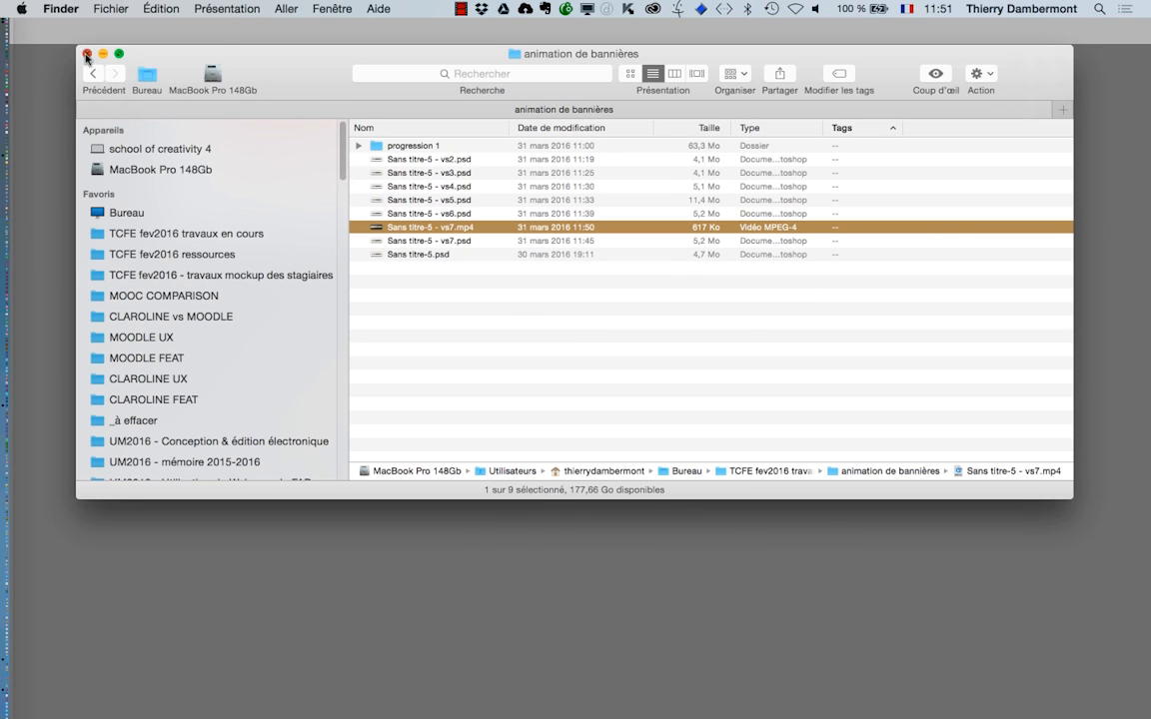
- Close the animation de bannières Finder window and return to the banner document in Photoshop
click(87, 54)
click(292, 369)
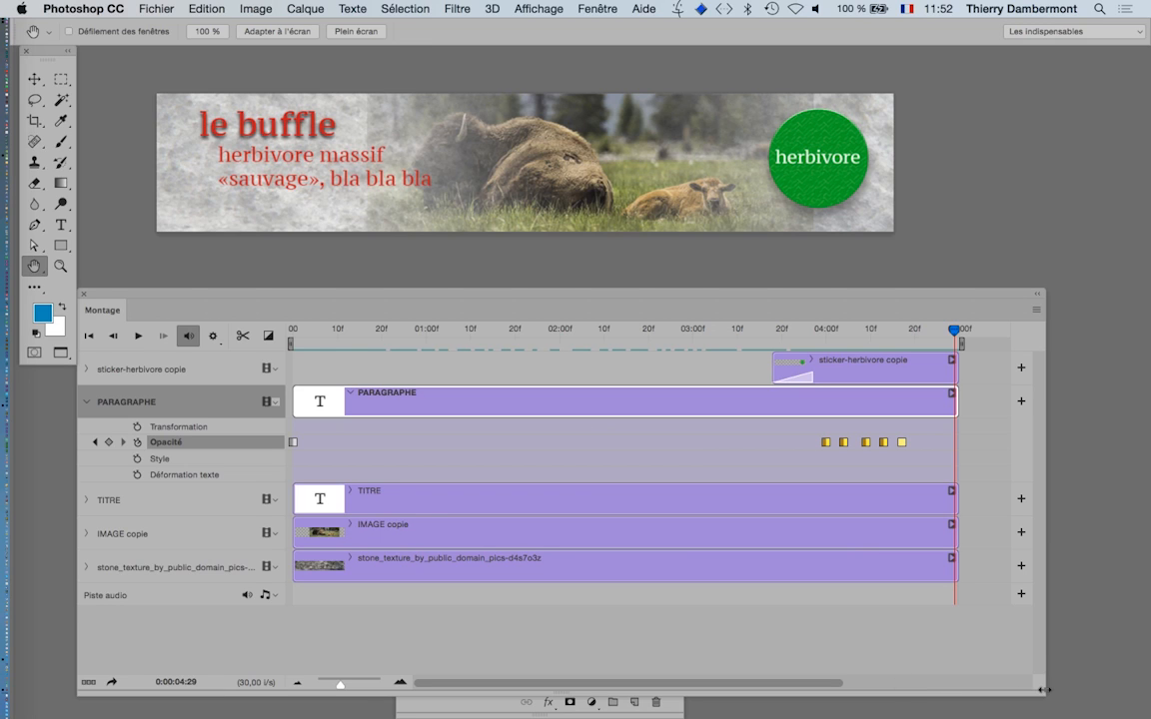
drag(1038, 689, 1053, 626)
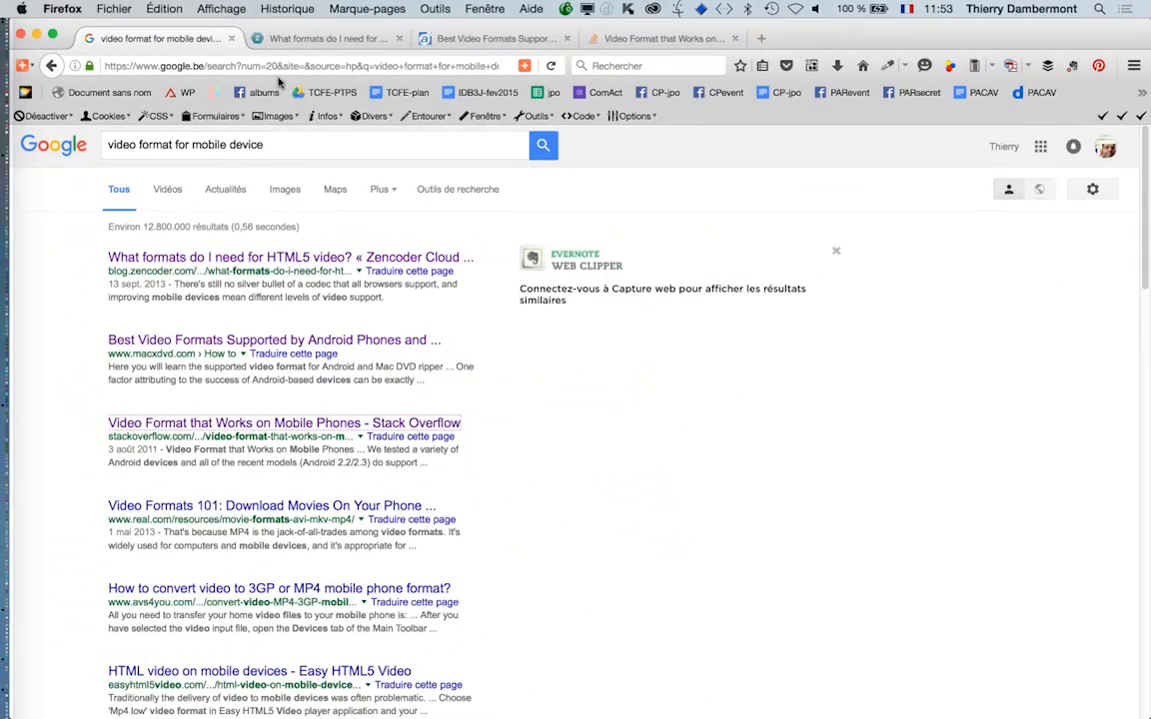
- Show the Zencoder article "What formats do I need for HTML5 video?" and read its minimum format and supported browser lists
click(333, 40)
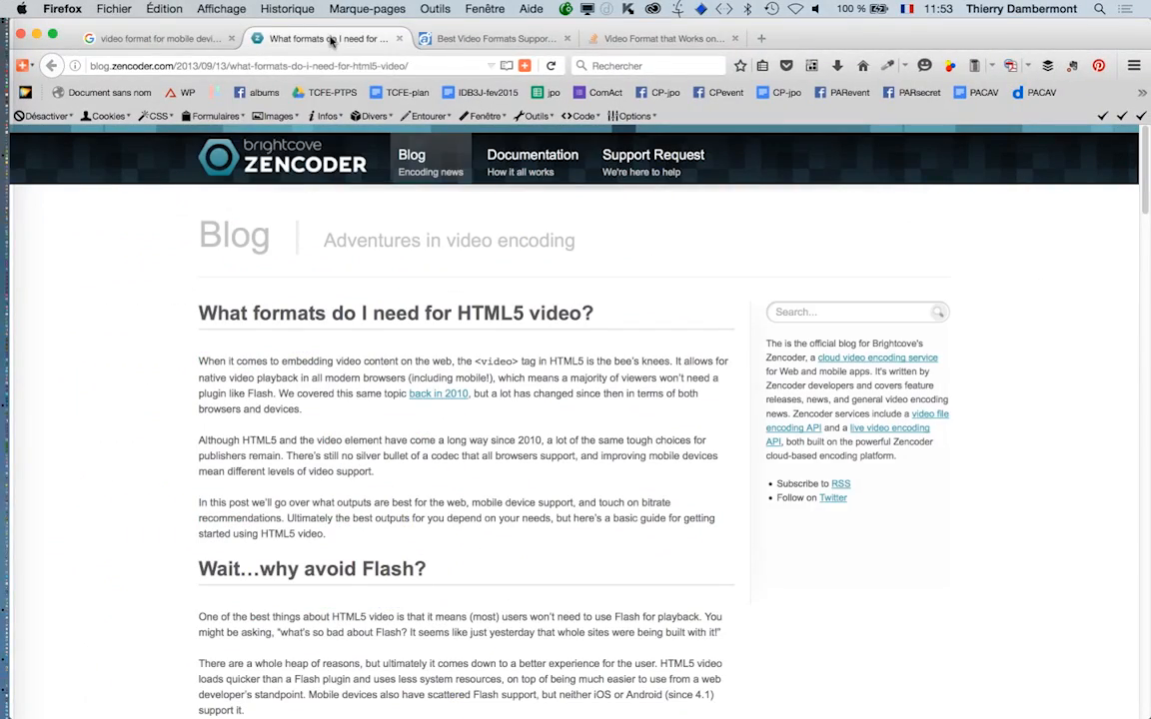
scroll(300, 378, down, 5)
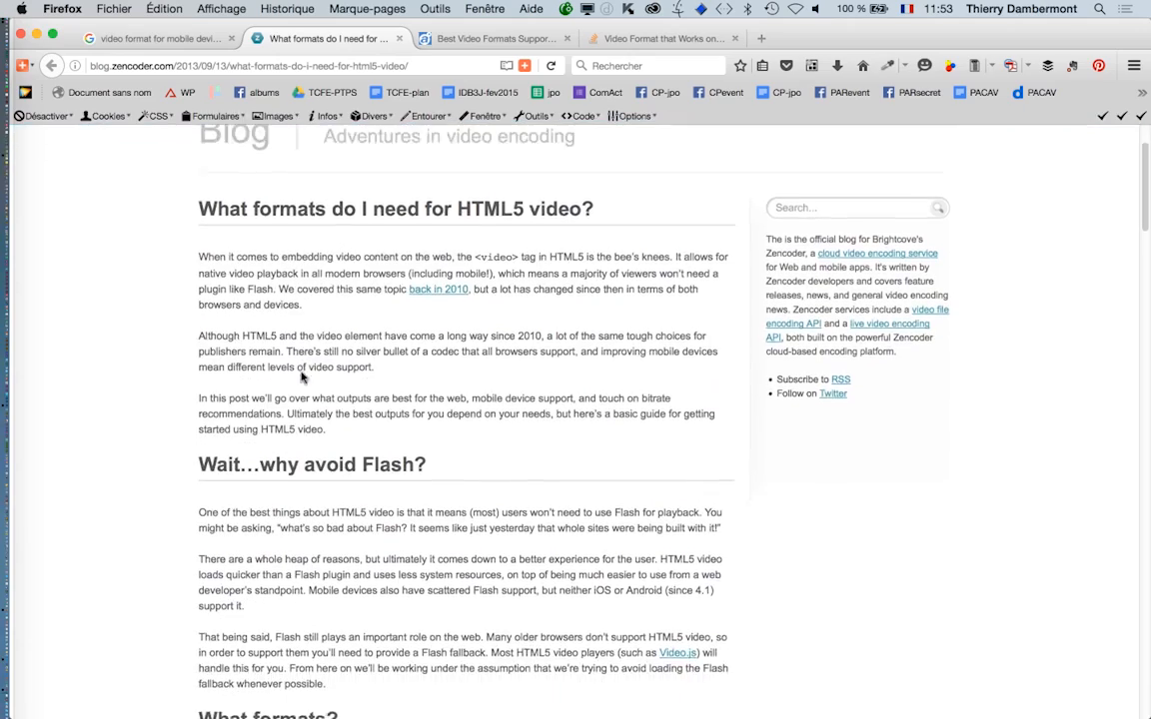
scroll(300, 385, down, 5)
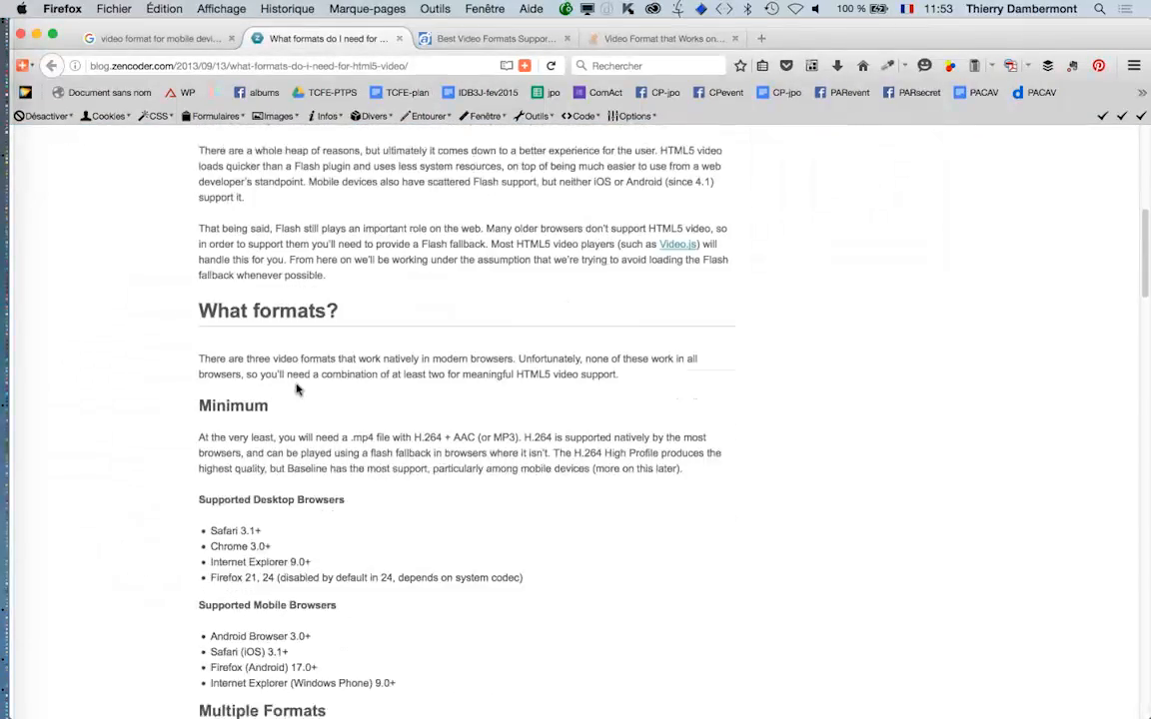
scroll(295, 390, down, 1)
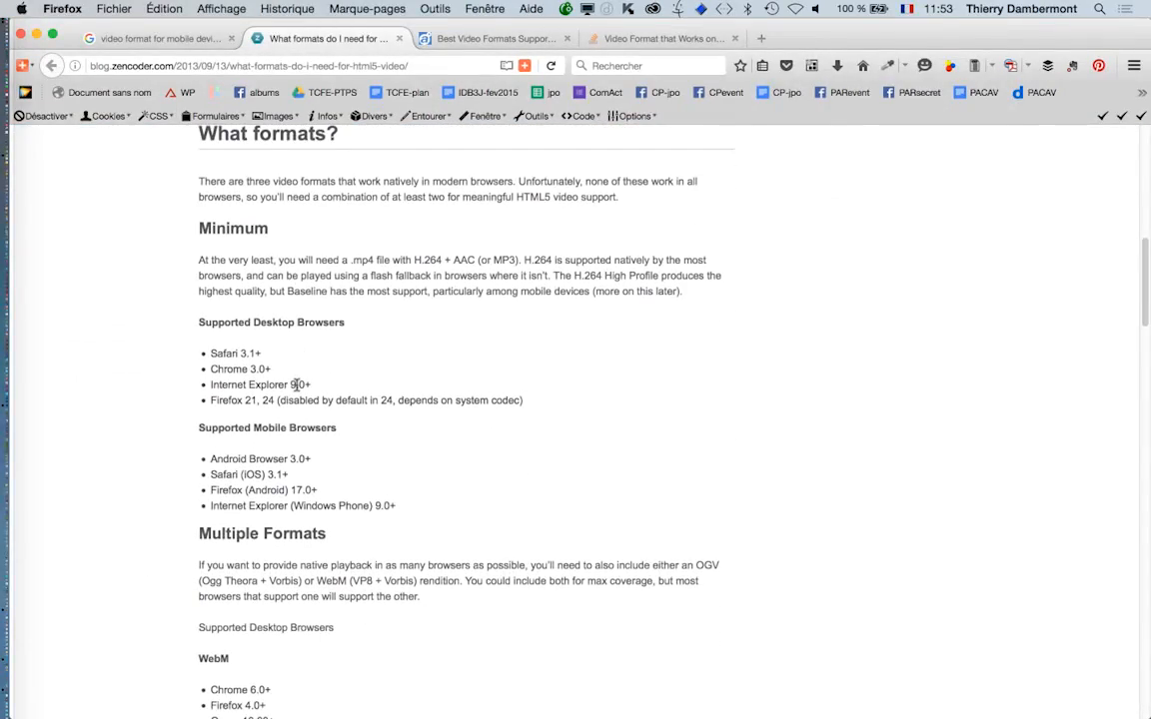
scroll(293, 399, down, 3)
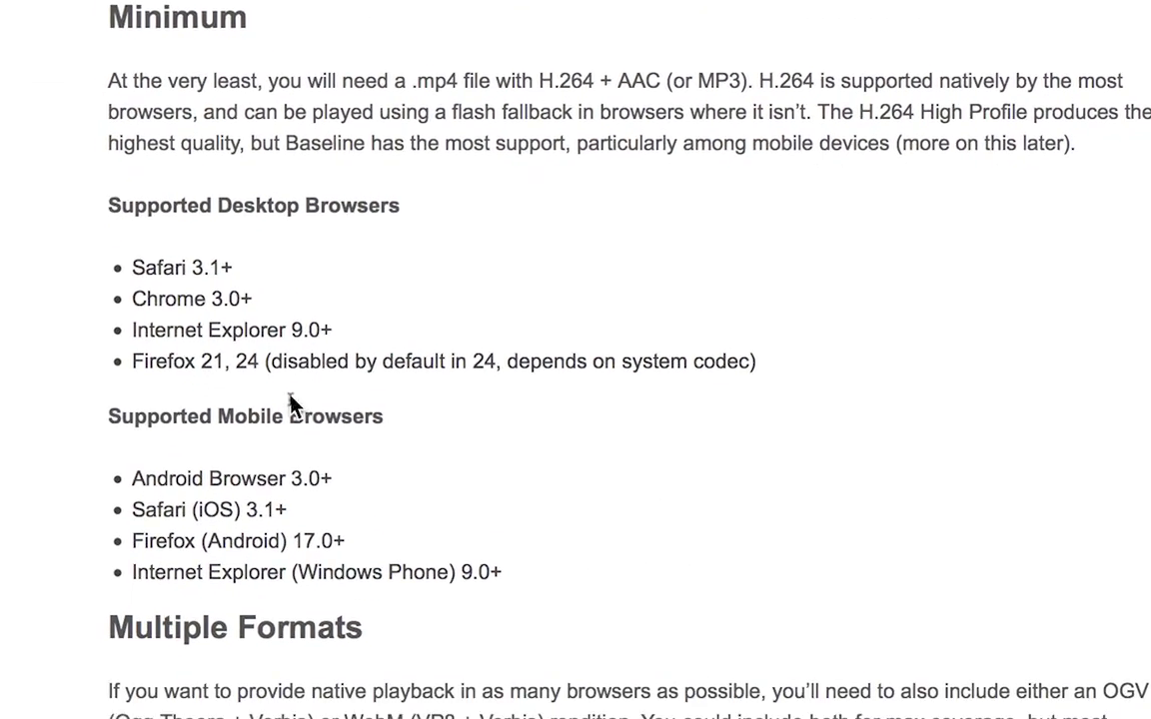
scroll(288, 434, down, 3)
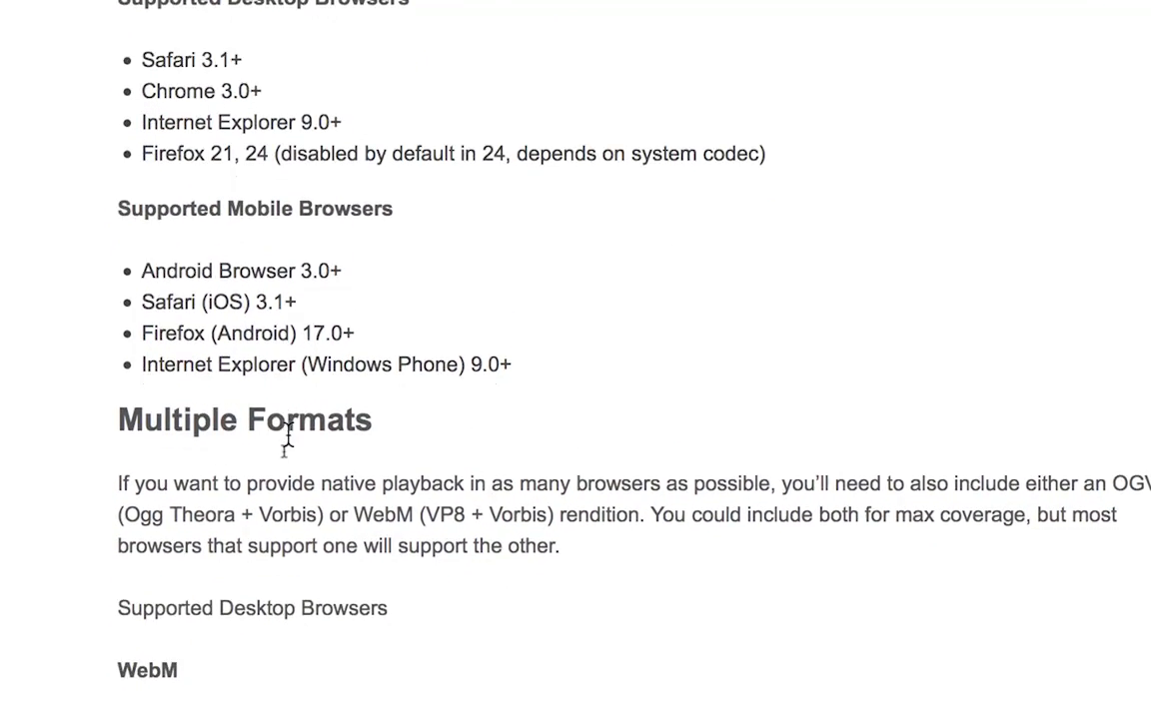
scroll(285, 436, down, 2)
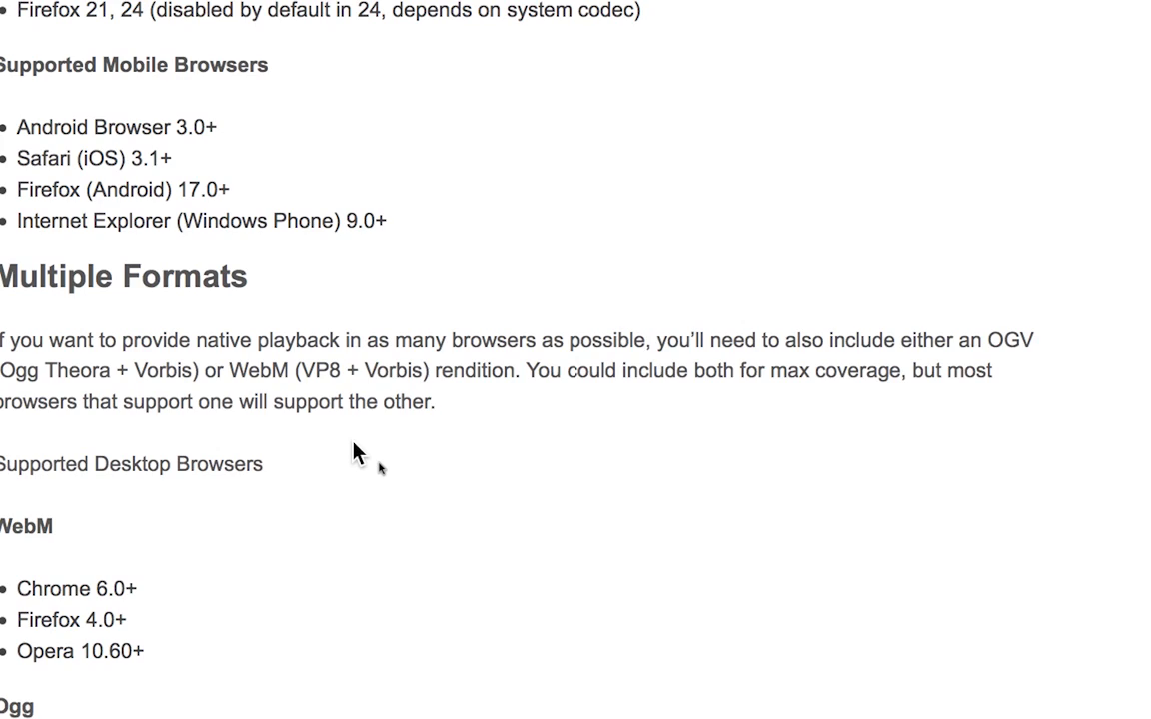
- Read the Zencoder article's WebM and Ogg support lists and its section on formats for mobile devices
scroll(356, 459, down, 7)
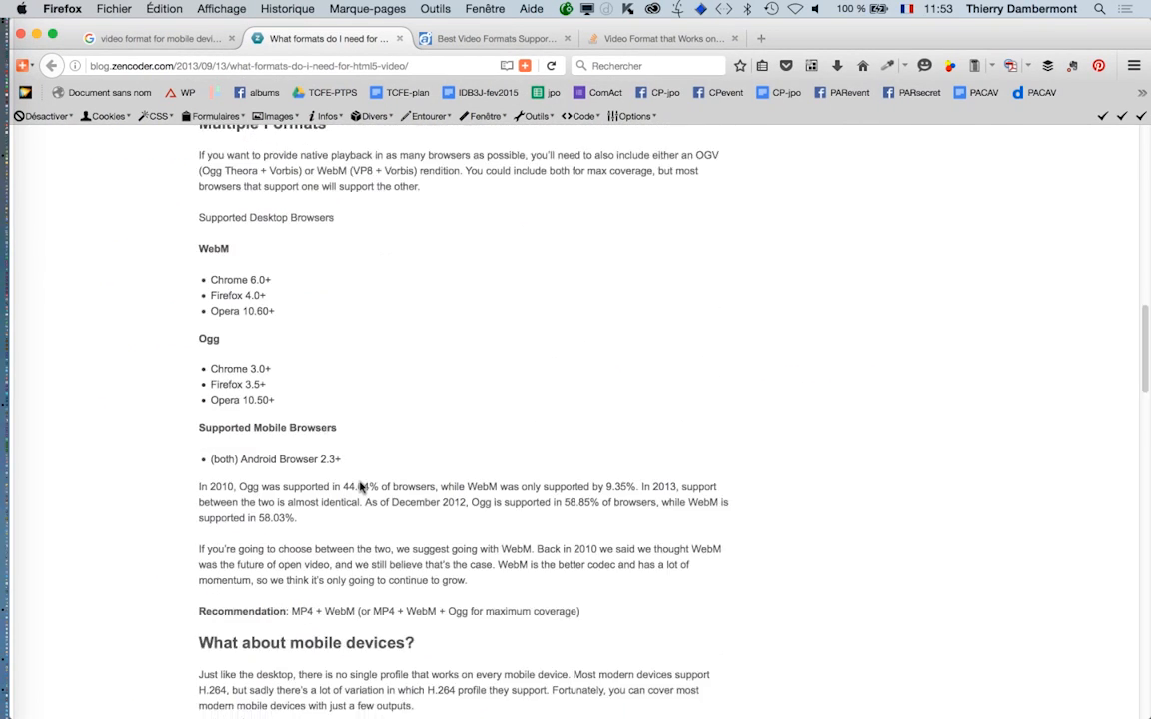
scroll(361, 486, down, 5)
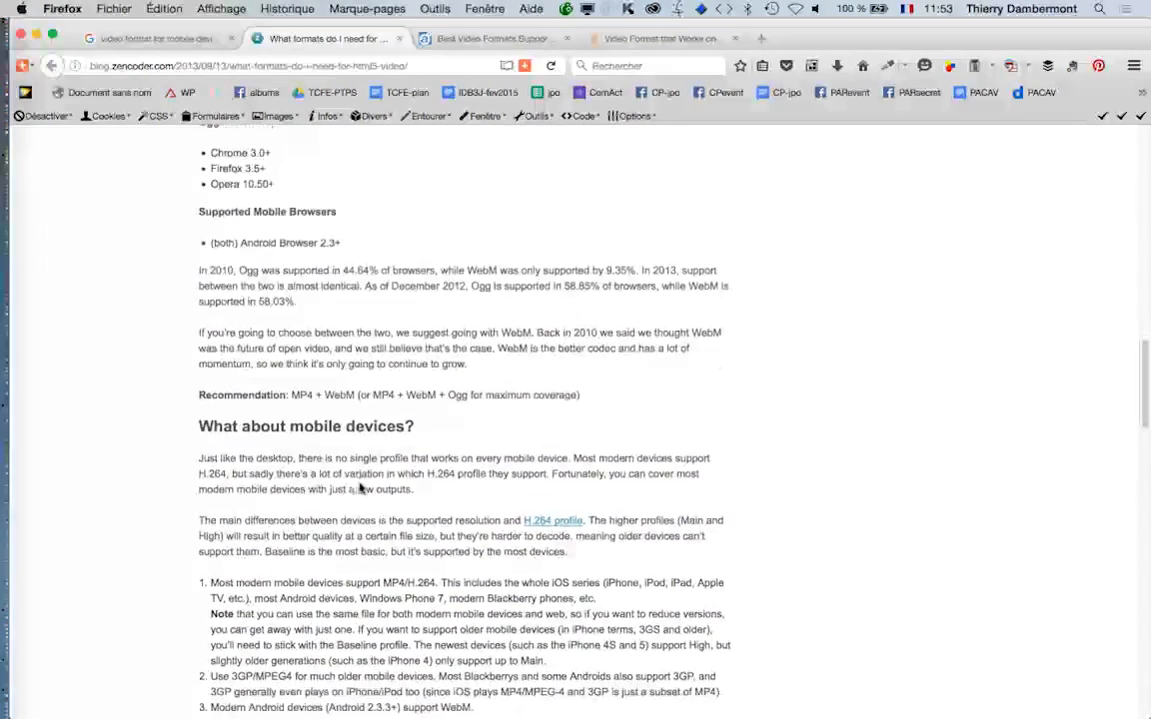
scroll(361, 486, down, 1)
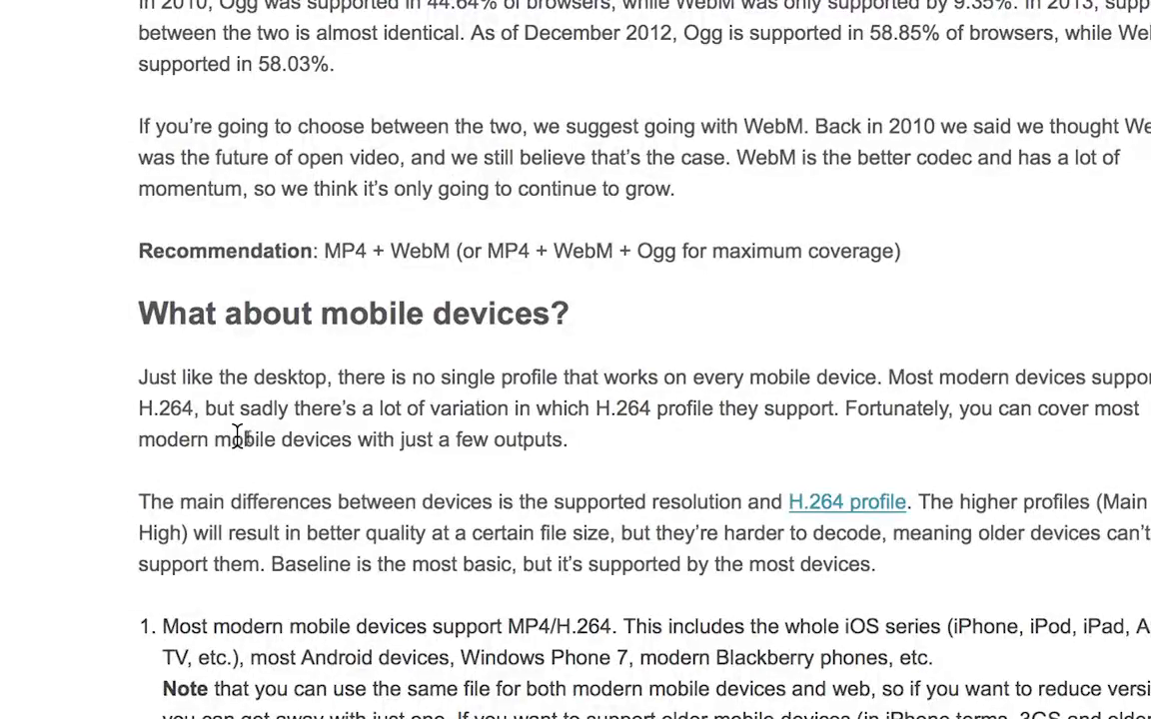
scroll(260, 484, down, 3)
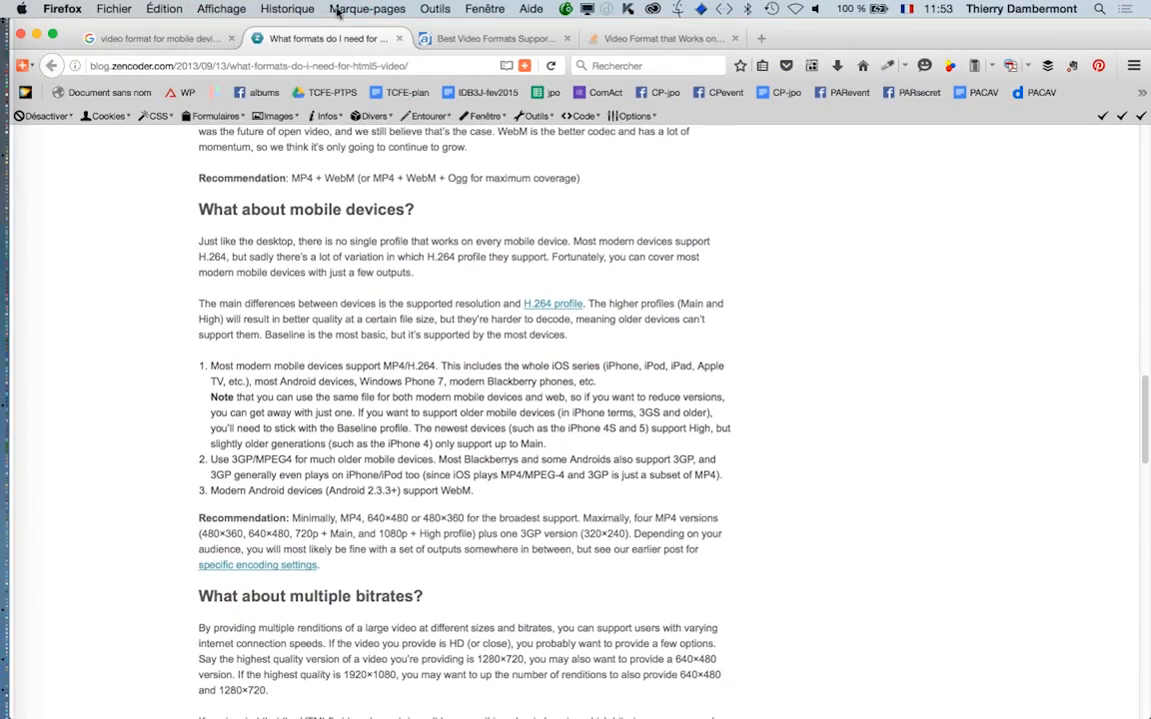
- Show the macxdvd article on Android video formats and examine its tables of supported formats and recommended encoding parameters
click(424, 40)
scroll(480, 390, down, 7)
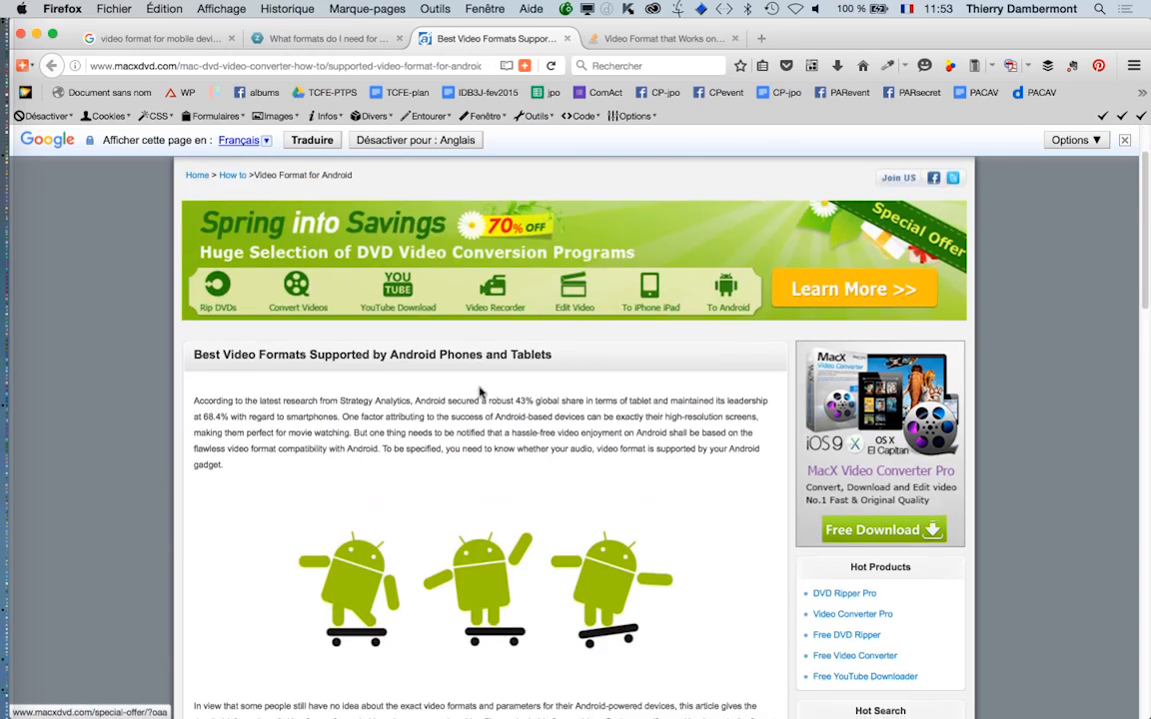
scroll(480, 390, down, 7)
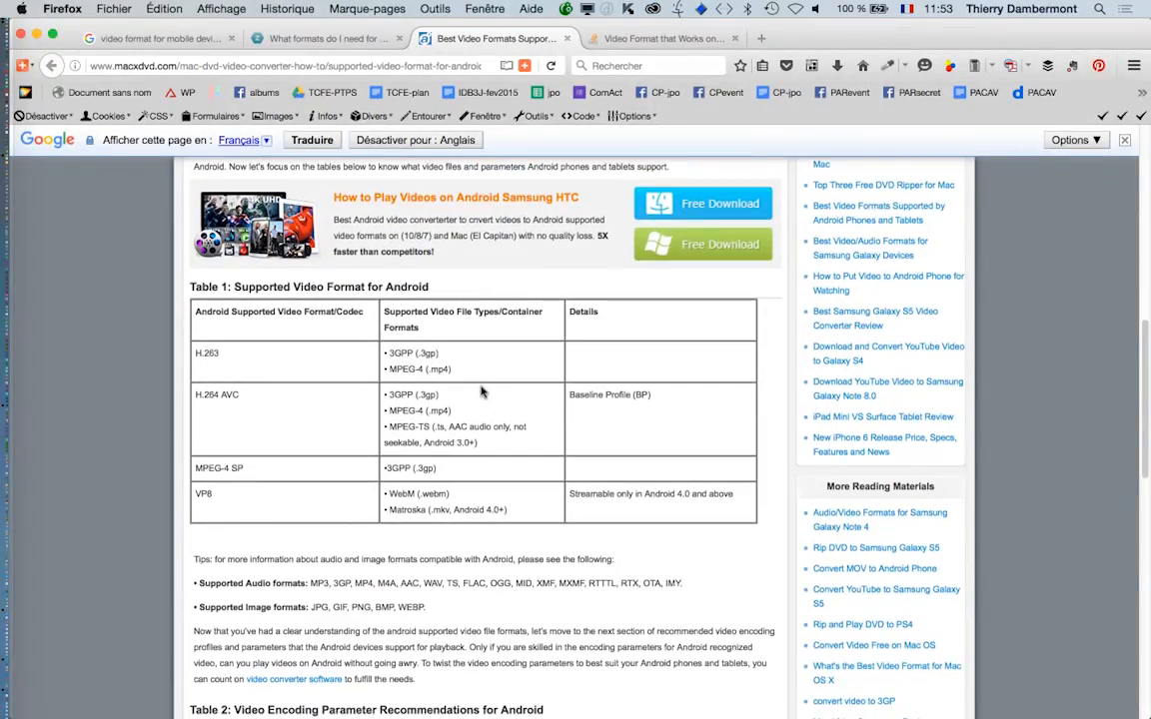
scroll(481, 391, down, 2)
scroll(481, 394, down, 7)
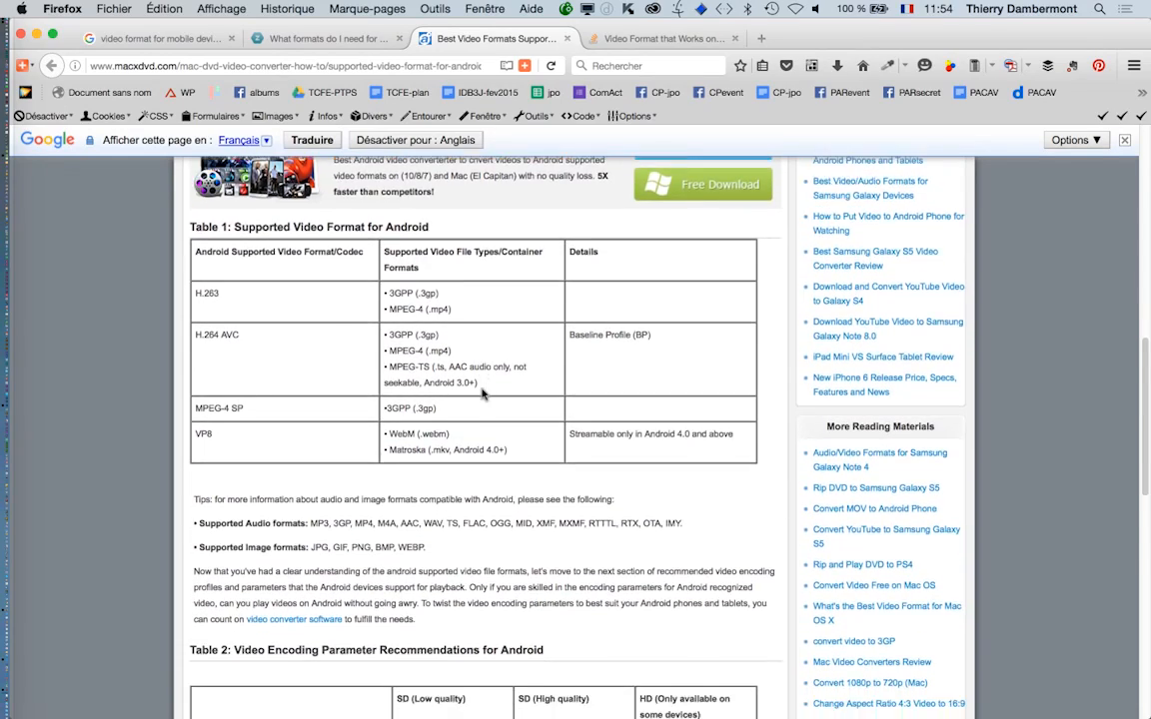
scroll(481, 393, down, 2)
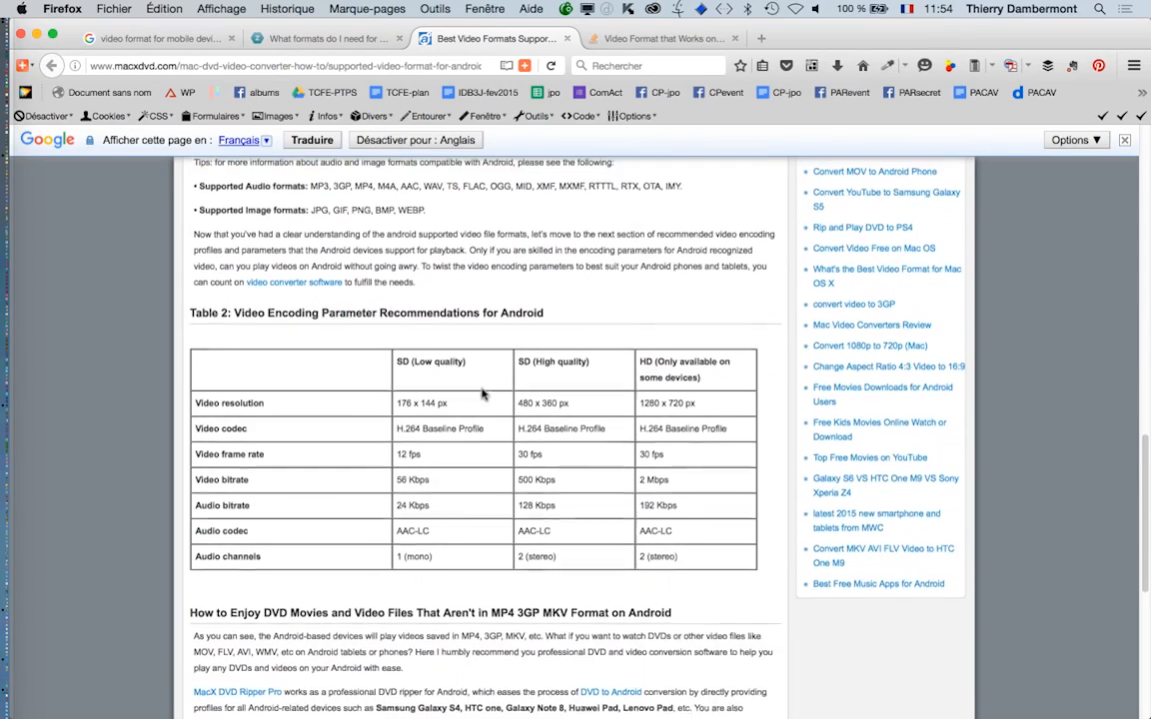
- Show the Stack Overflow question "Video Format that Works on Mobile Phones" and read through its answers
click(586, 40)
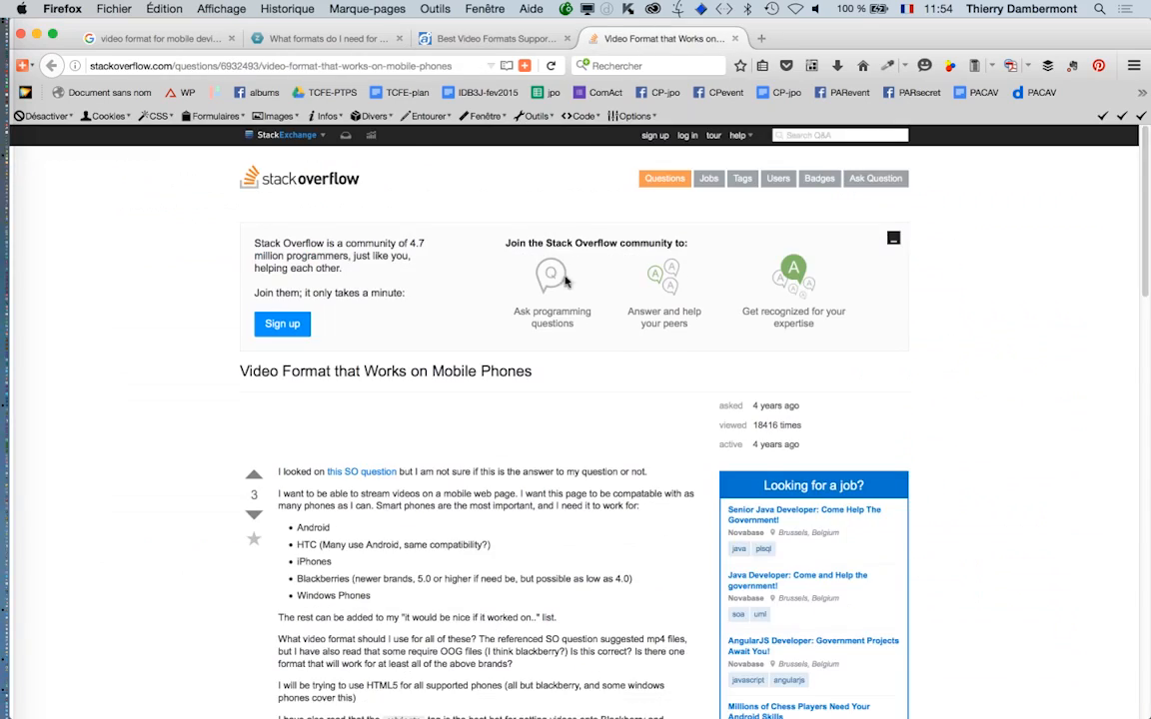
scroll(563, 317, down, 3)
scroll(562, 322, down, 4)
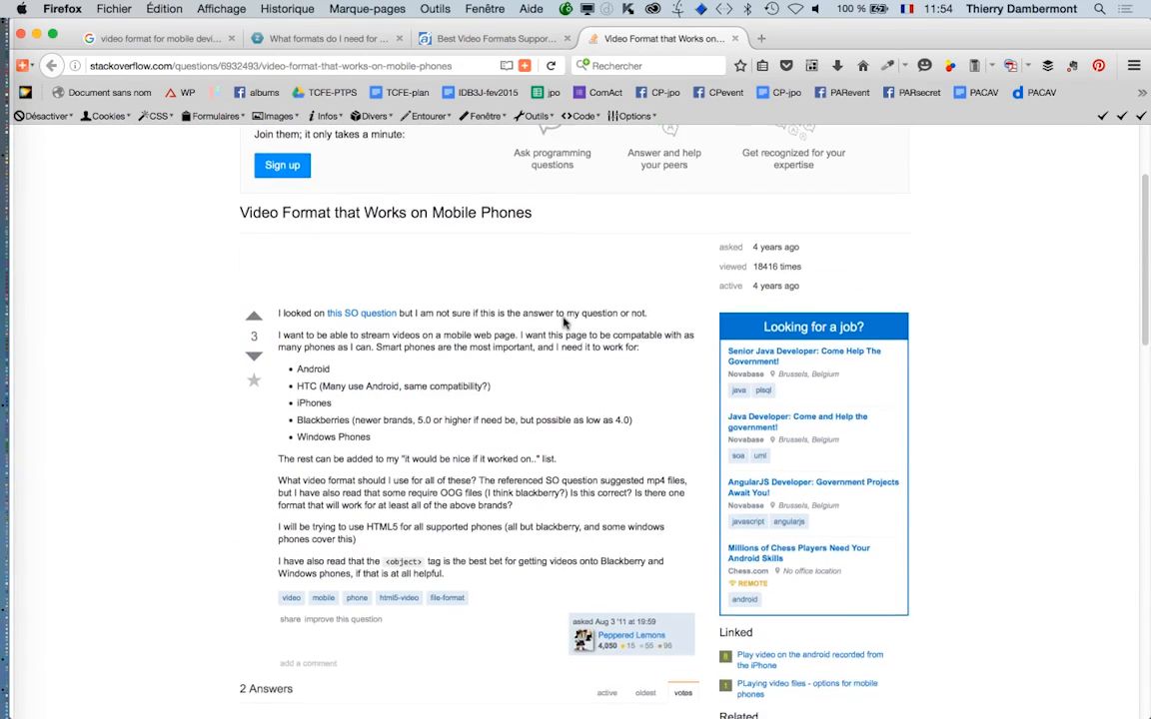
scroll(562, 320, down, 2)
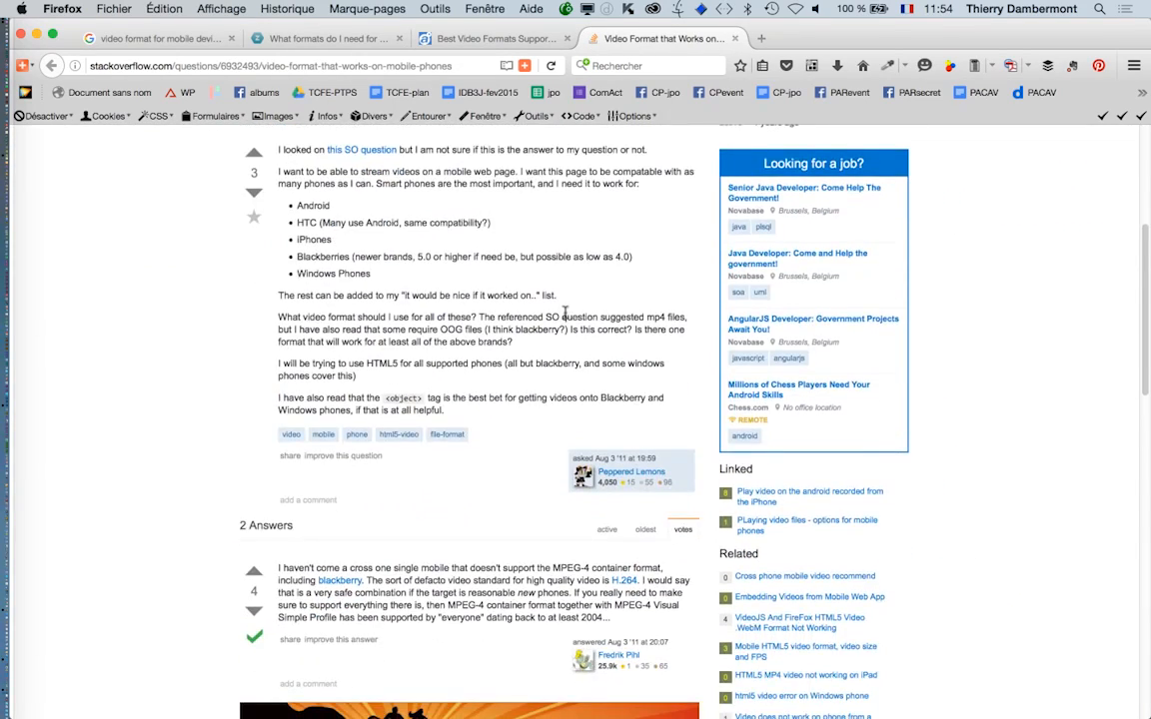
scroll(566, 318, down, 10)
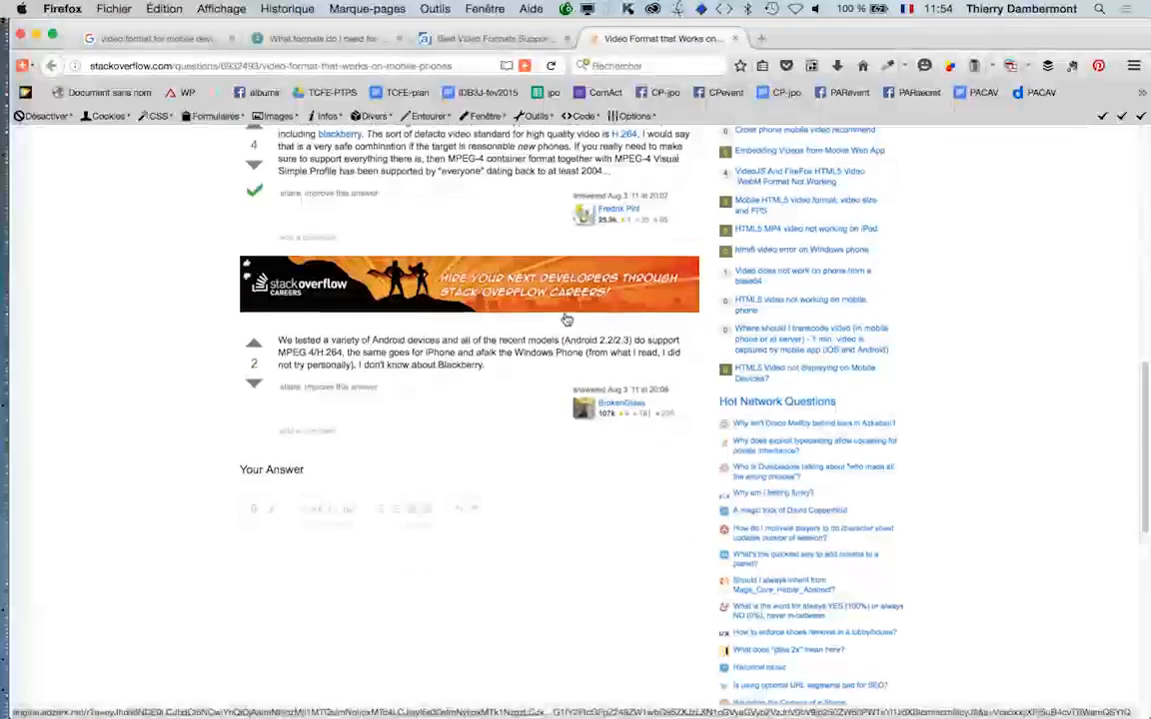
scroll(565, 318, up, 15)
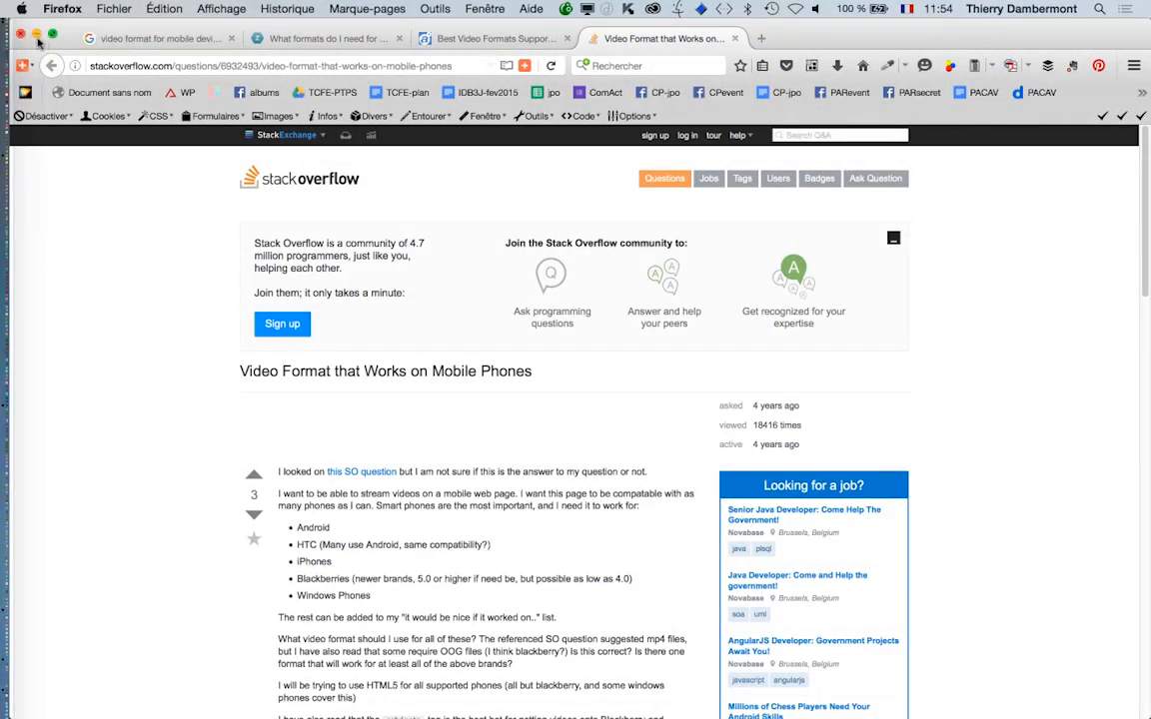
- Open the MSDN article "Make your HTML5 video play on mobile devices" from the search results and examine its demo video markup
key(super+shift+t)
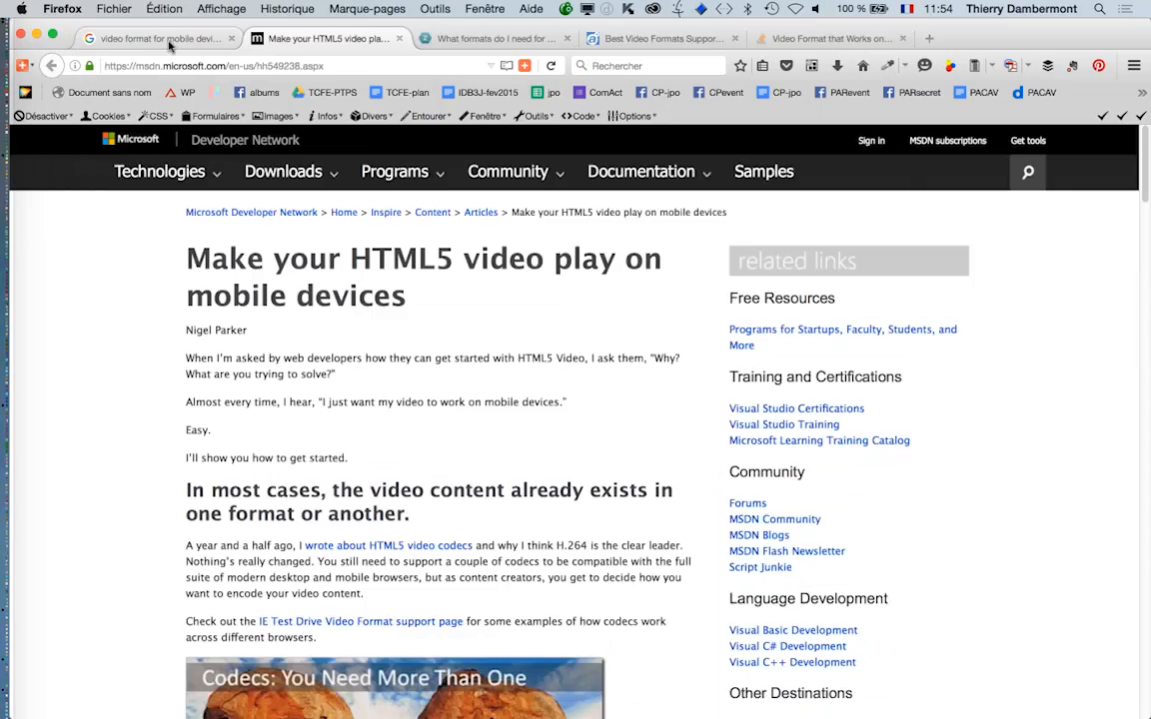
click(165, 38)
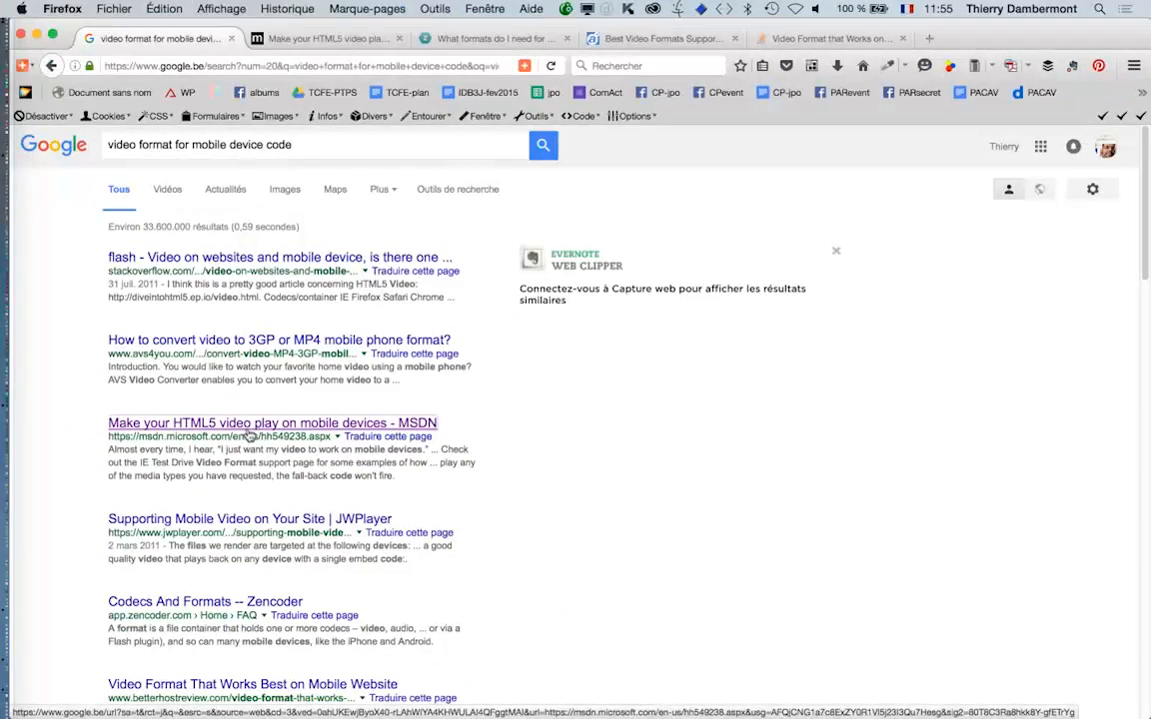
click(250, 424)
scroll(435, 394, down, 5)
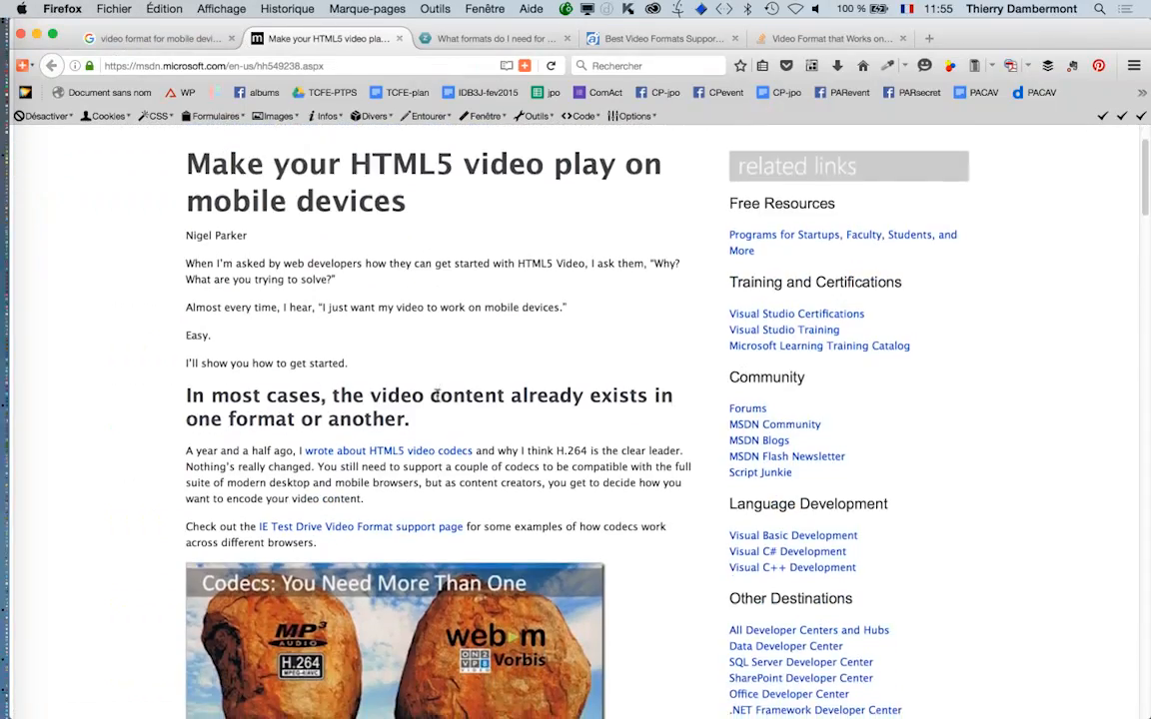
scroll(435, 404, down, 10)
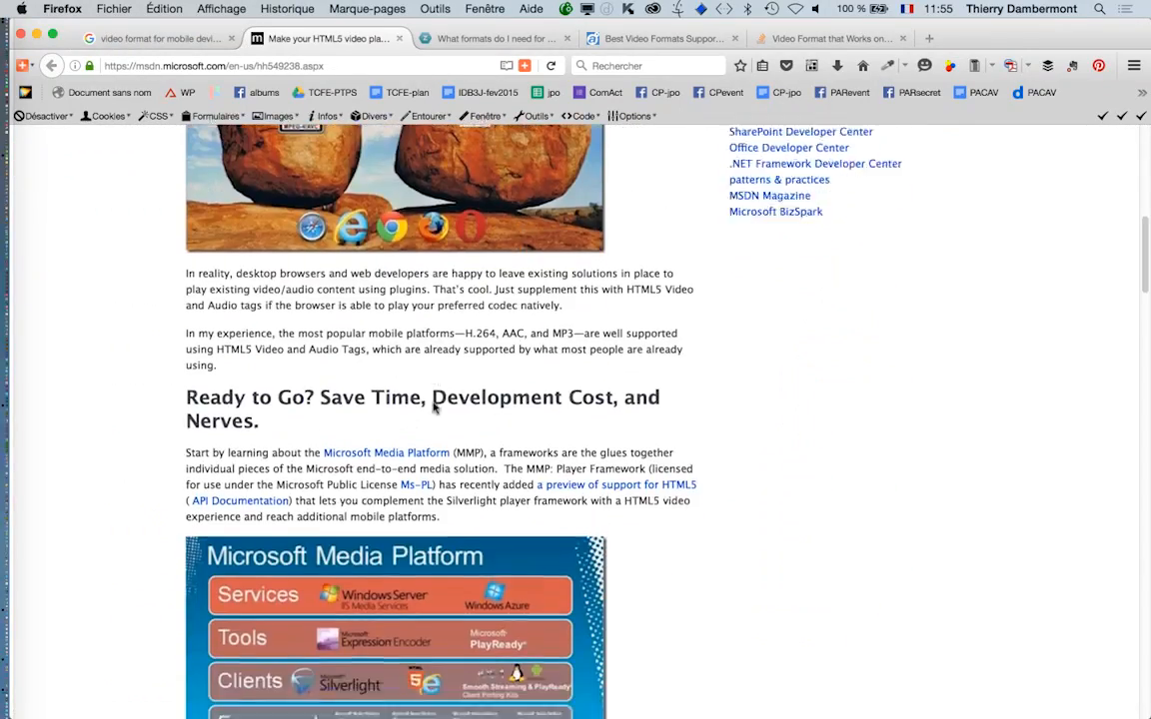
scroll(432, 409, down, 3)
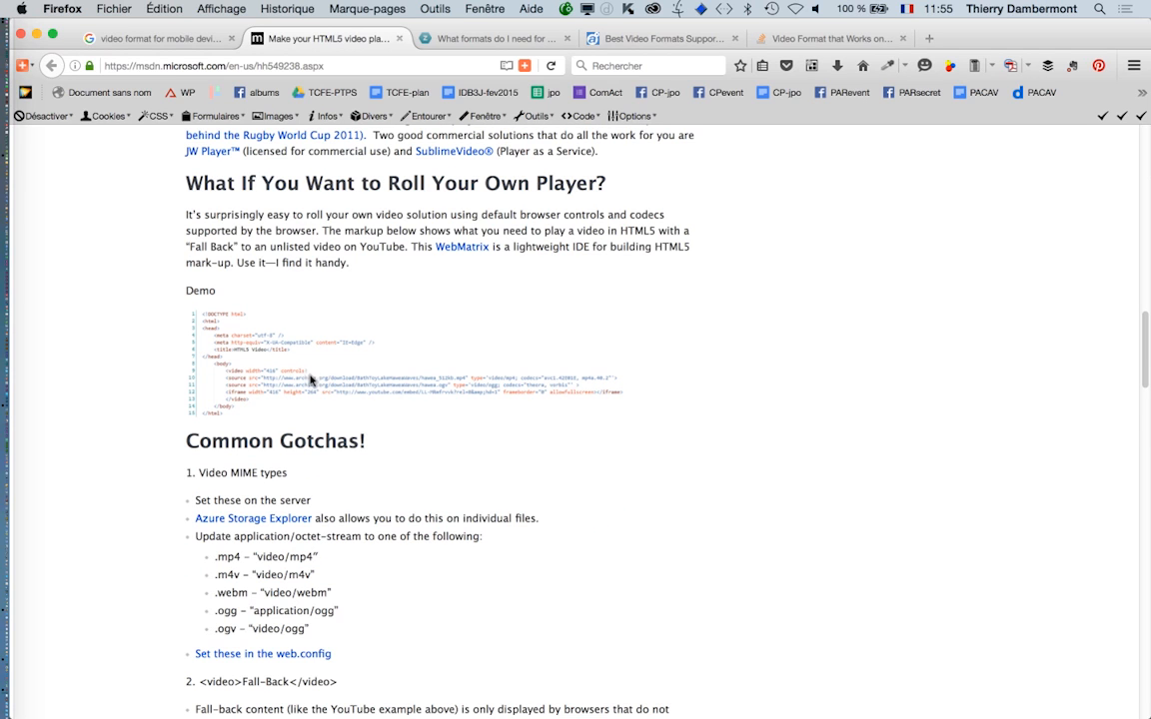
scroll(305, 419, down, 3)
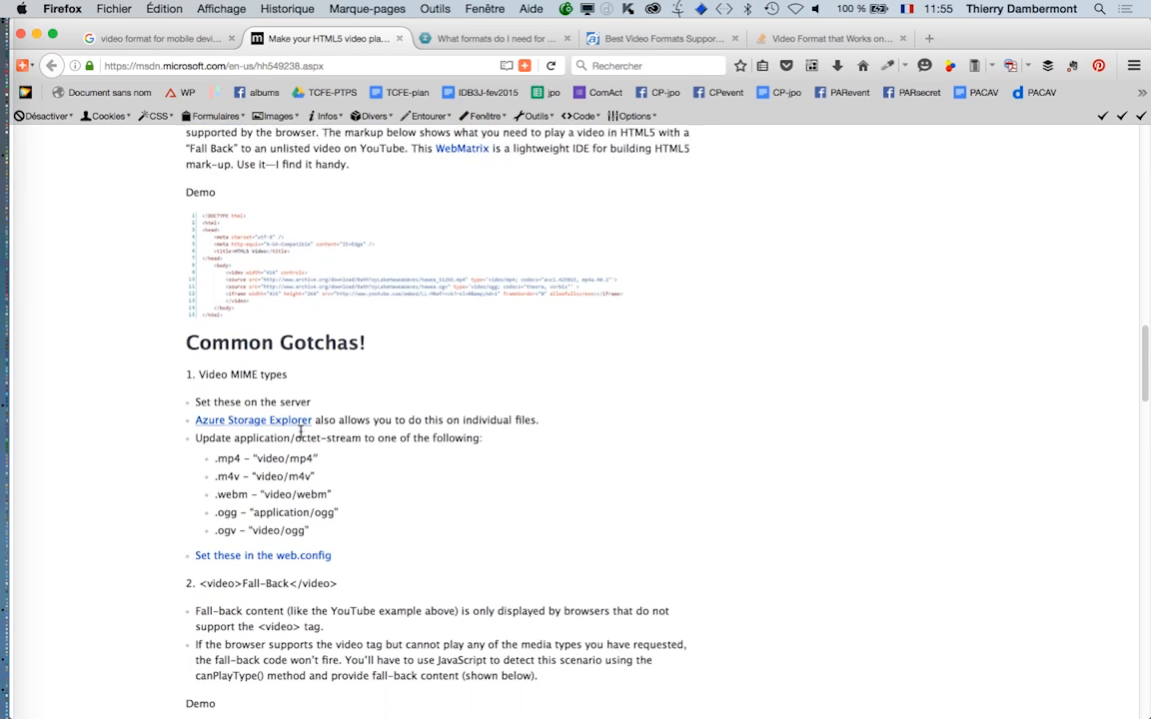
- Read the MSDN article's Common Gotchas on MIME types and video fall-back code, continuing through to its conclusion and resources
scroll(292, 456, down, 2)
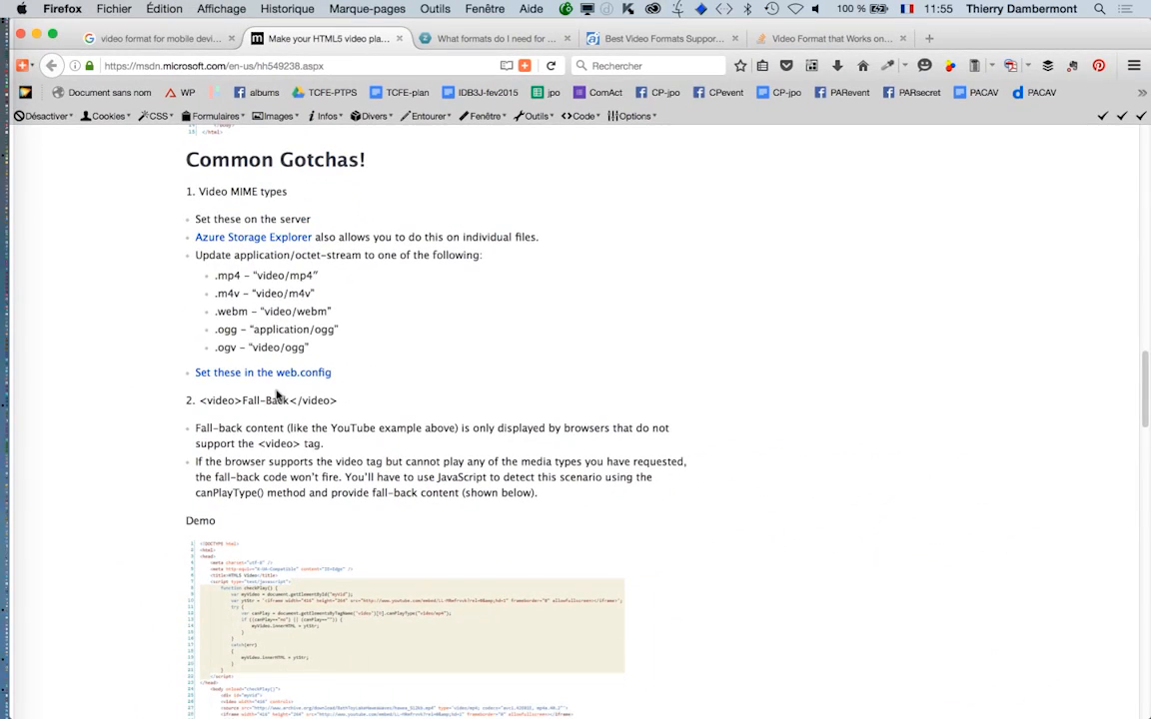
scroll(268, 431, down, 3)
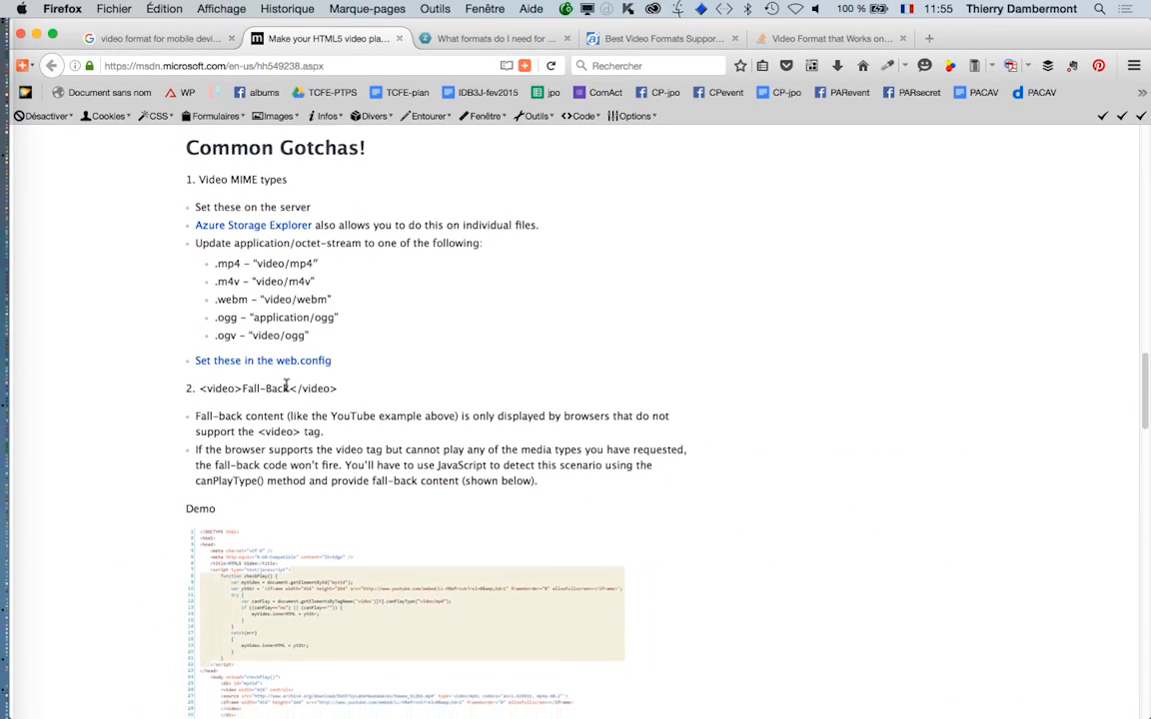
scroll(353, 239, down, 5)
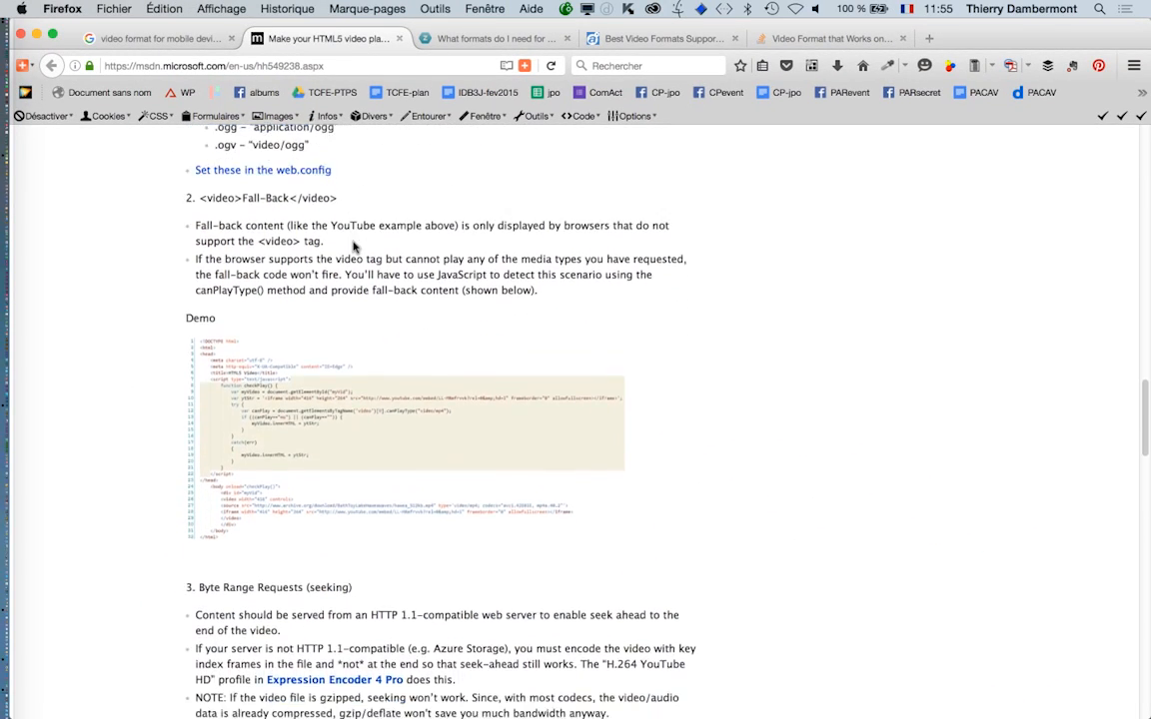
scroll(352, 252, down, 12)
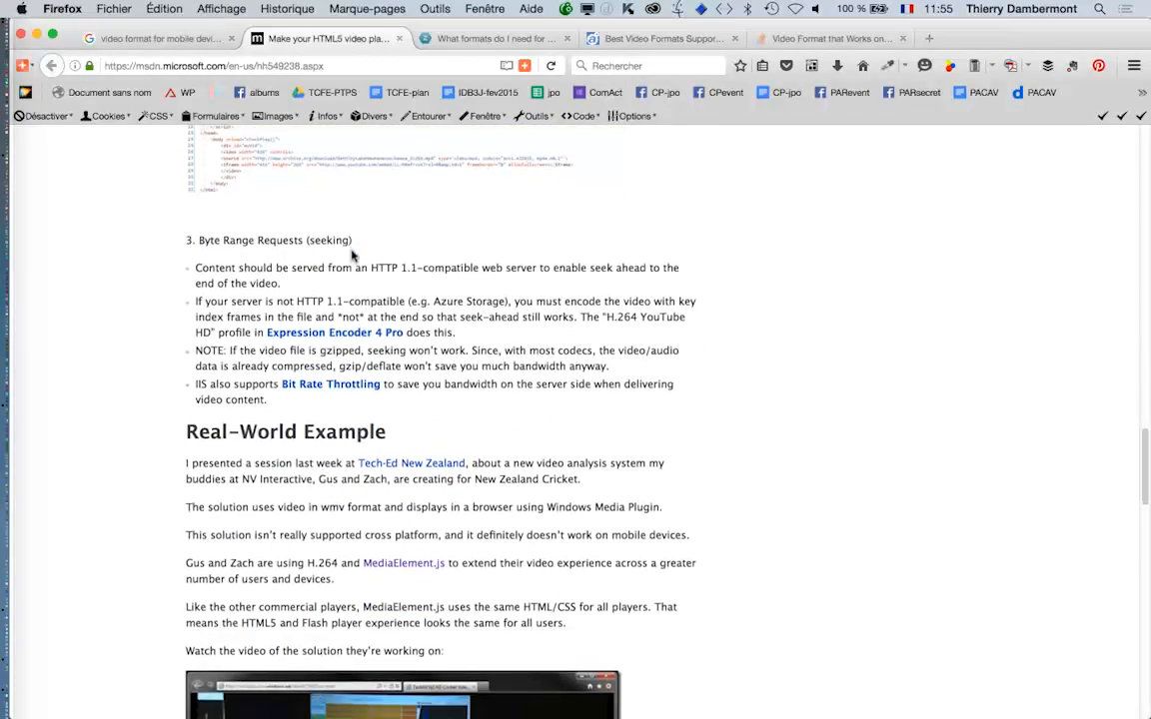
scroll(352, 257, down, 10)
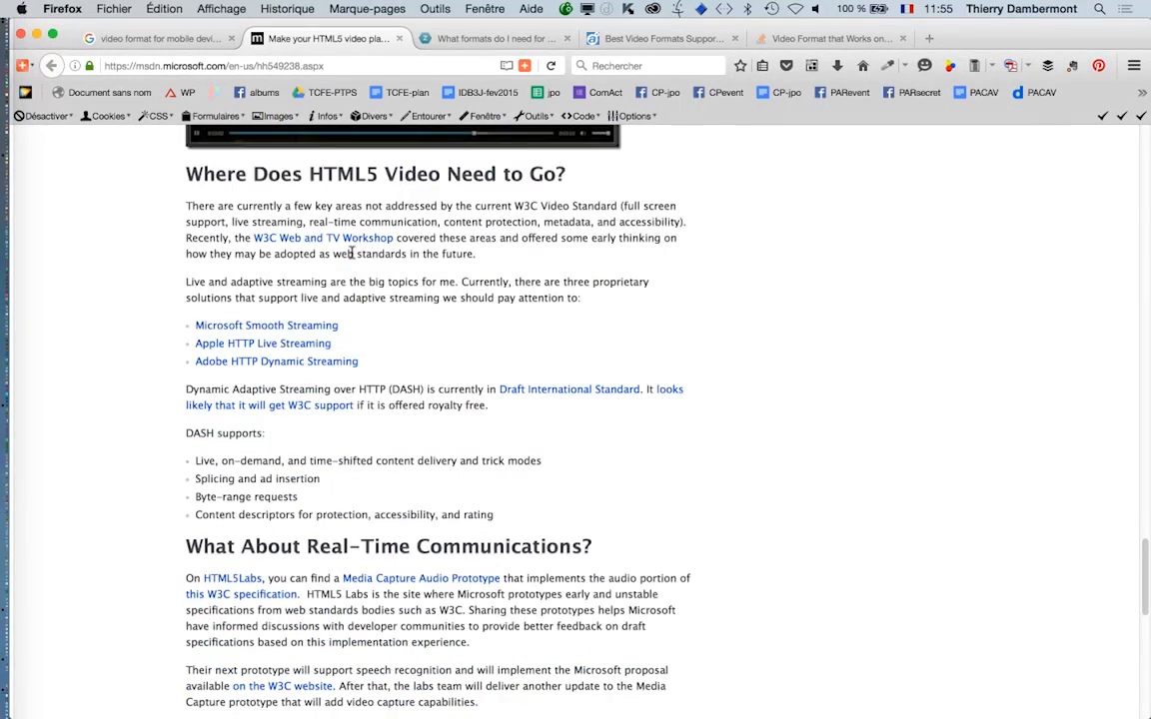
scroll(351, 253, down, 8)
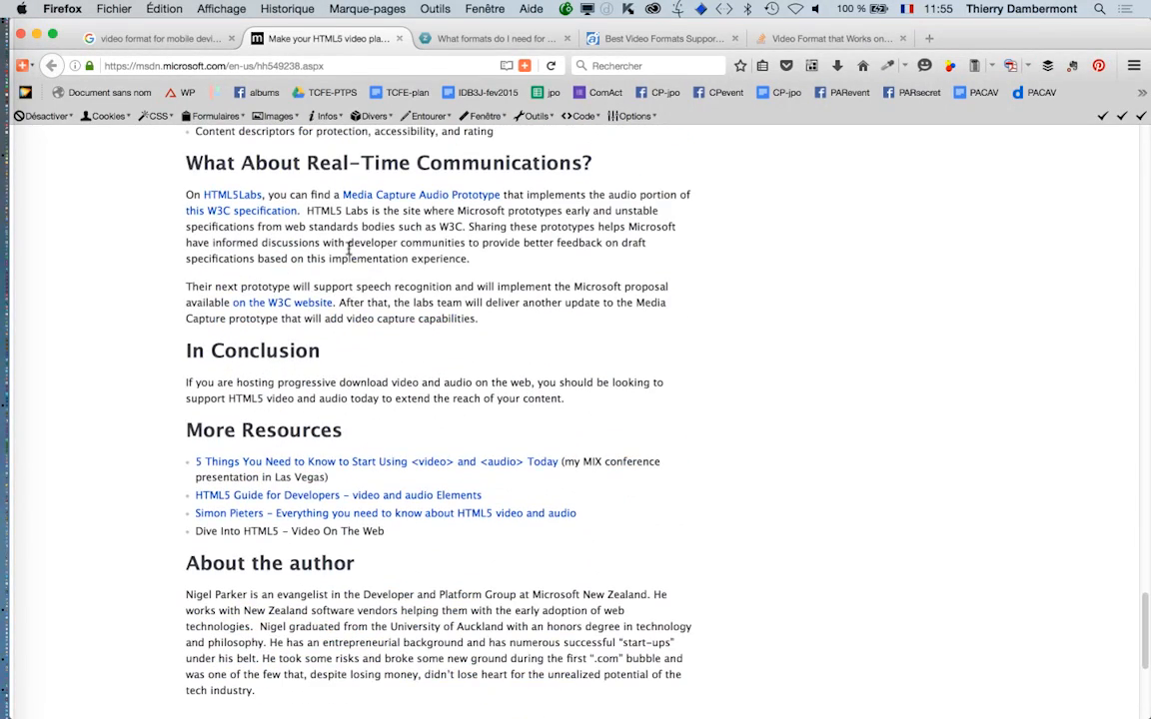